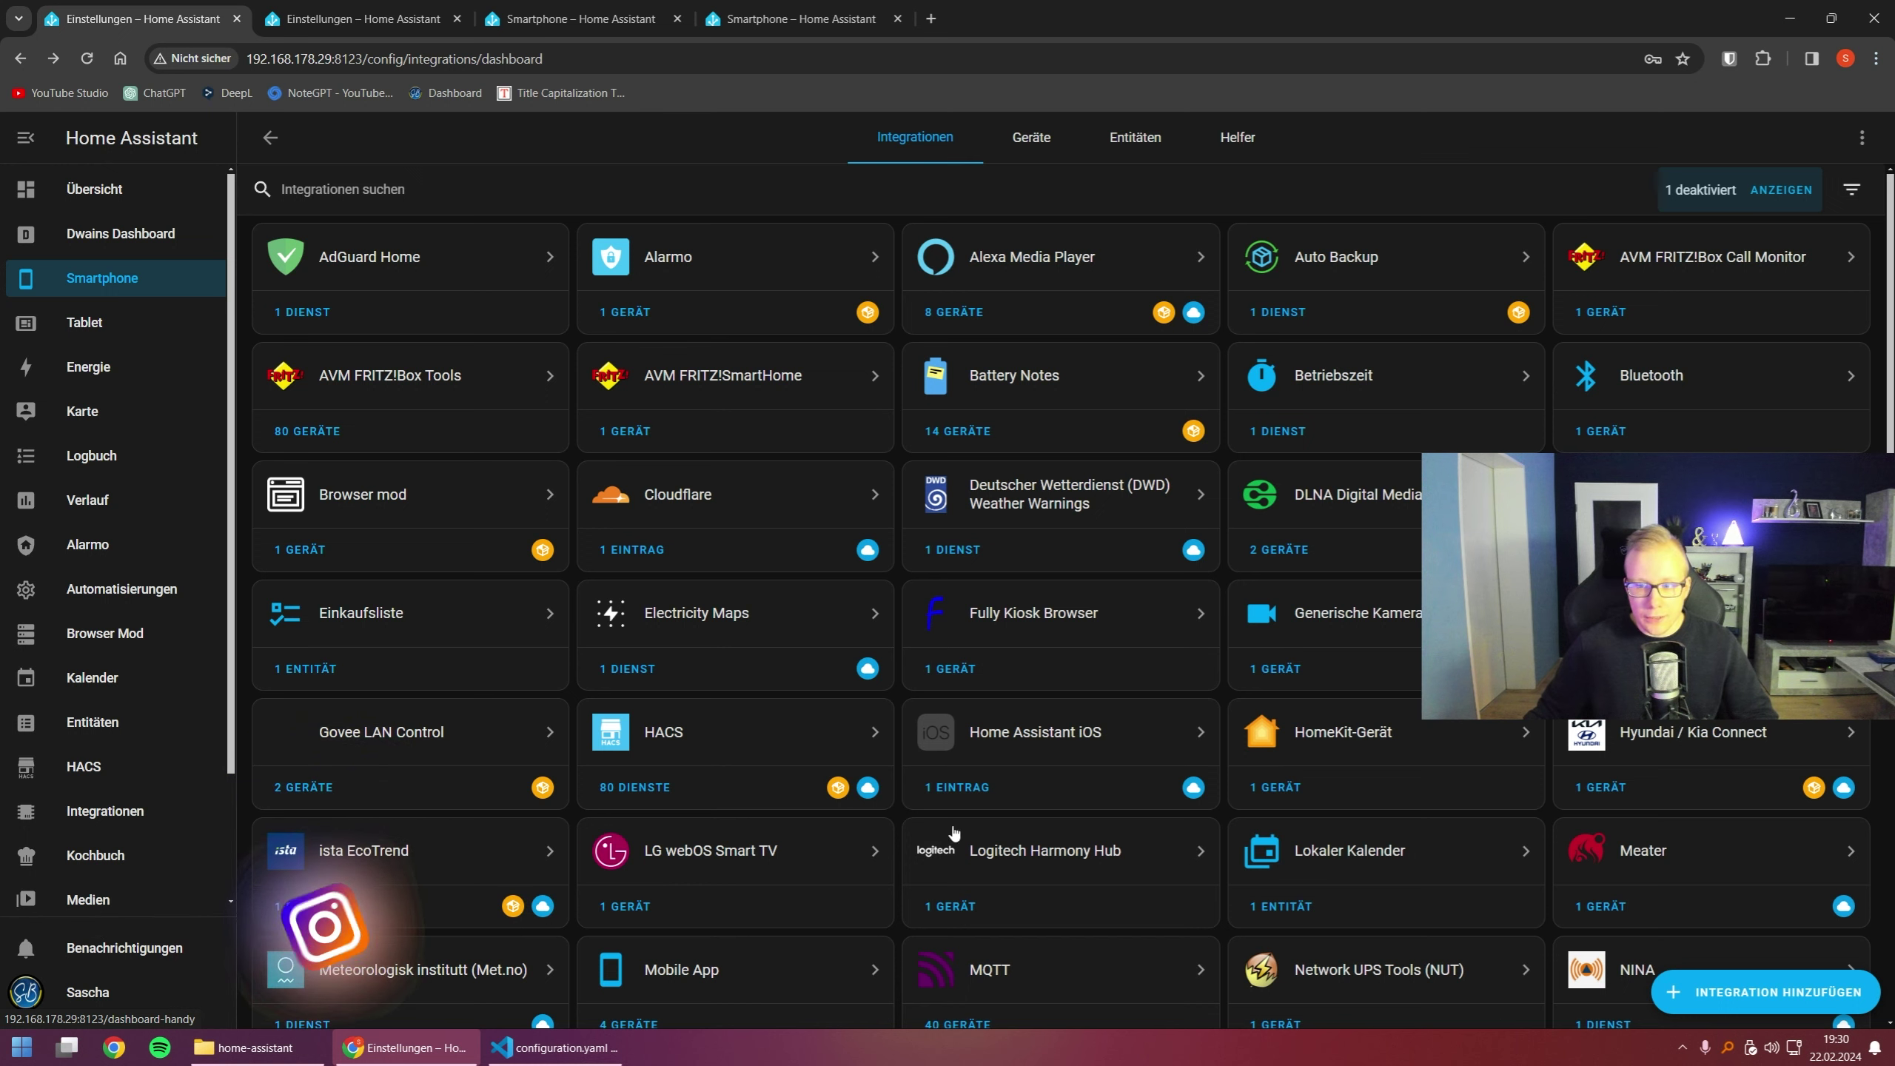
# Try to add a Ping (ICMP) integration for host 192.168.178.49.
pyautogui.click(1727, 1005)
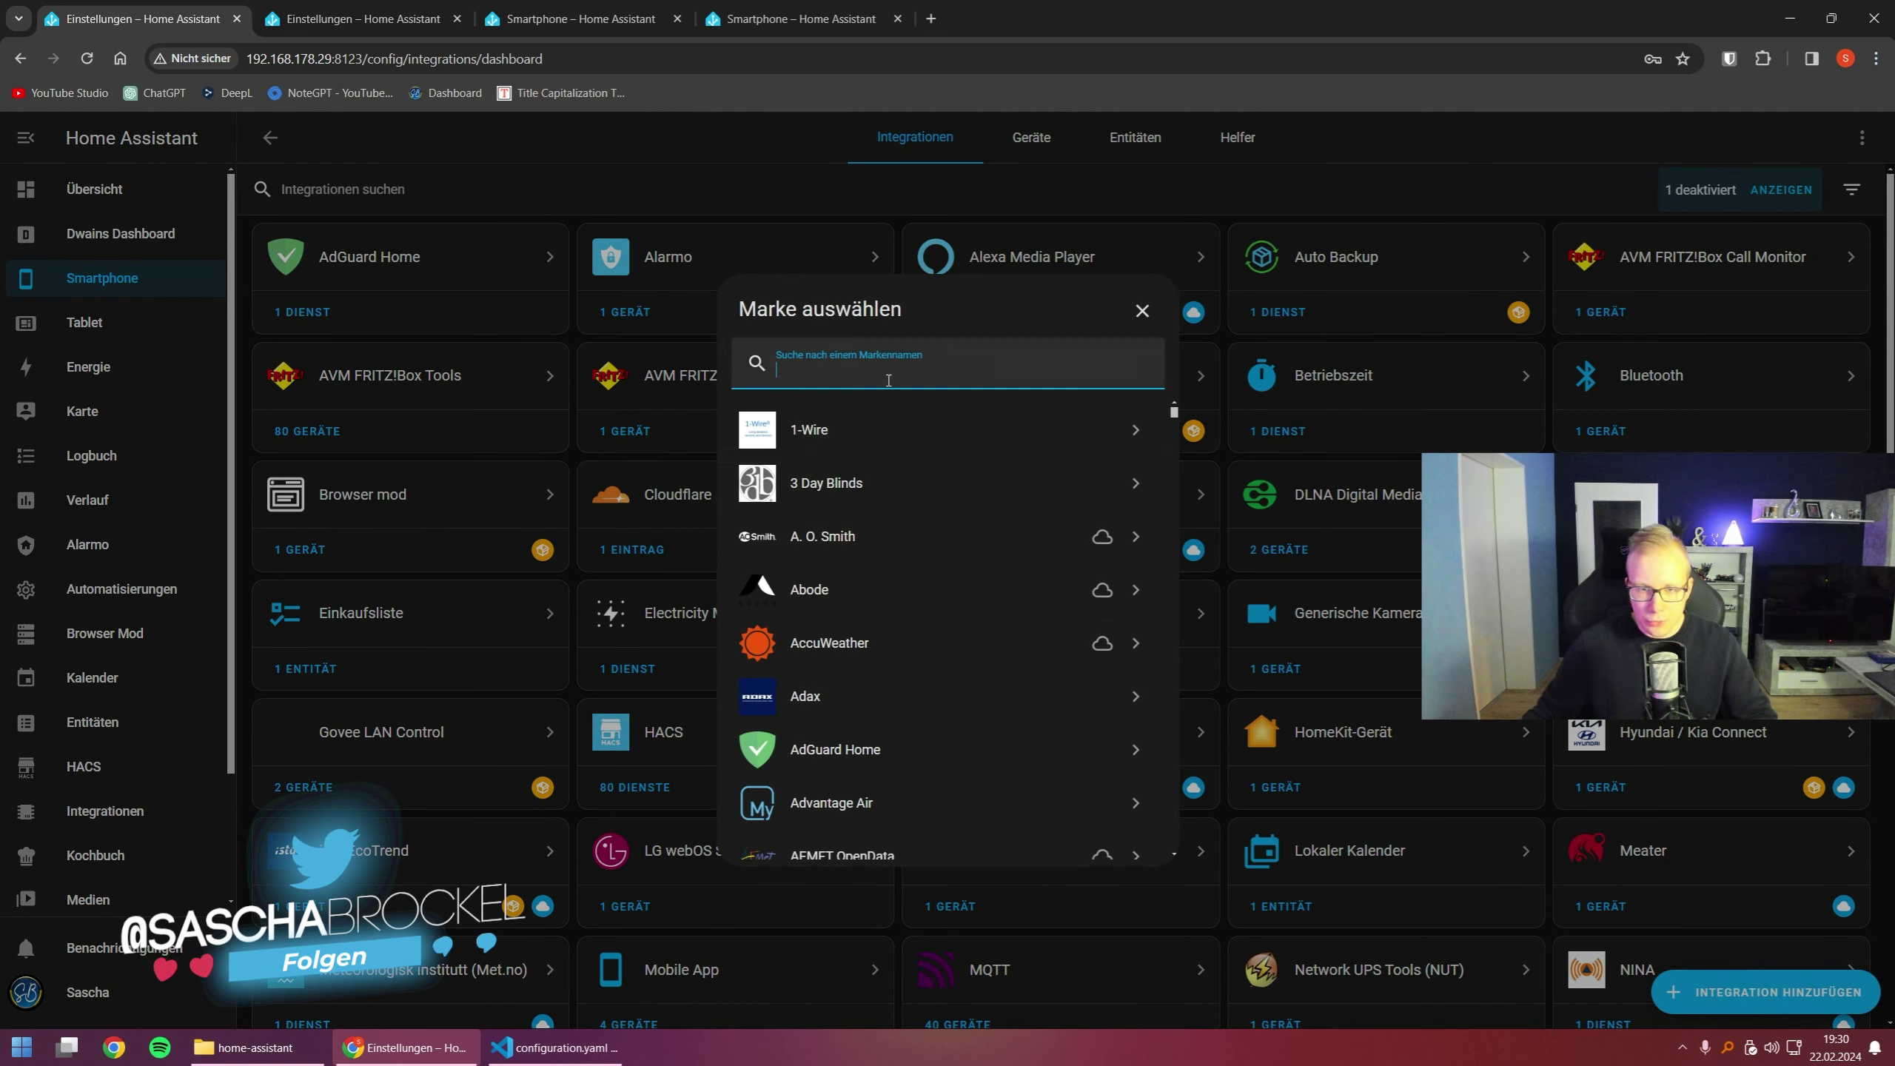
pyautogui.write('ping')
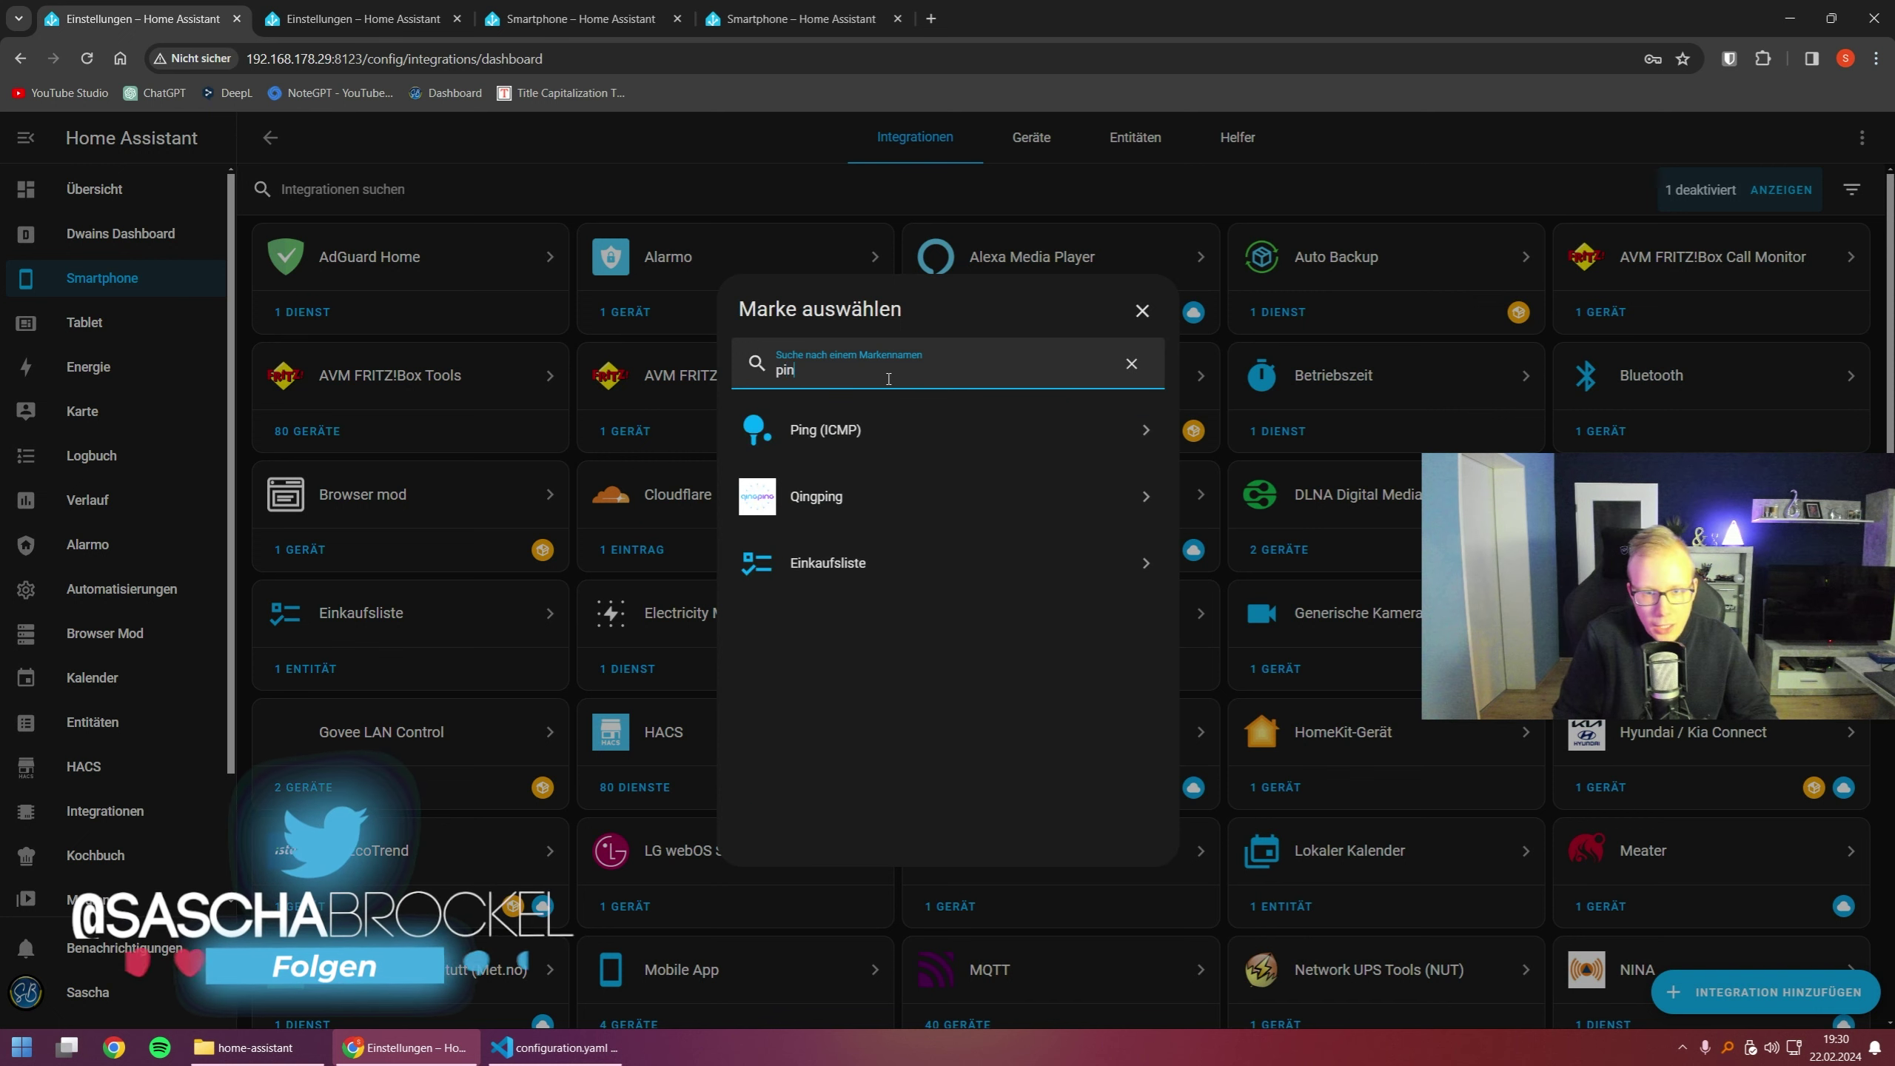
pyautogui.click(887, 433)
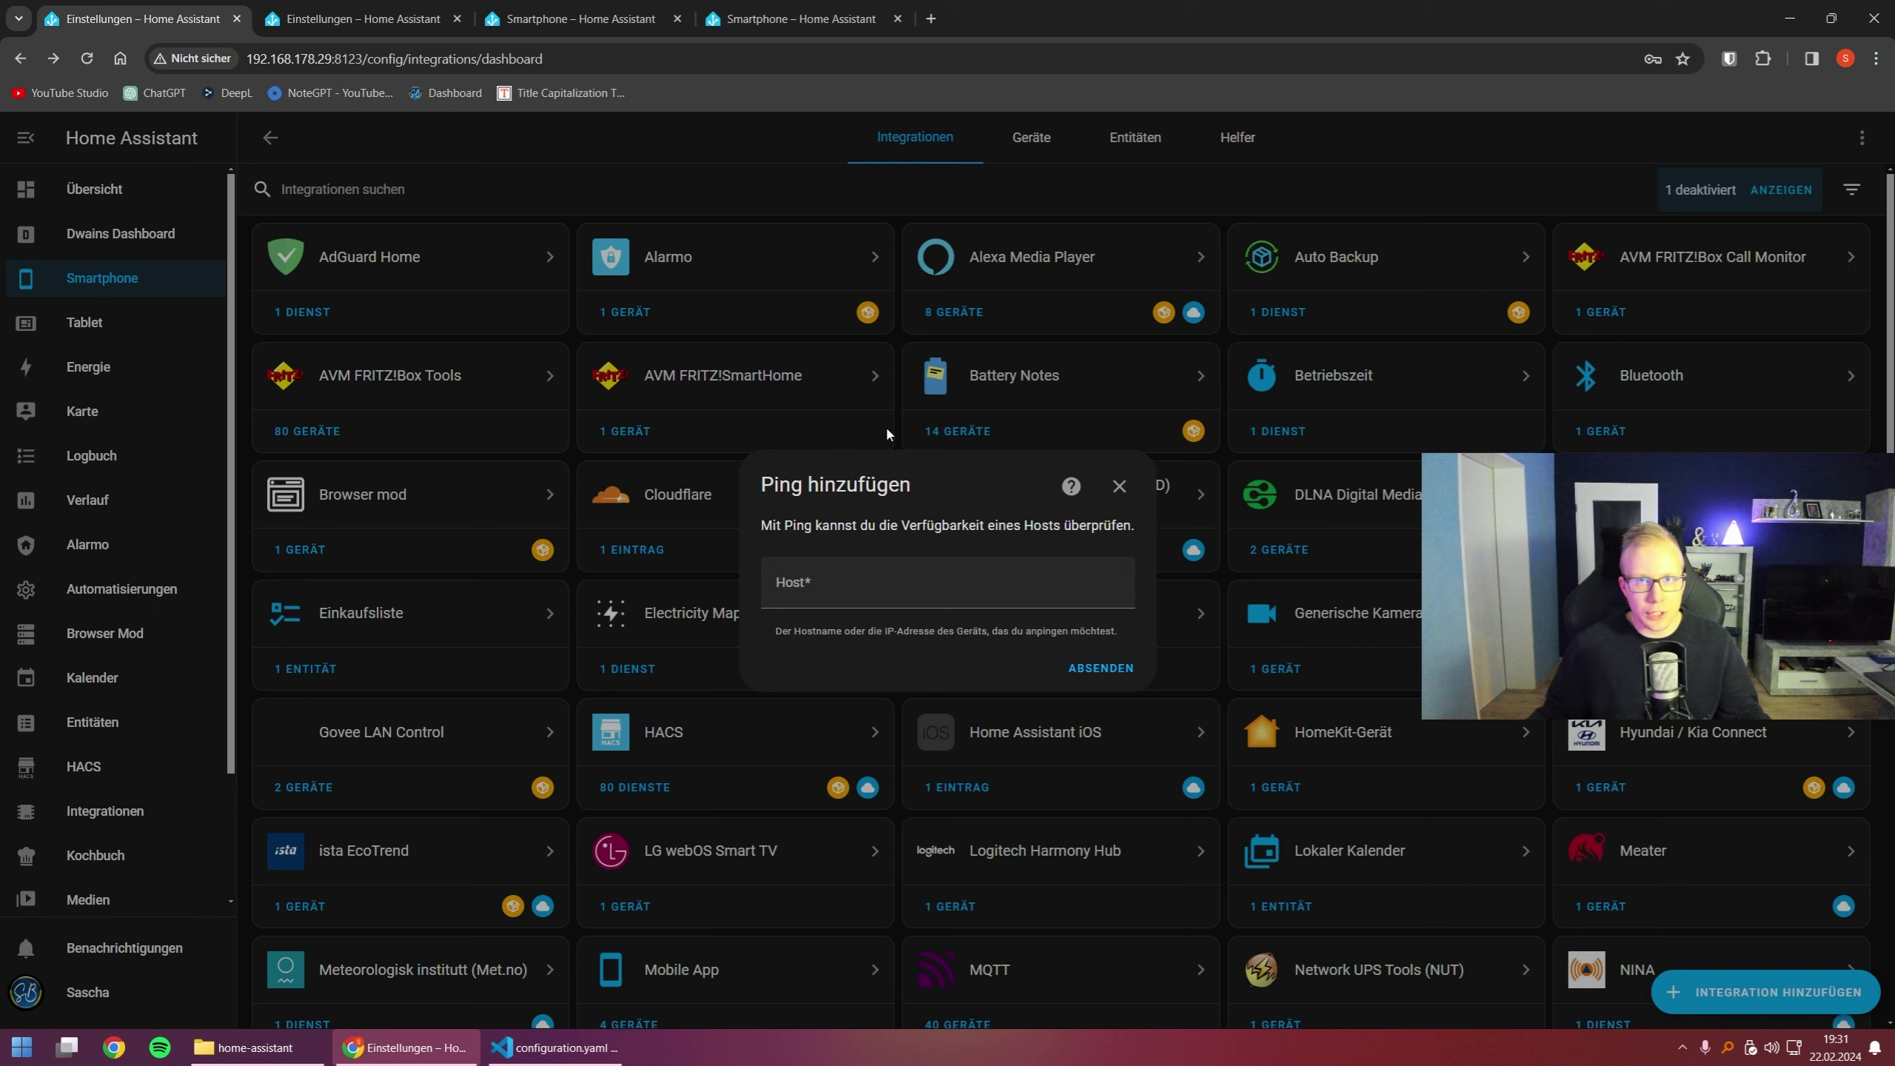
pyautogui.click(879, 572)
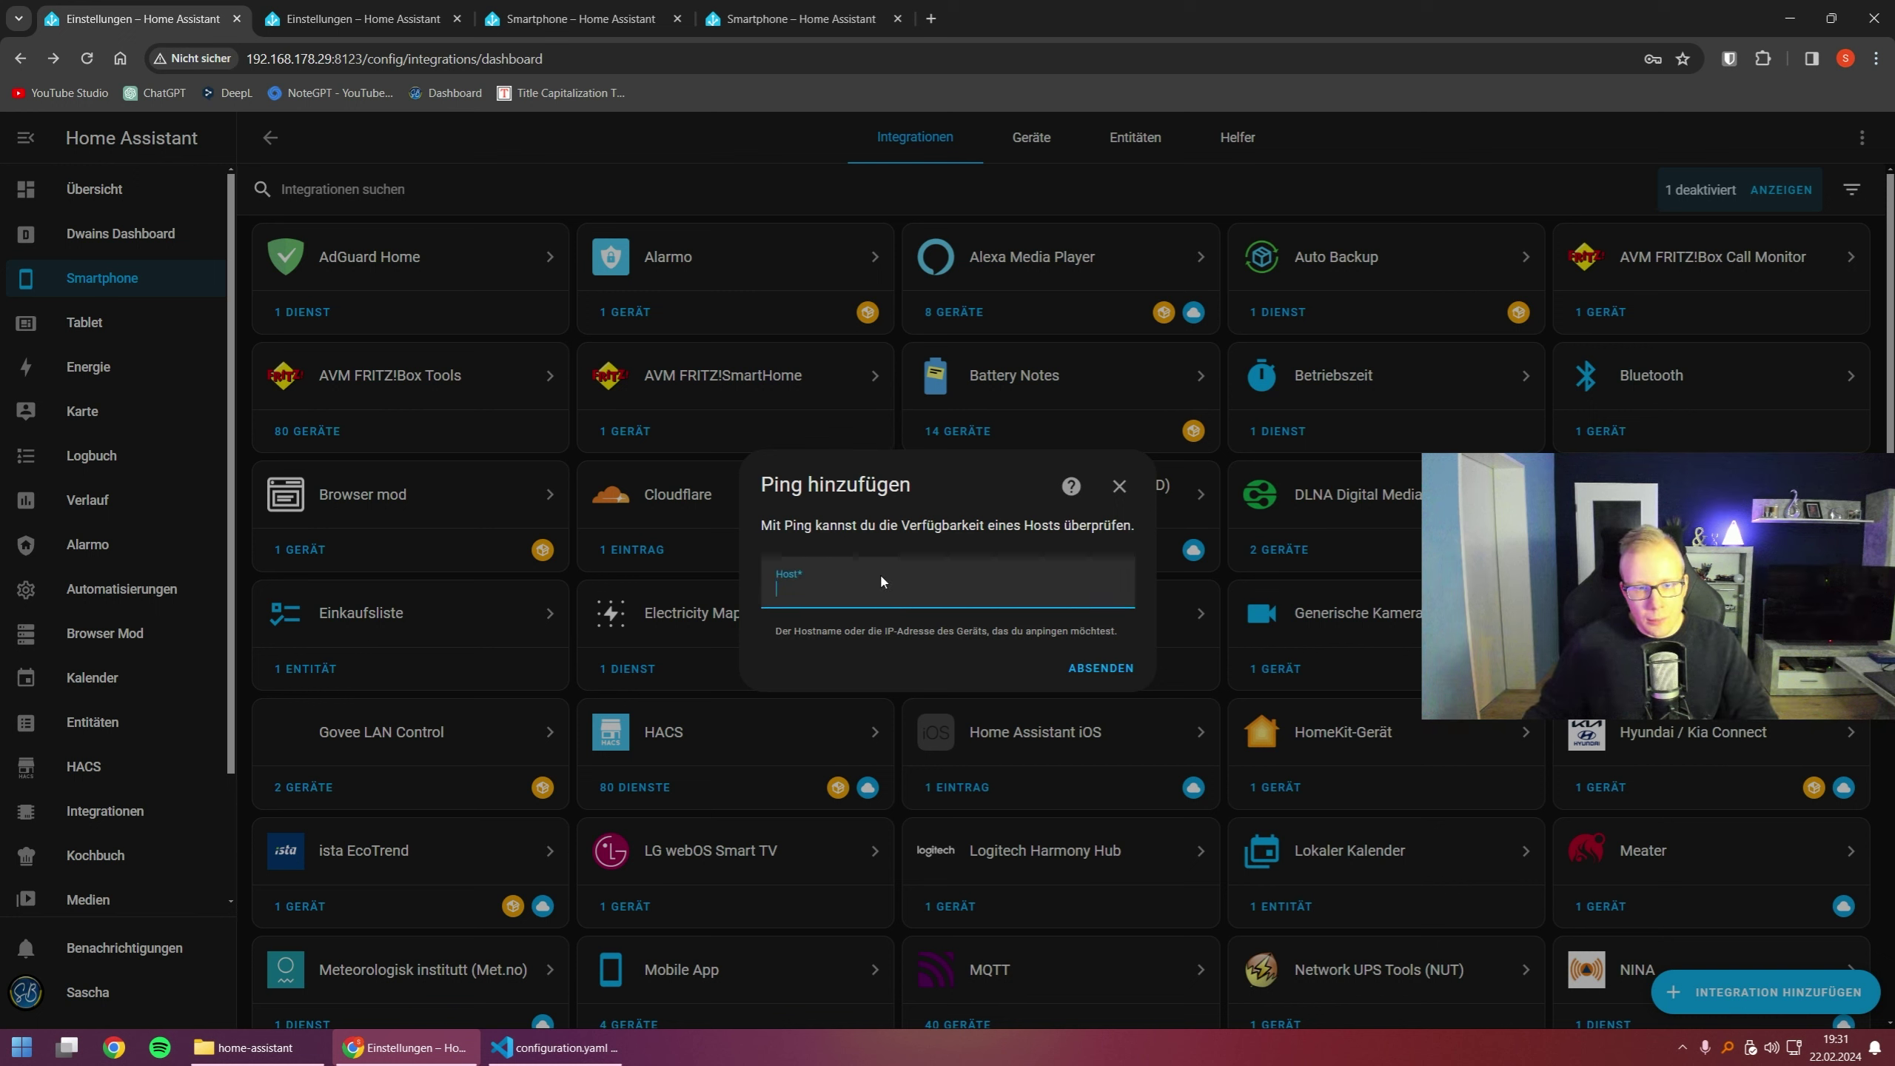
pyautogui.write('192.168.')
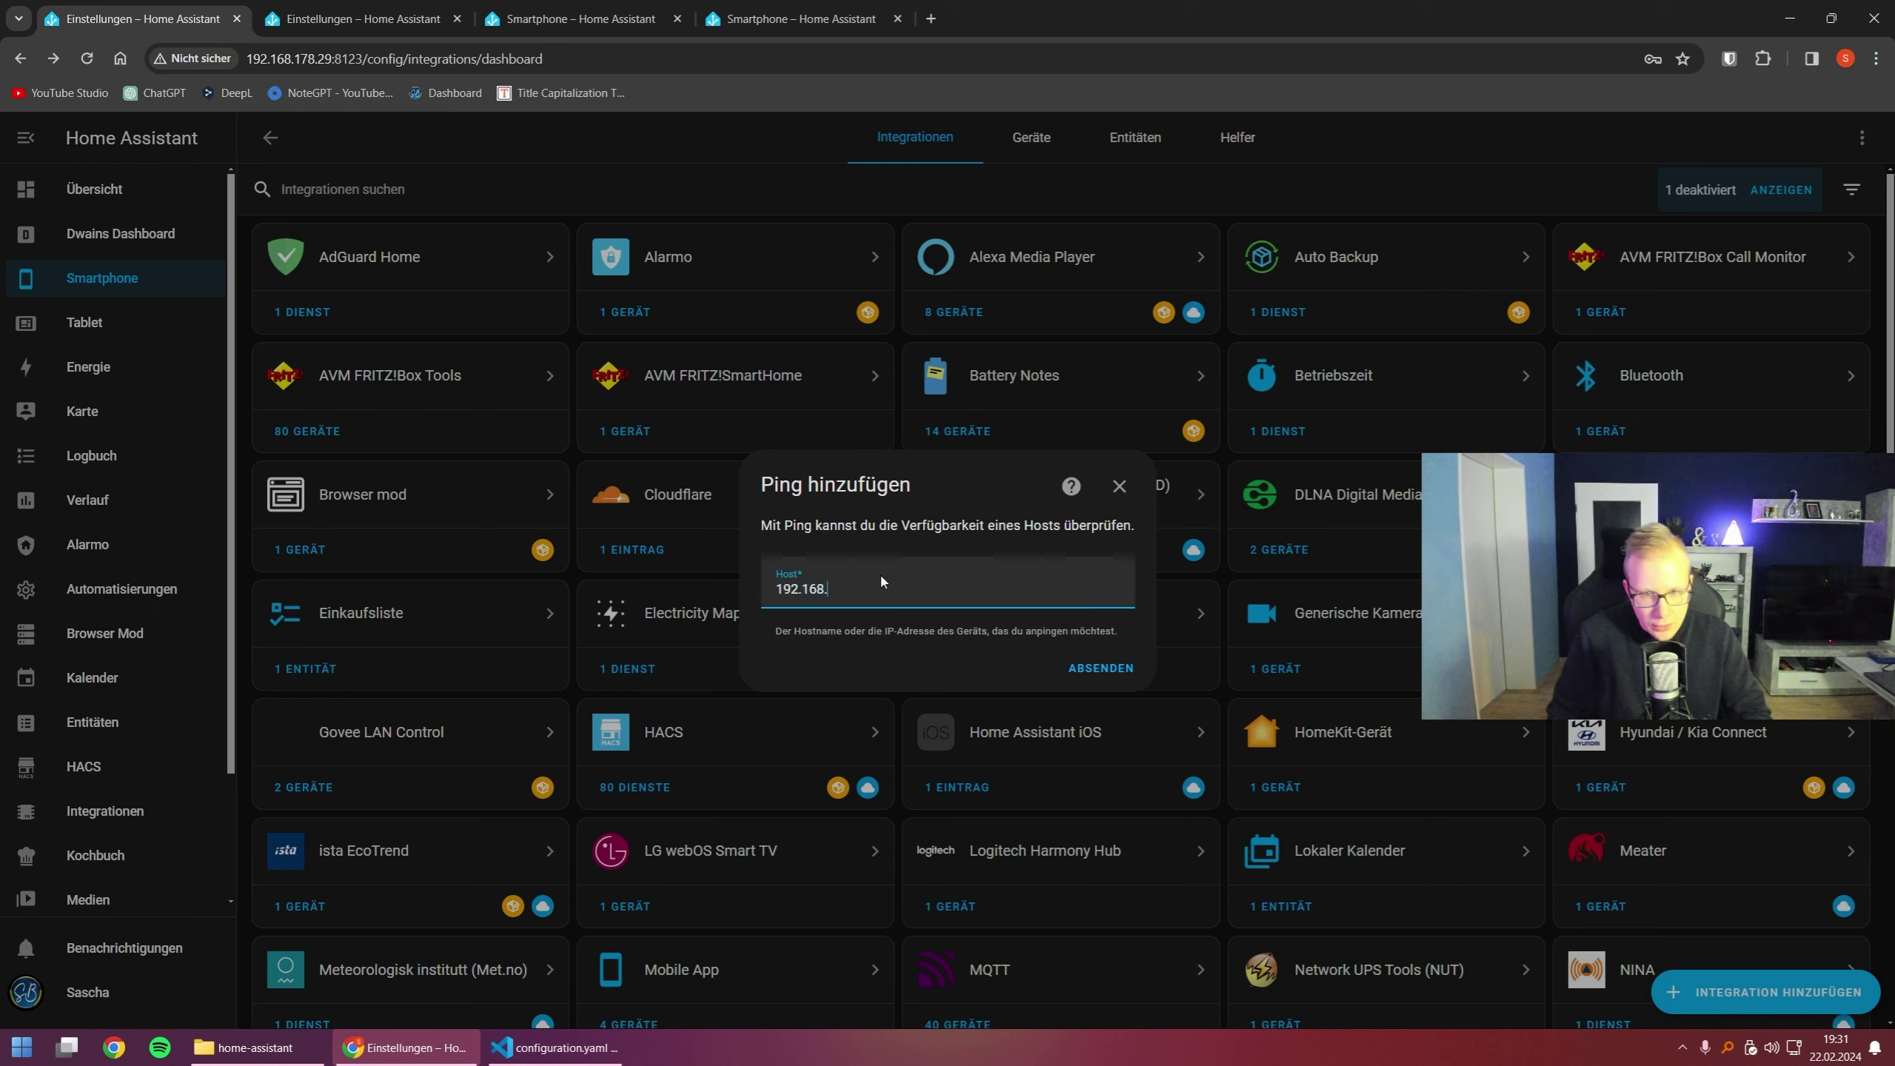
pyautogui.write('178.49')
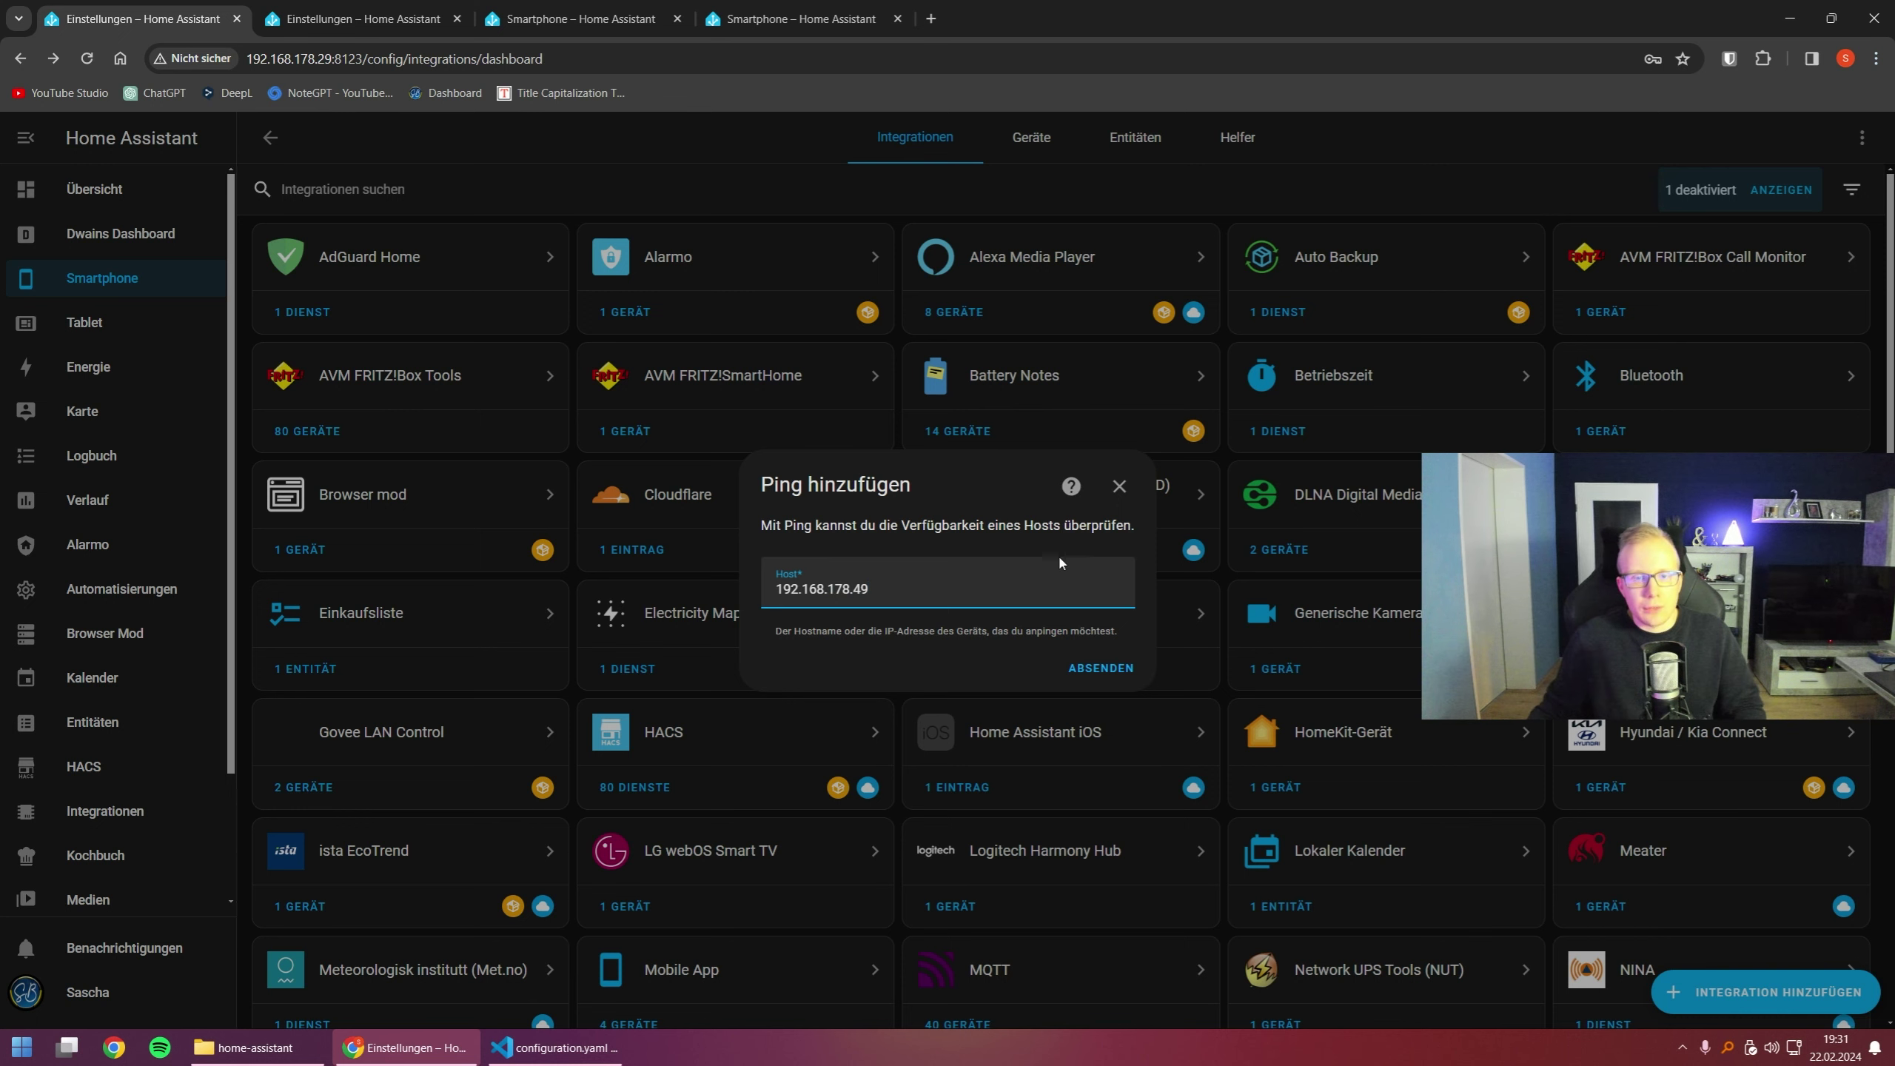
pyautogui.click(1082, 667)
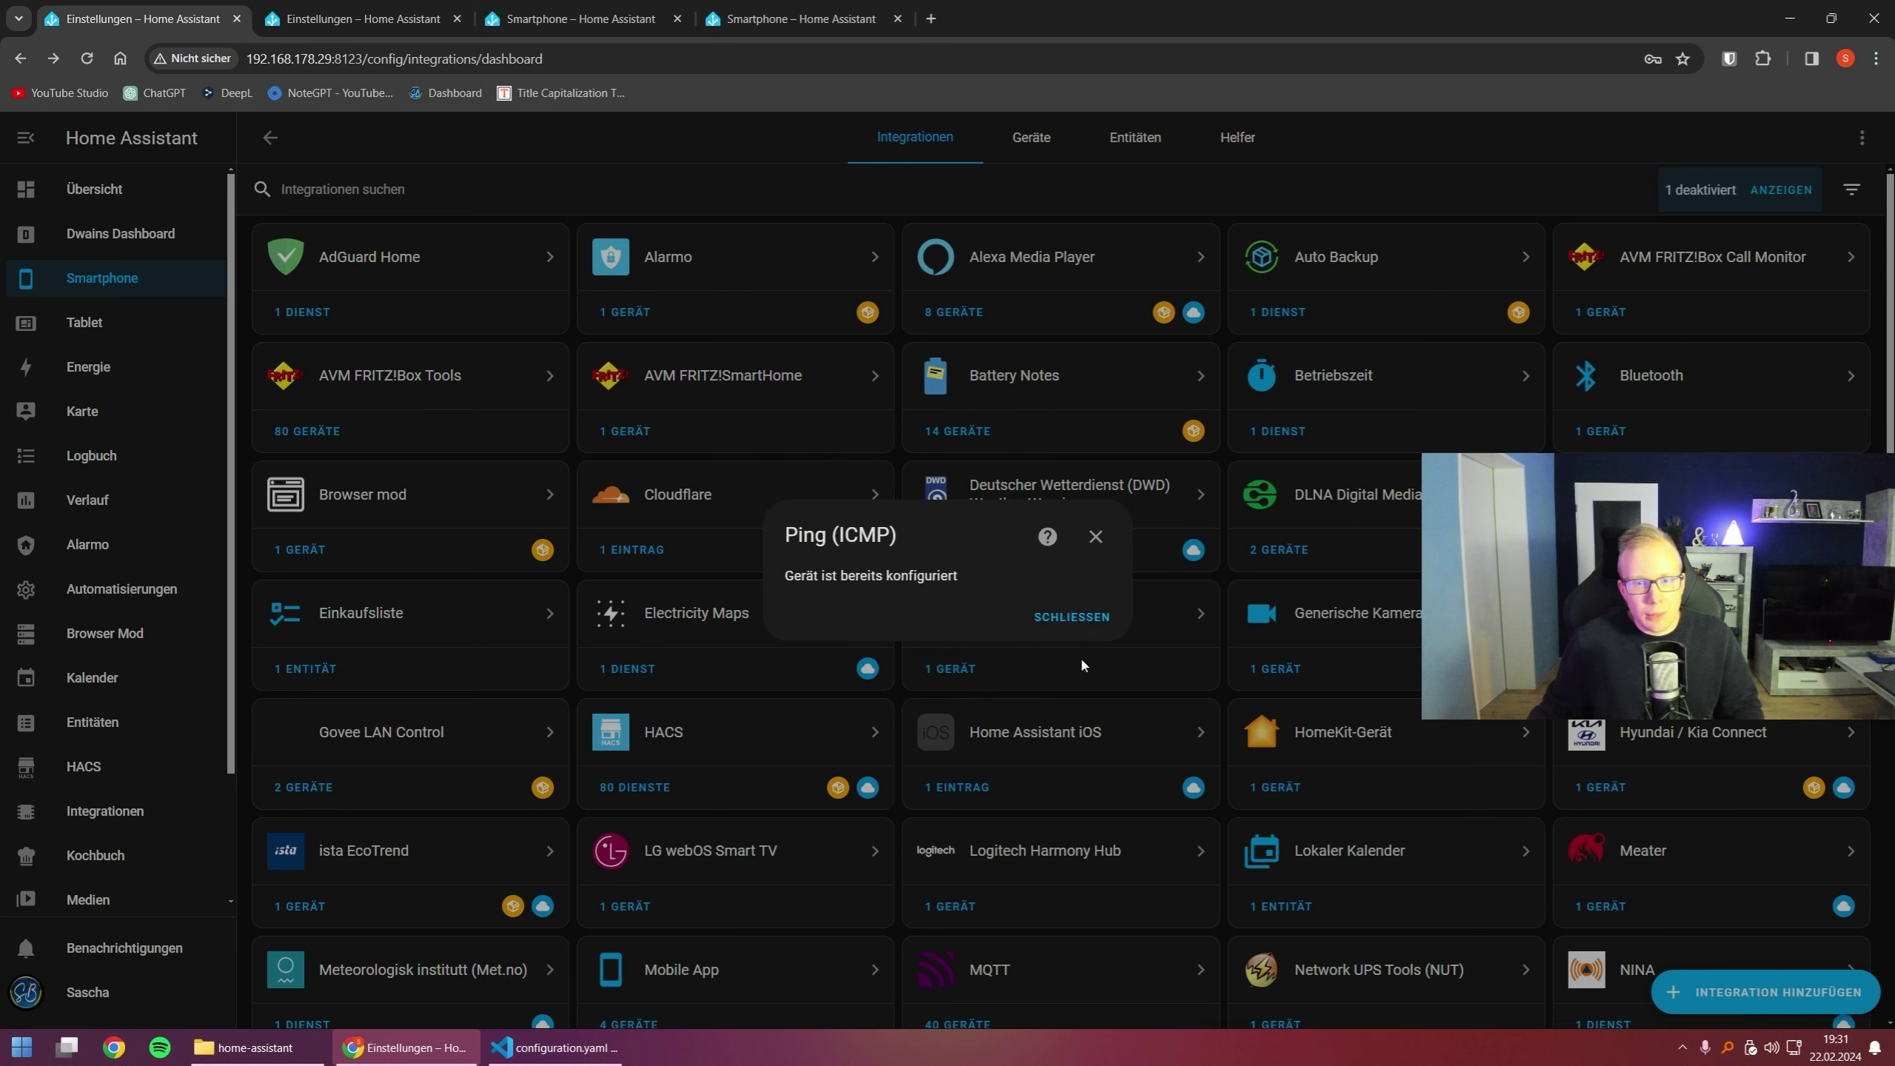
pyautogui.click(1068, 617)
# Open the existing Ping (ICMP) integration and review the configuration options of its PC aktiv entry.
pyautogui.scroll(-5, 1078, 647)
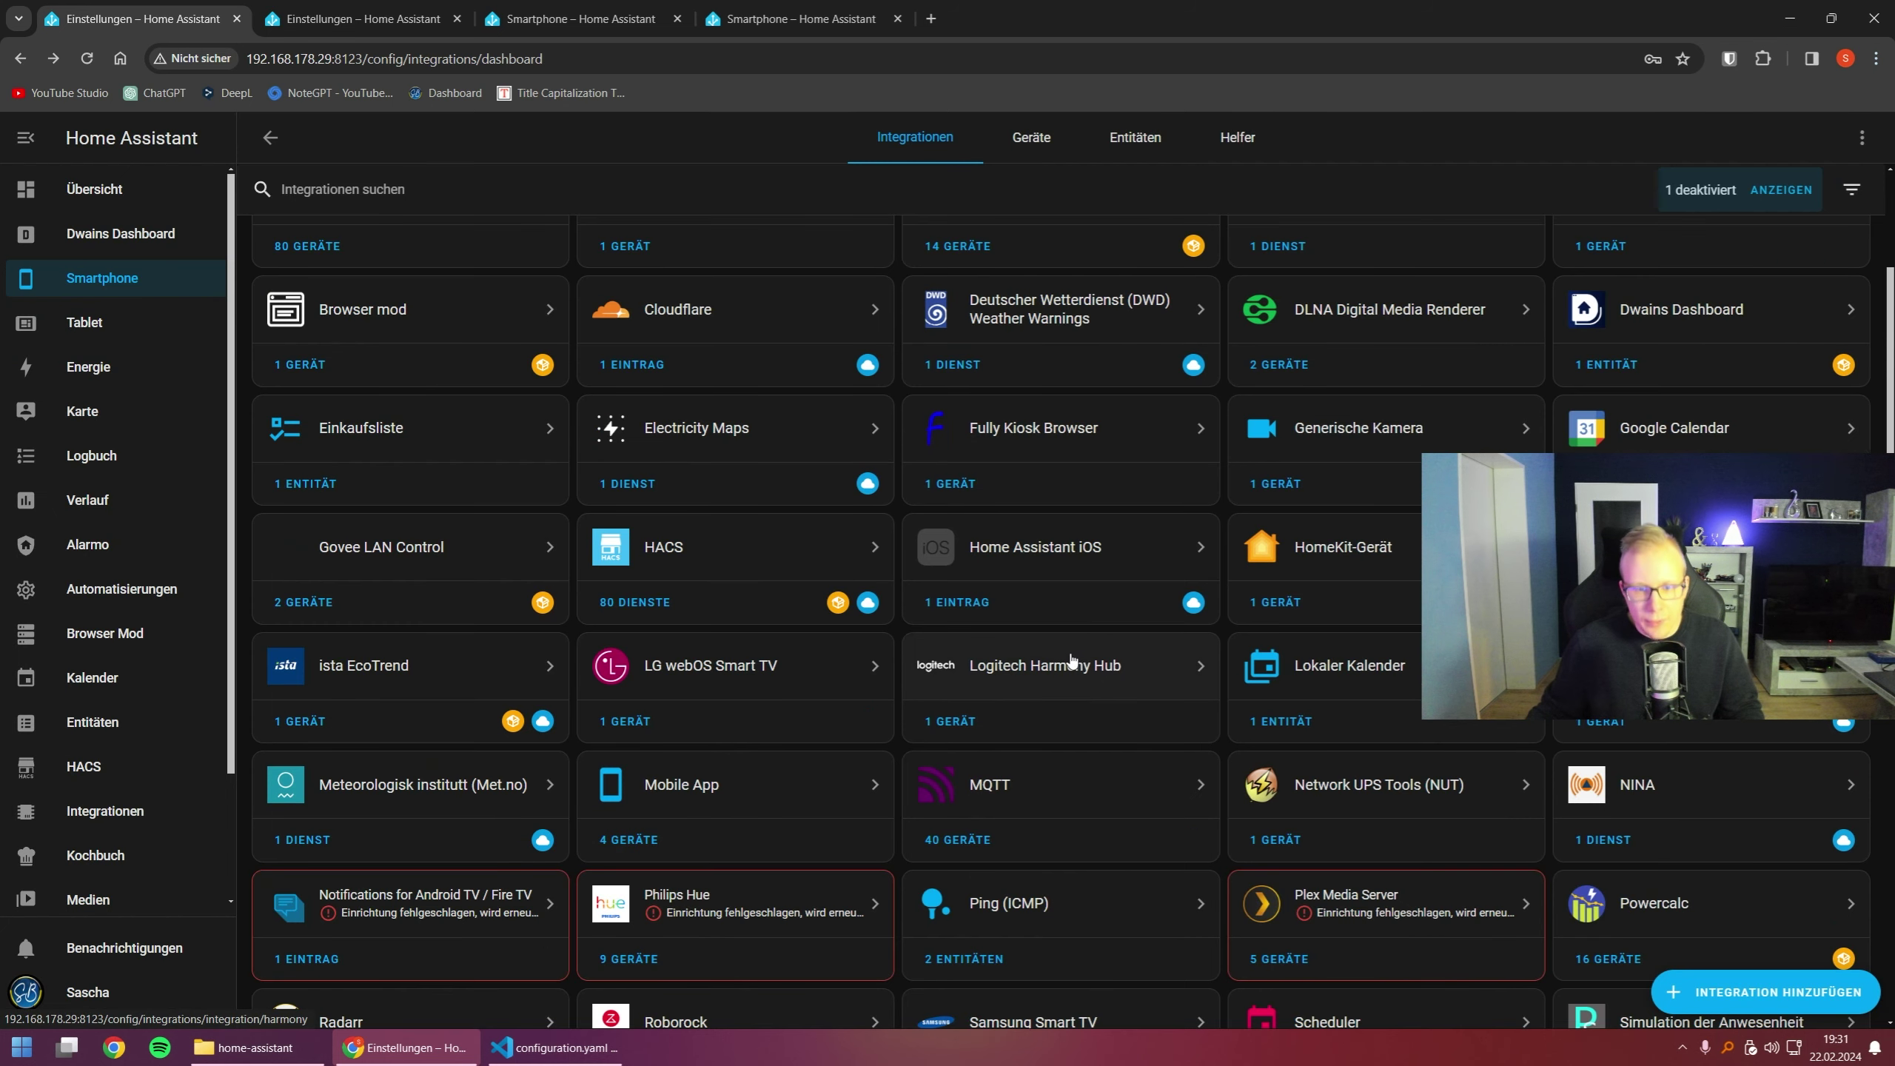
pyautogui.click(1048, 728)
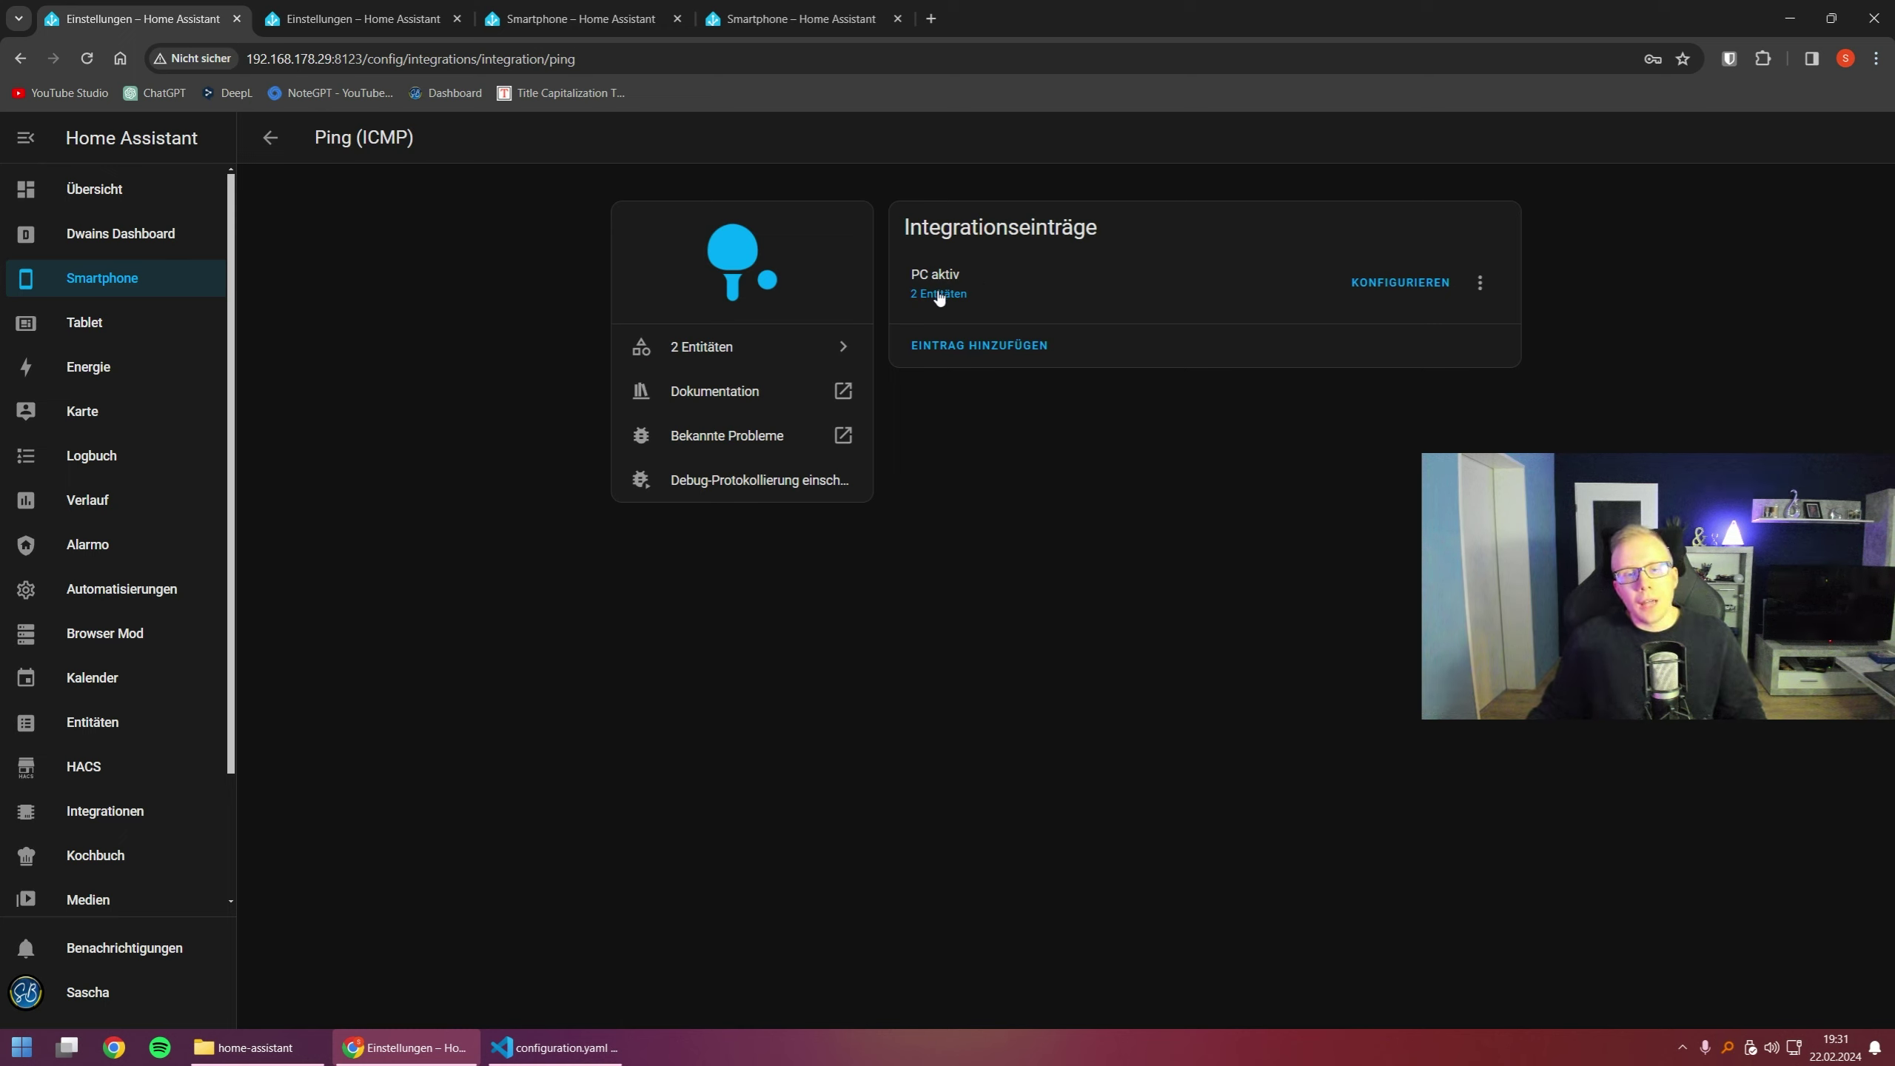
pyautogui.click(1389, 289)
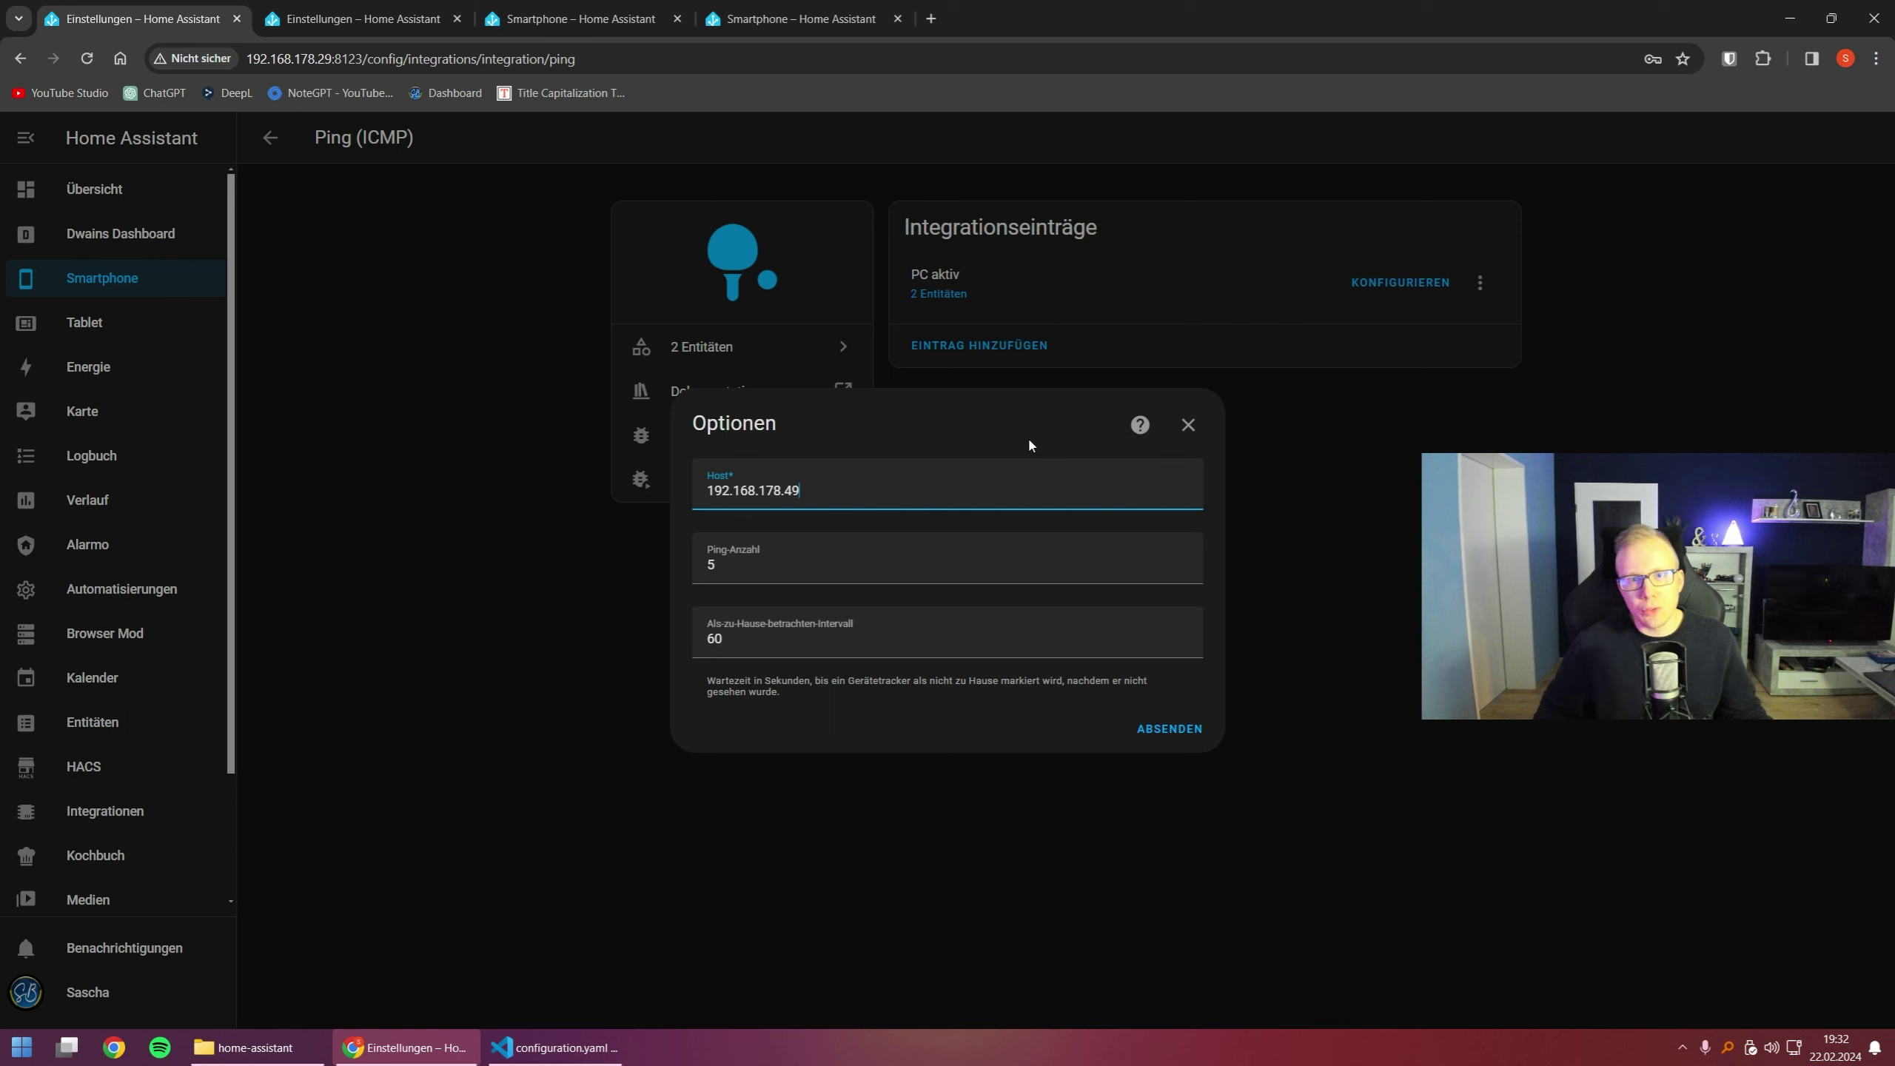
pyautogui.click(1188, 424)
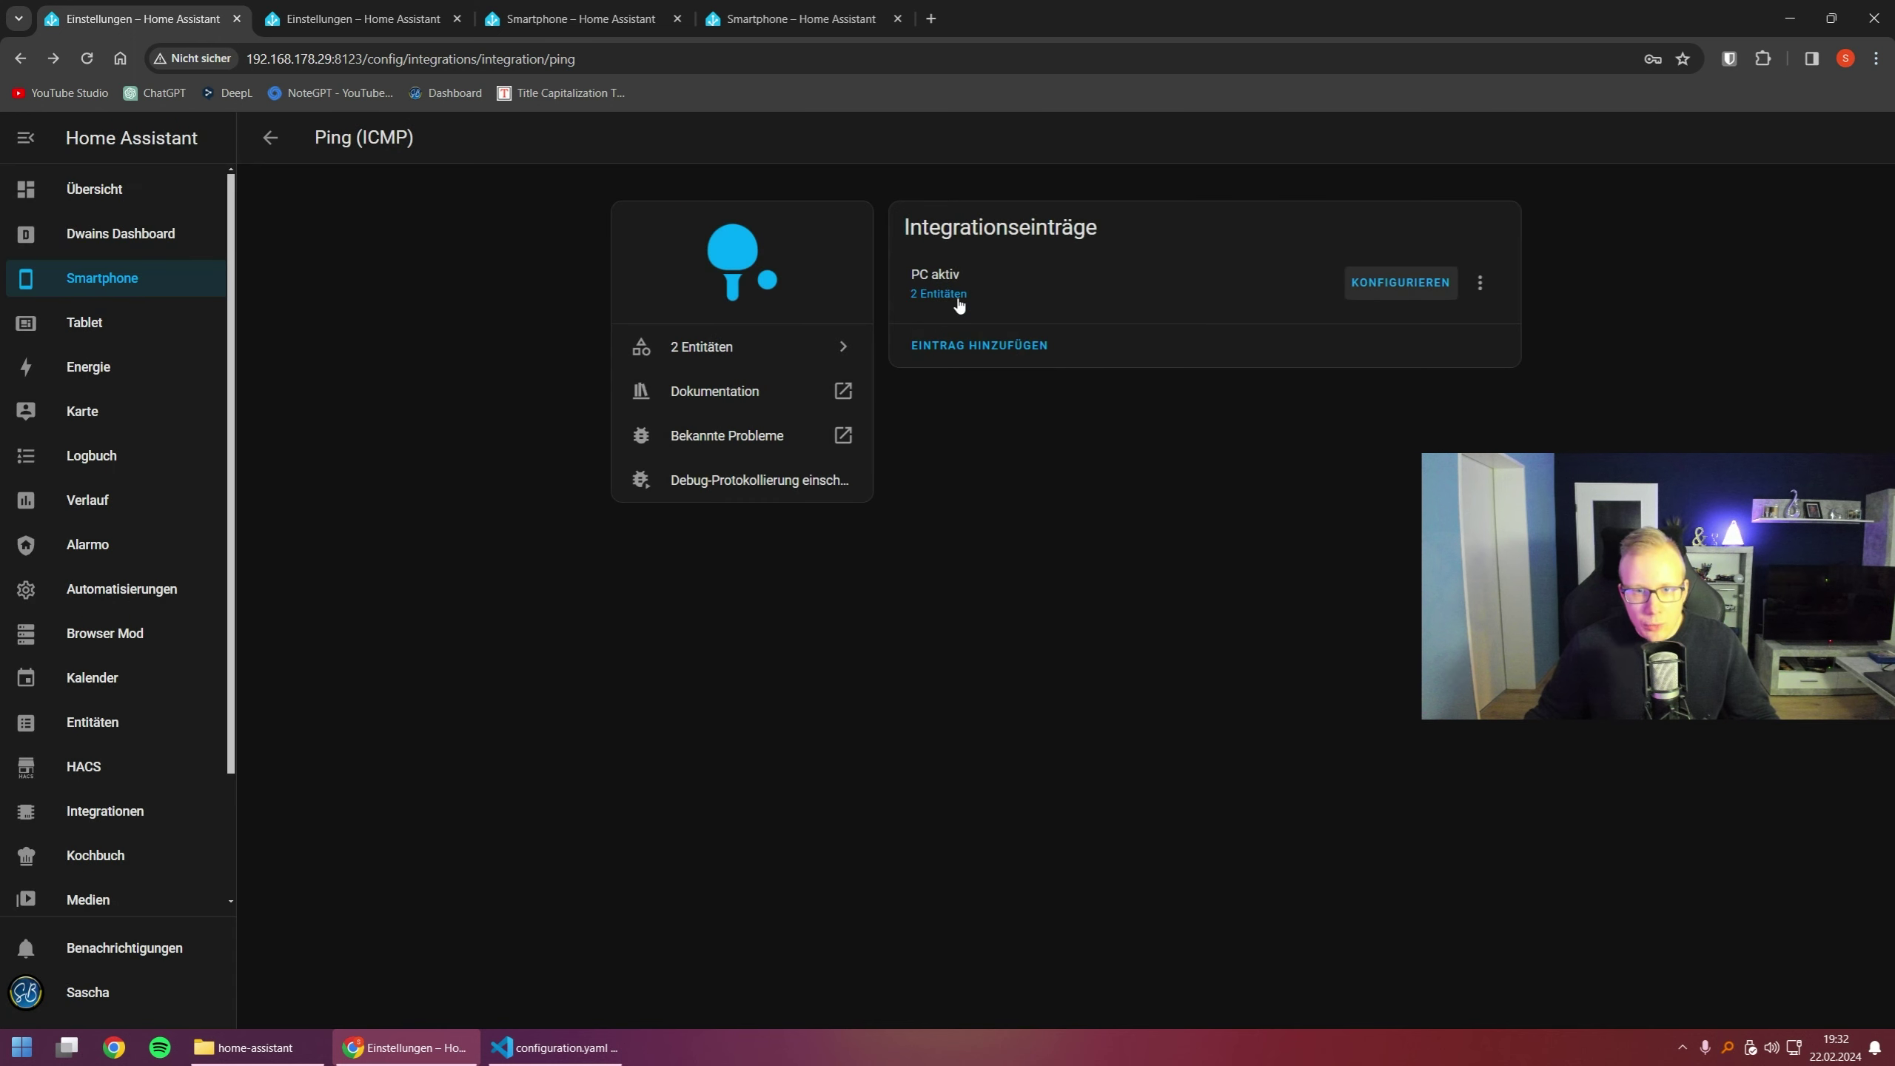
# List the entities of the PC aktiv entry and examine the connection history of binary_sensor.pc_aktiv.
pyautogui.click(956, 299)
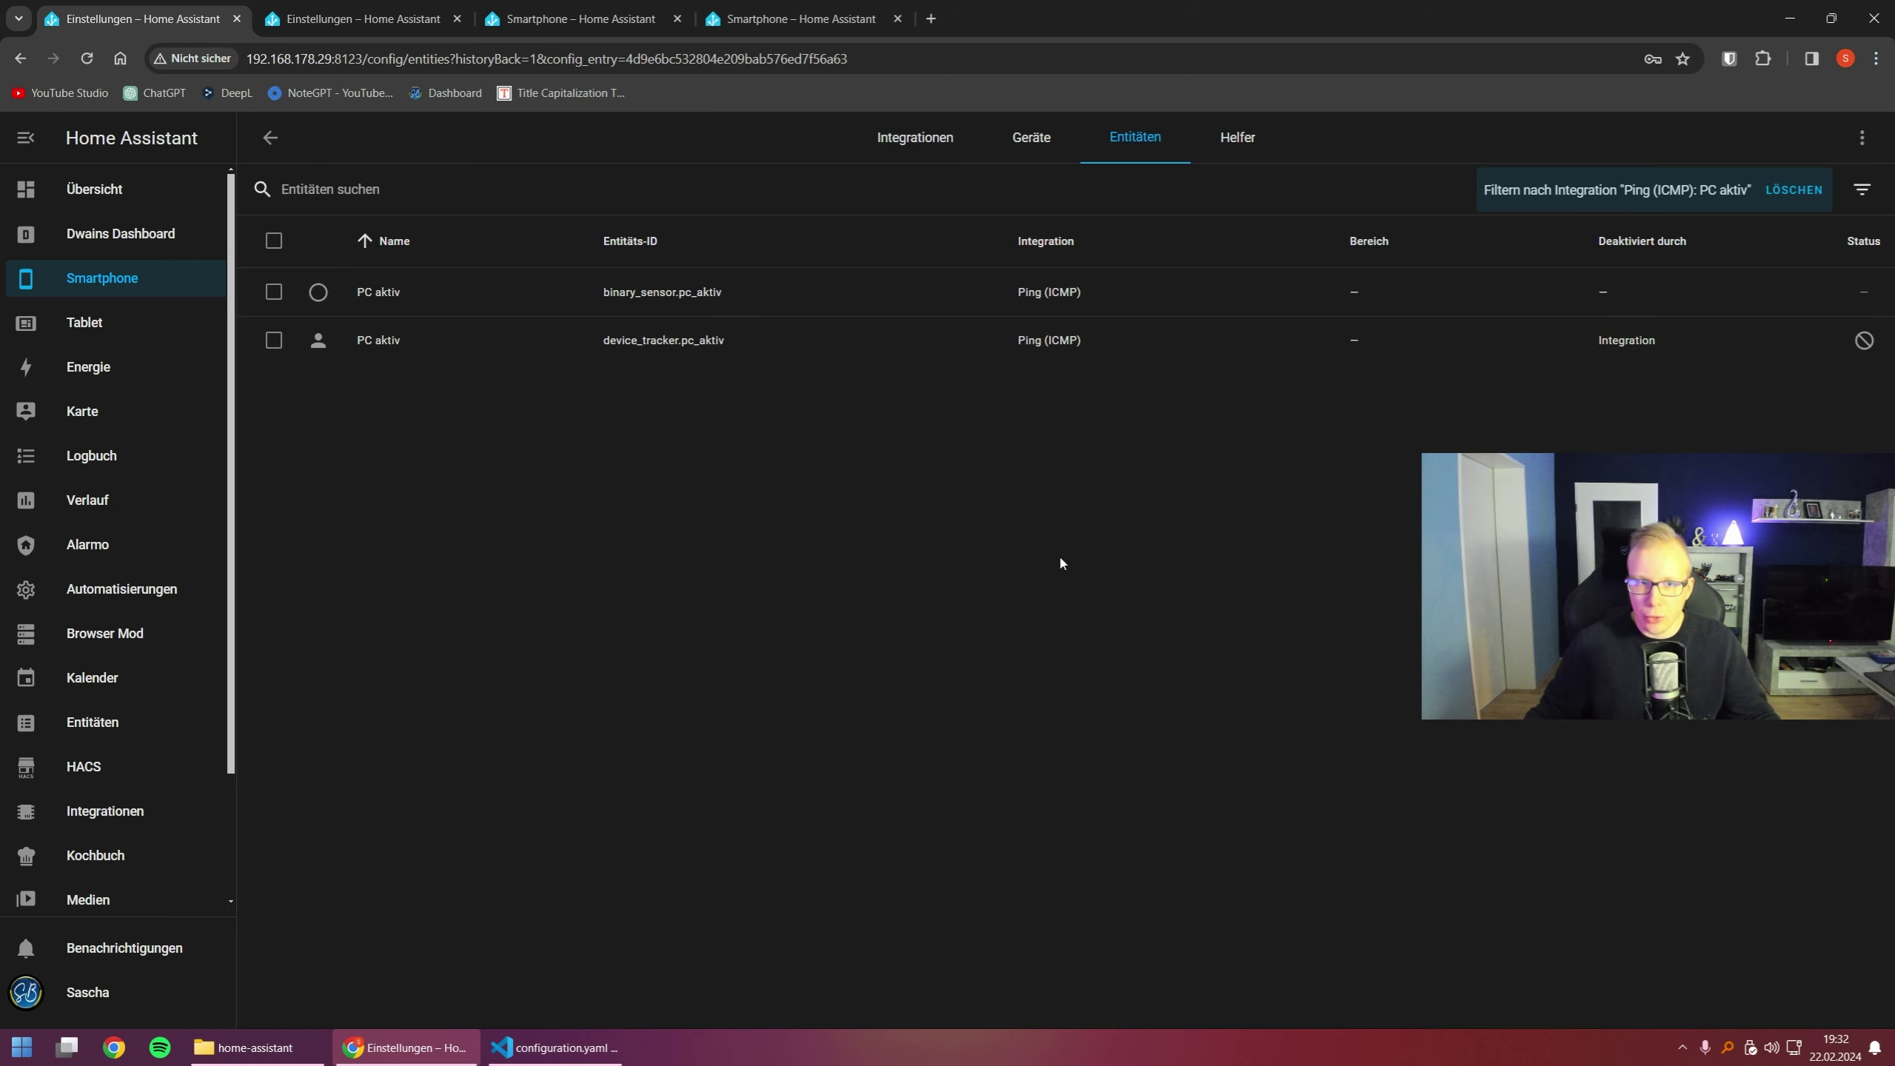
pyautogui.click(1059, 291)
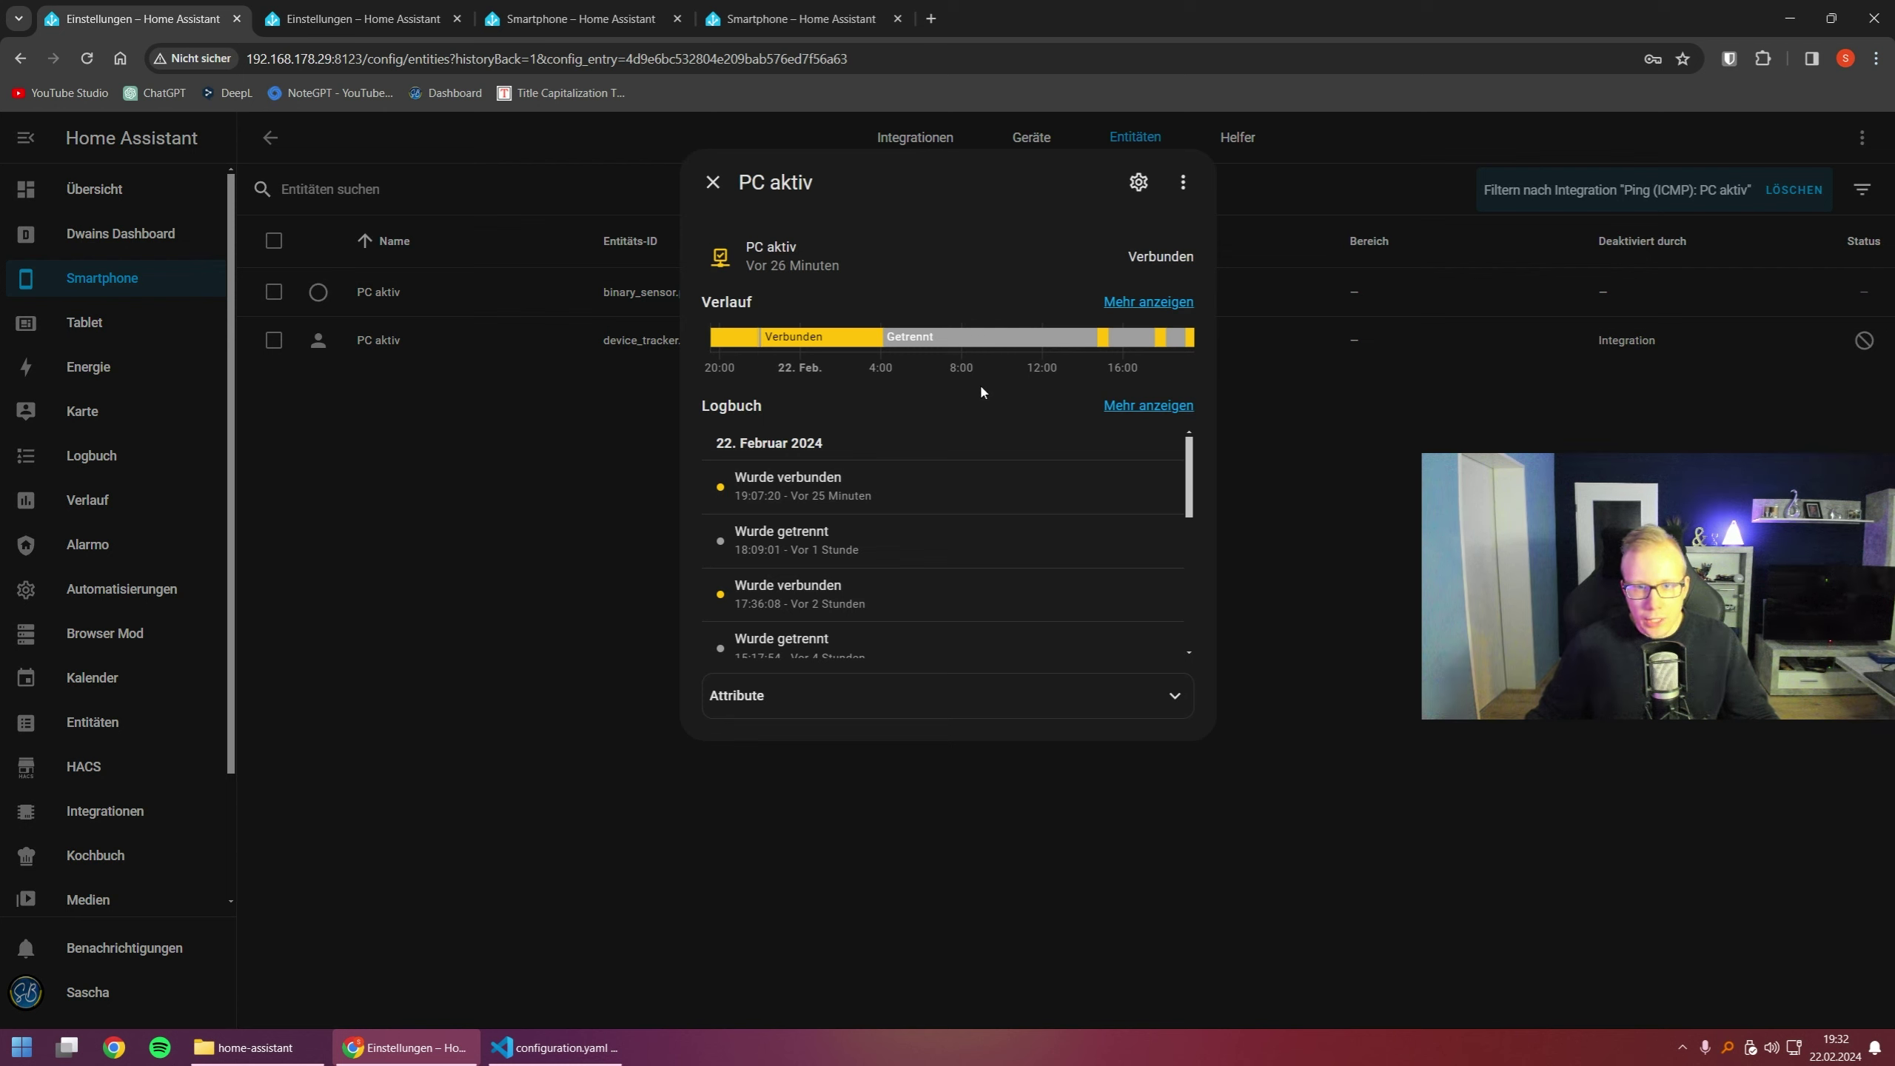
pyautogui.moveTo(812, 342)
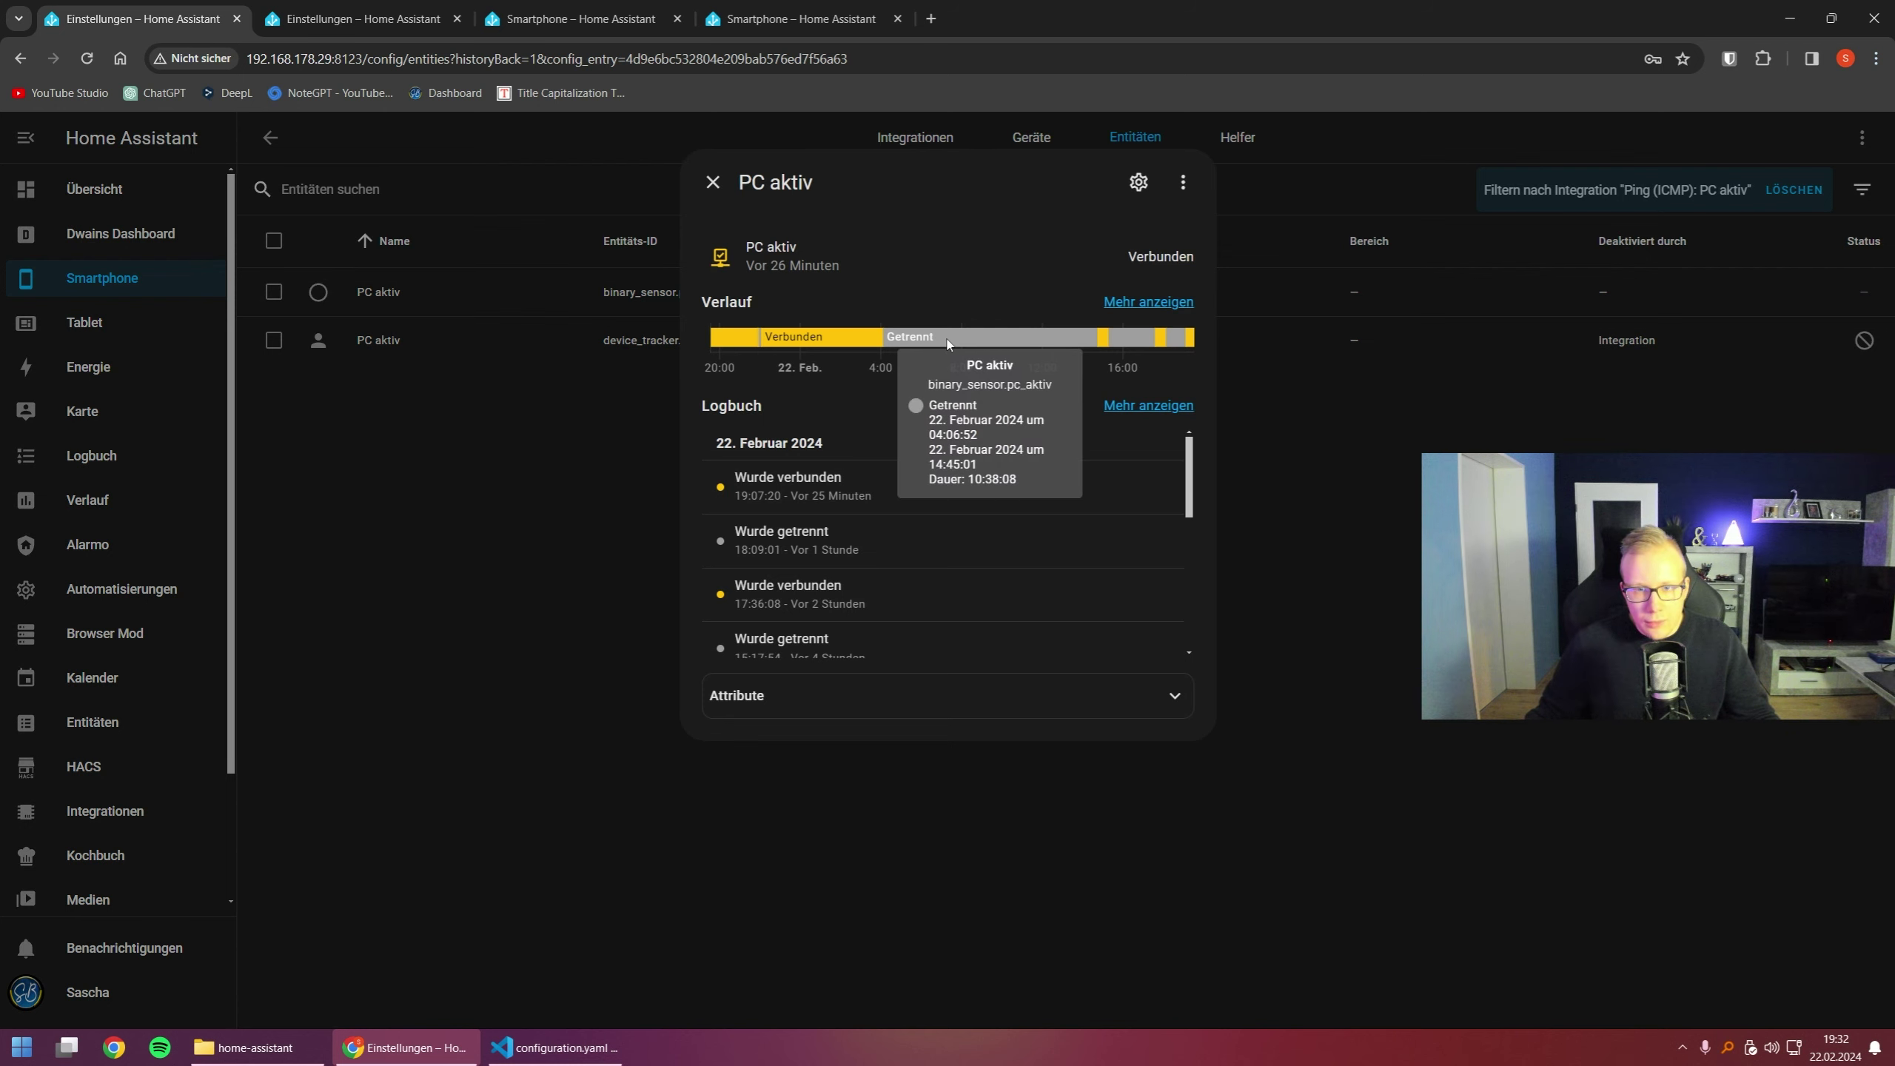
pyautogui.moveTo(1101, 346)
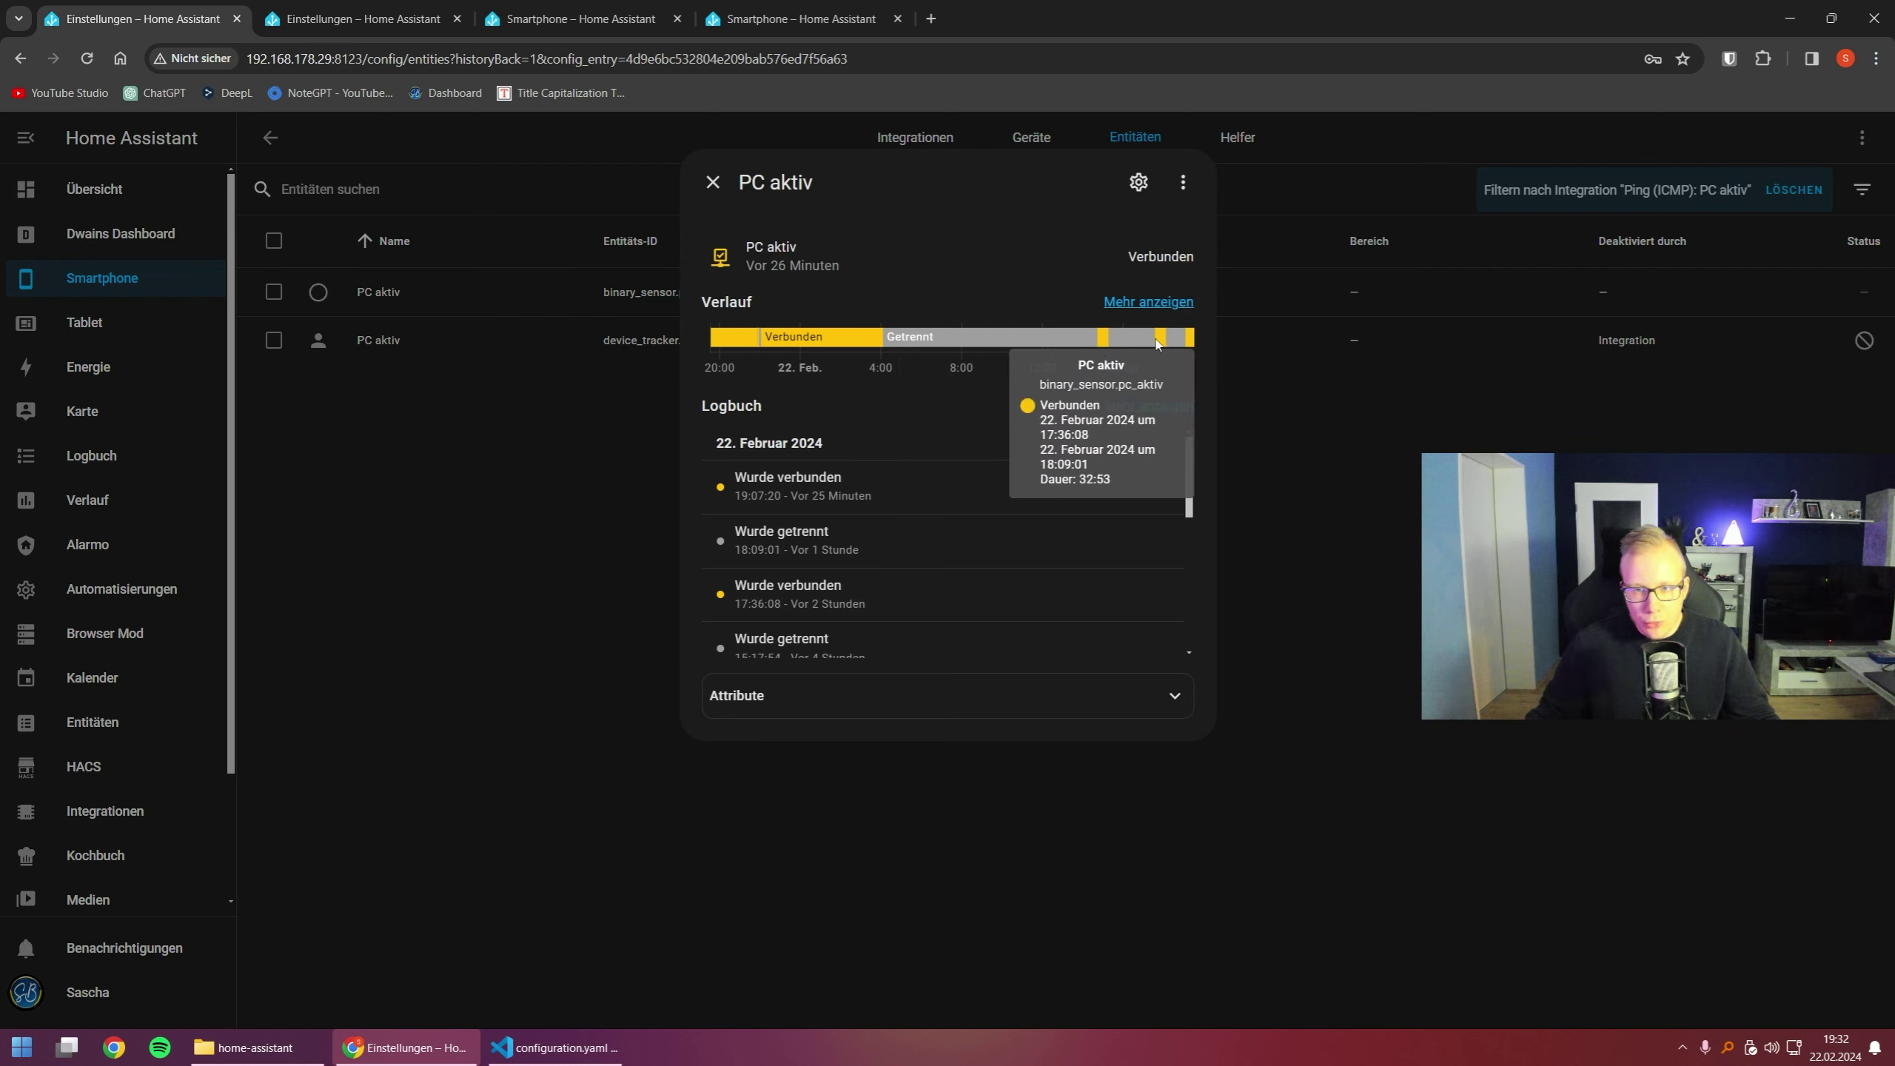
pyautogui.moveTo(1192, 342)
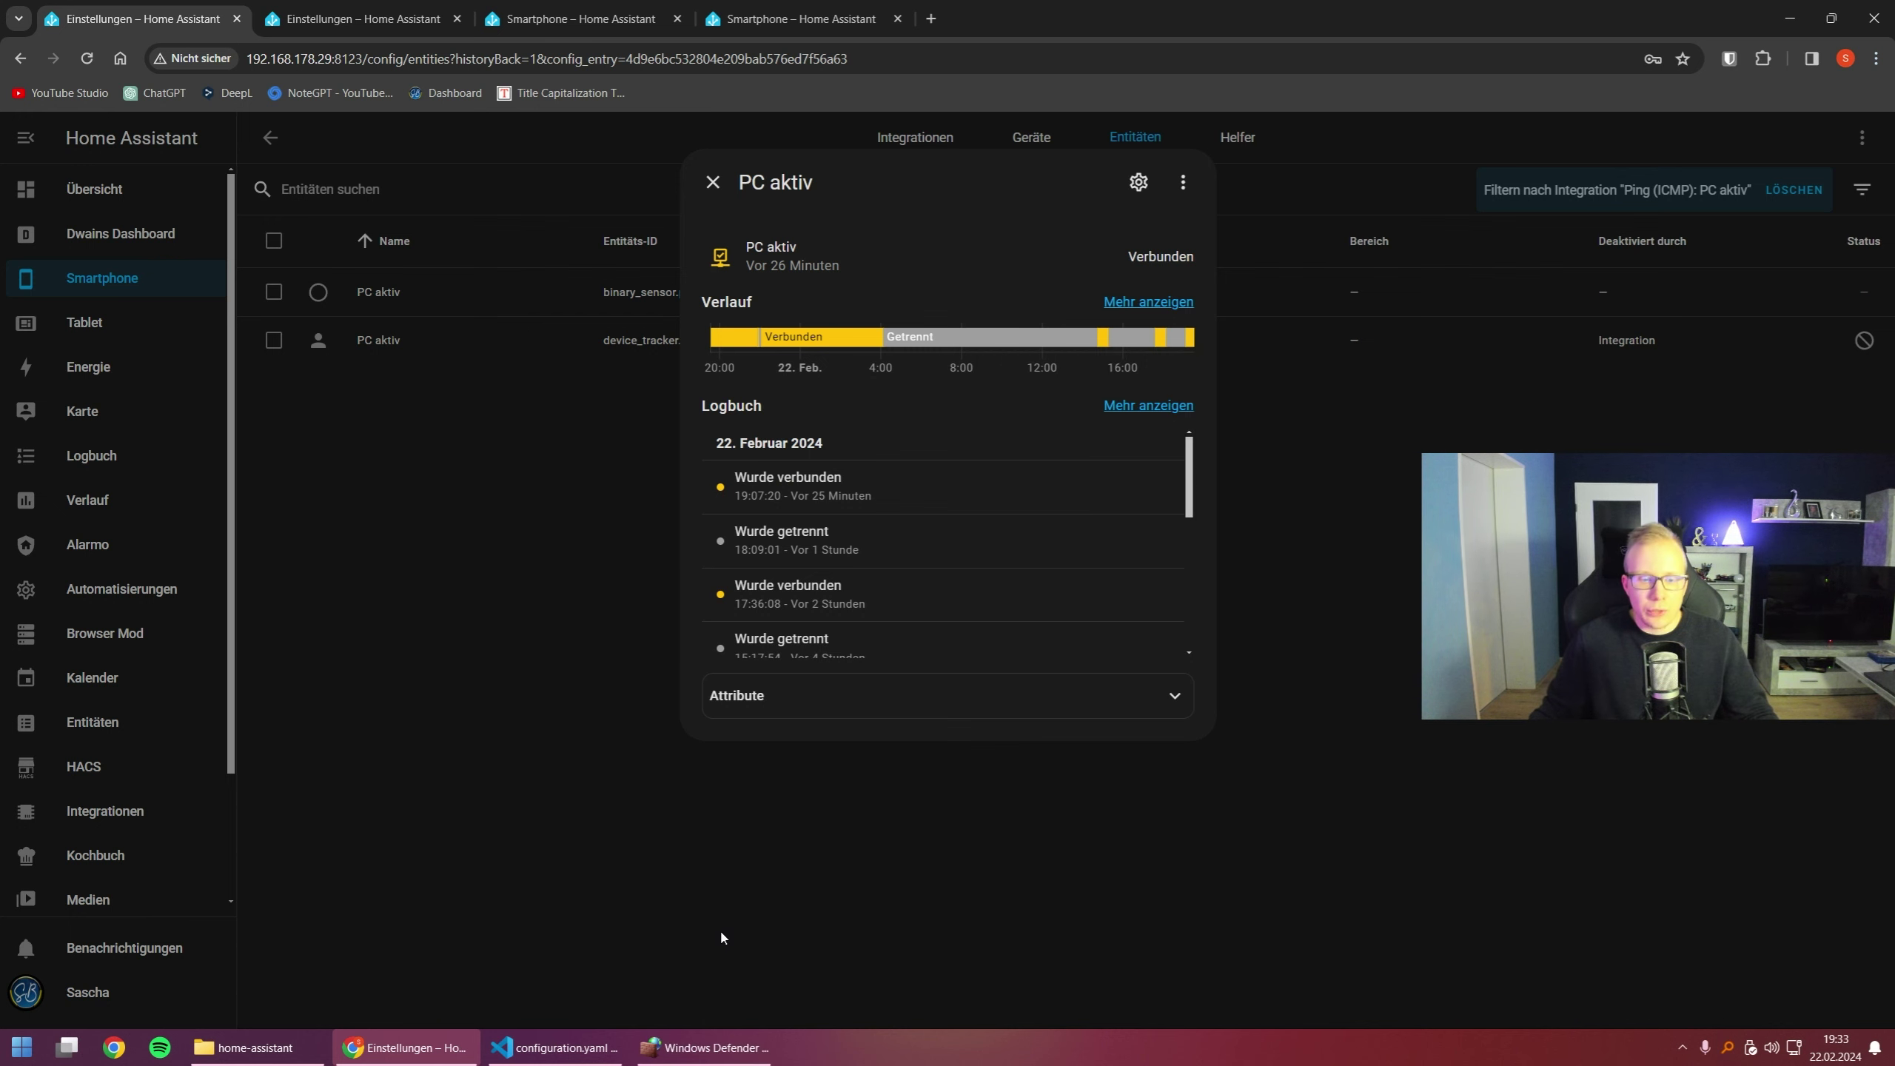
# Switch to Windows Defender Firewall and review the properties of the enabled inbound Datei- und Druckerfreigabe (Echoanforderung - ICMPv4 eingehend) rule, including its address scope.
pyautogui.click(704, 1048)
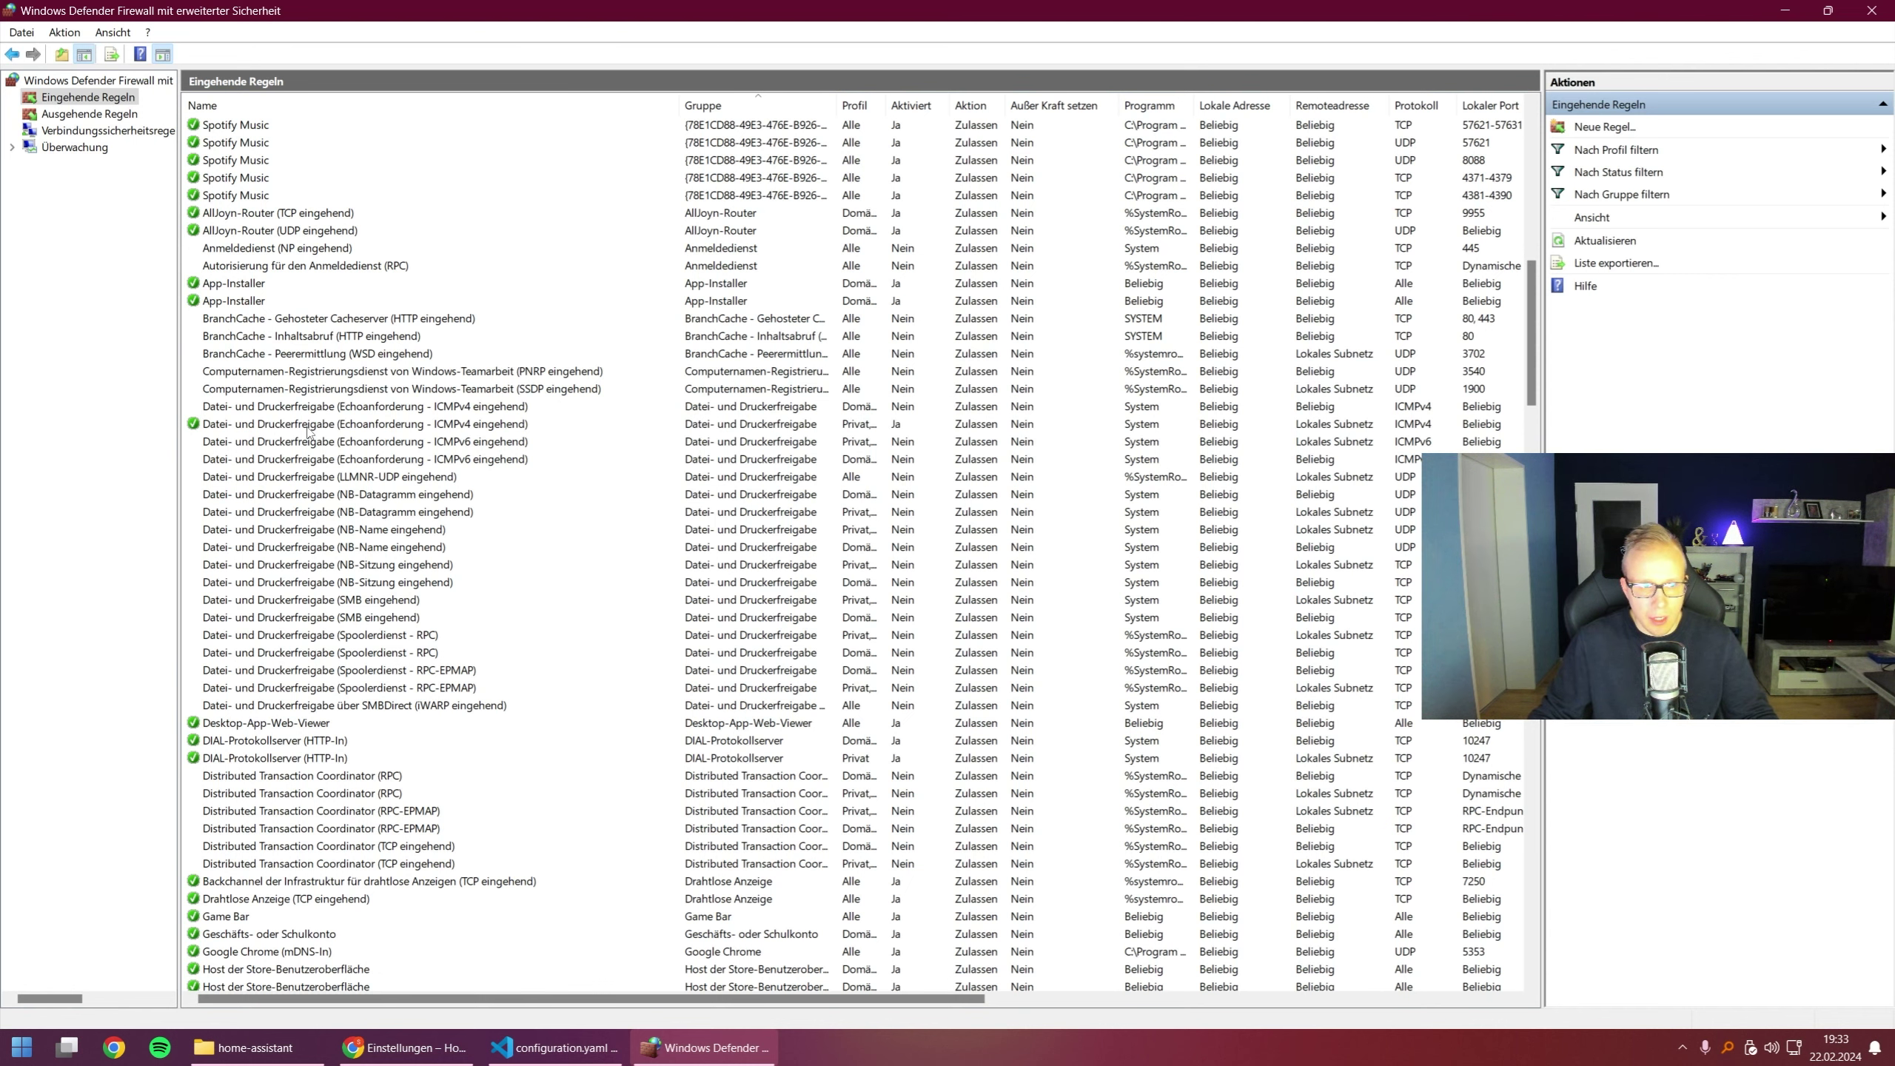
pyautogui.click(313, 425)
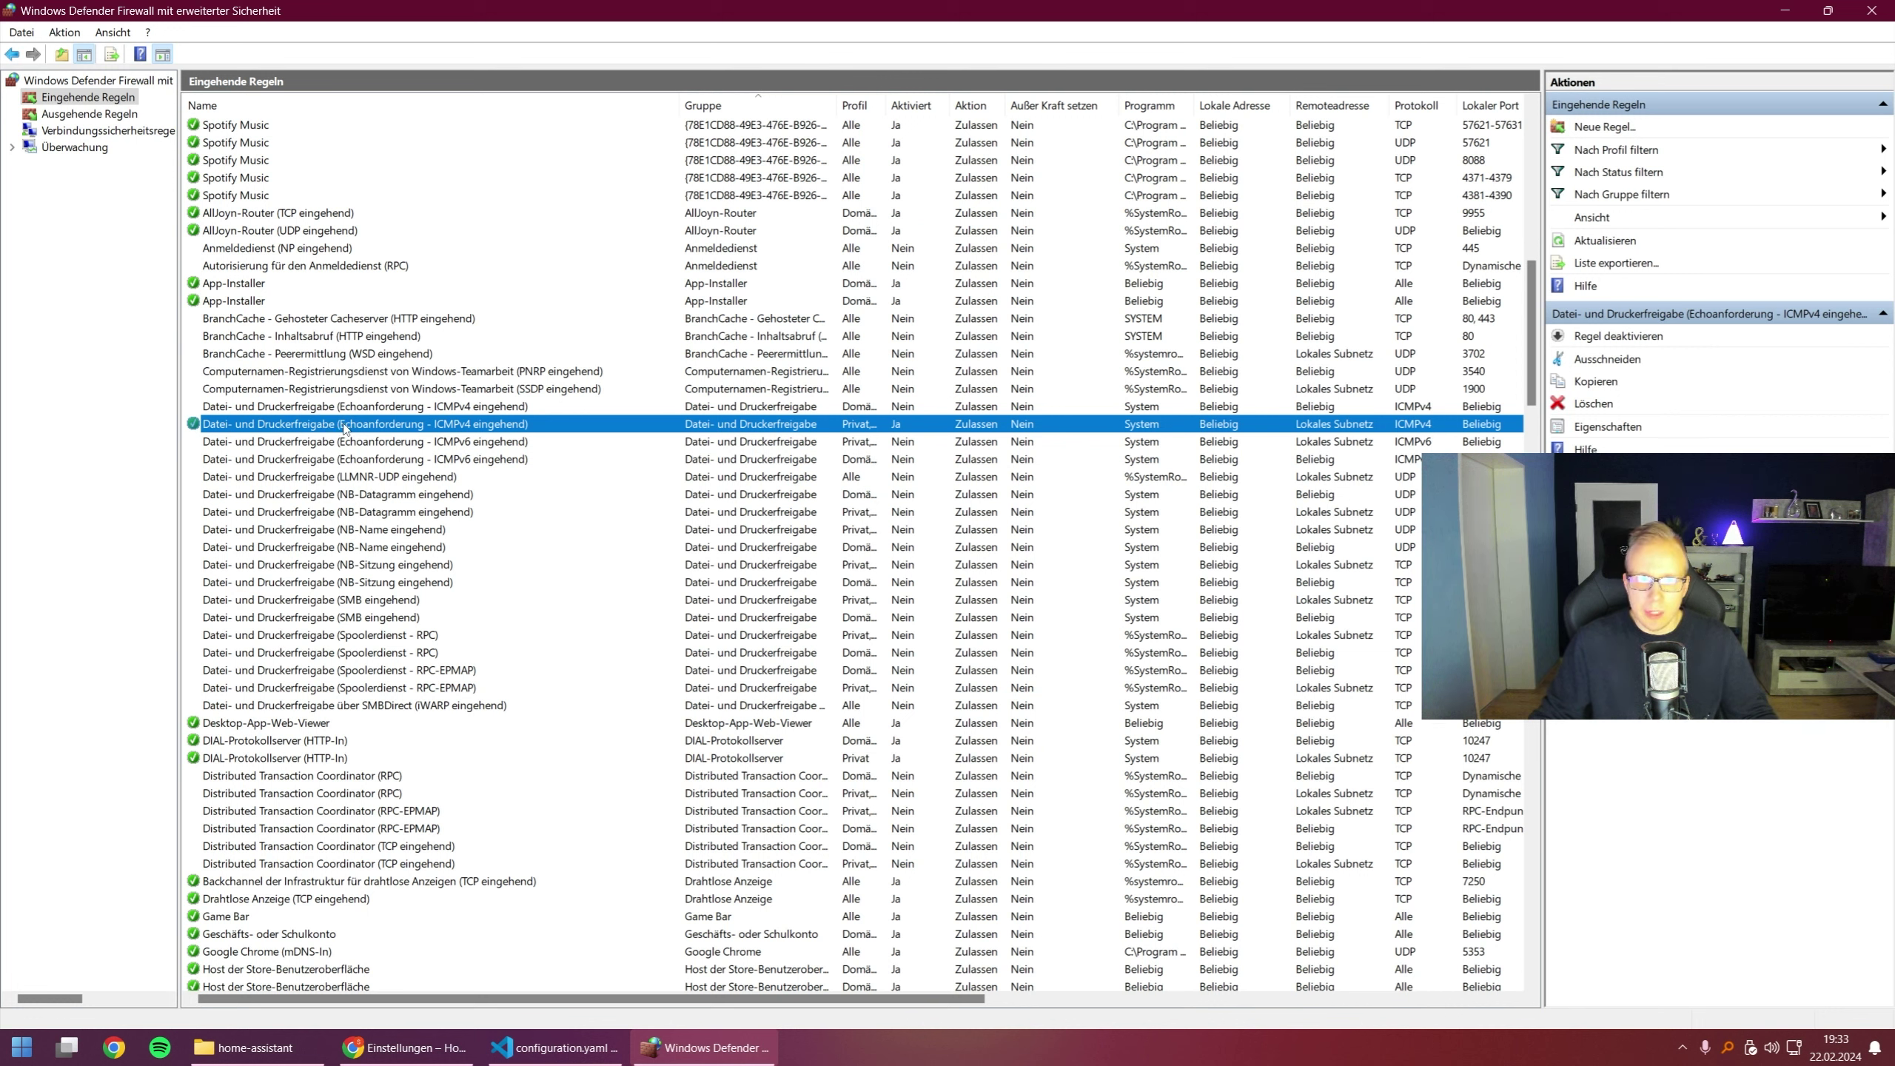
pyautogui.doubleClick(345, 430)
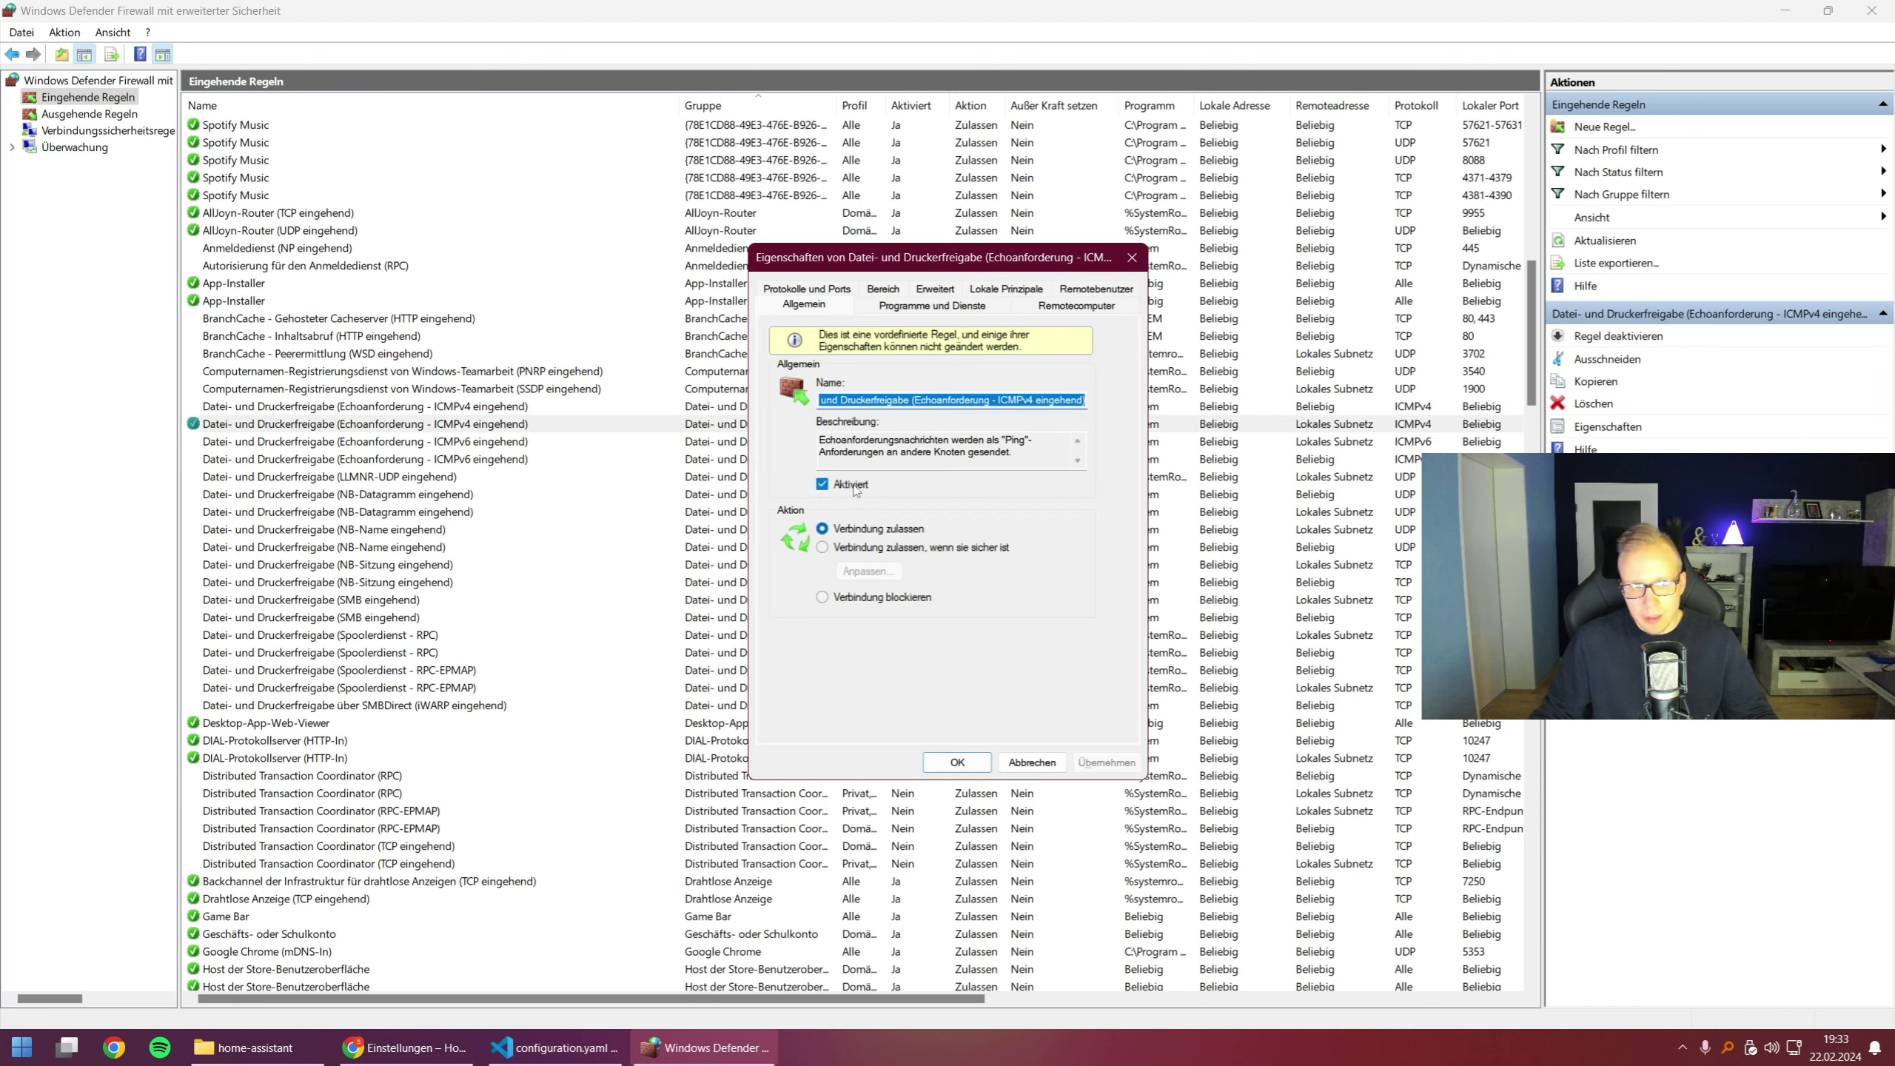
pyautogui.click(930, 306)
pyautogui.click(1054, 307)
pyautogui.click(1072, 293)
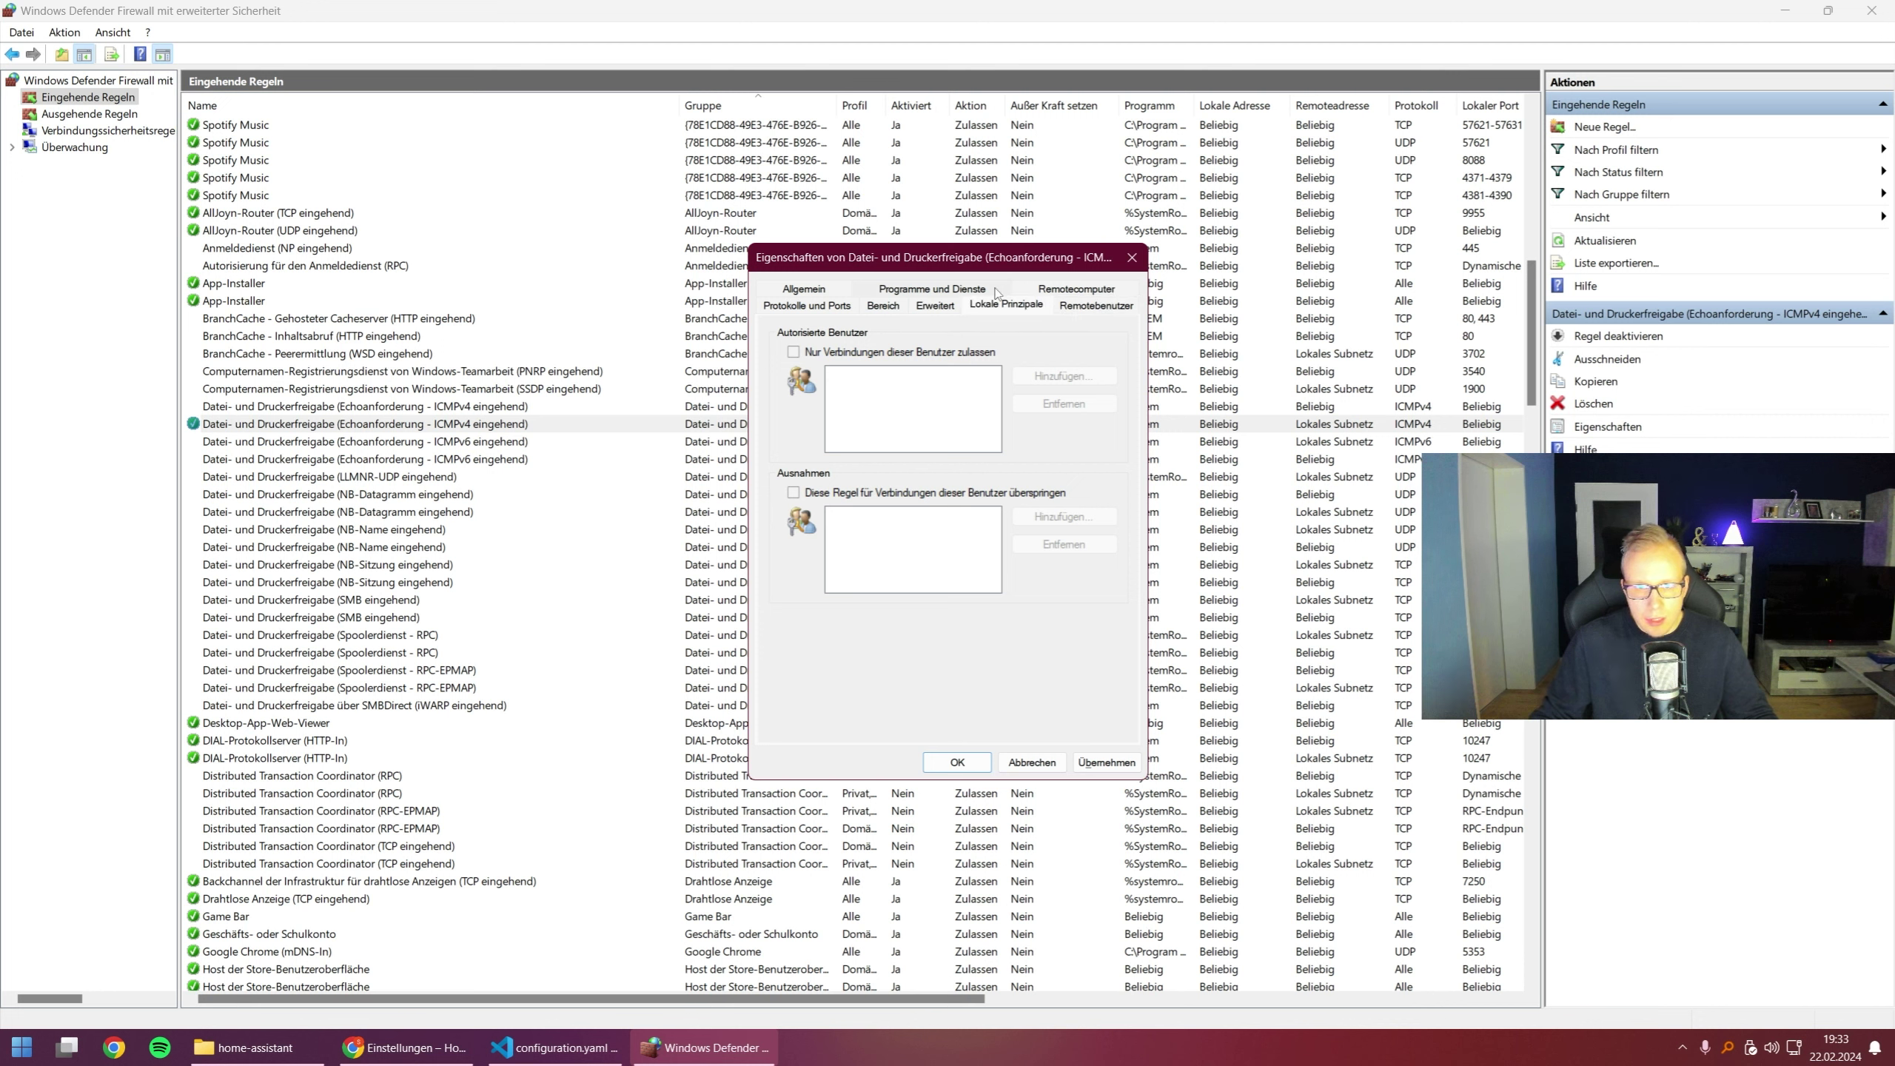
pyautogui.click(938, 306)
pyautogui.click(884, 307)
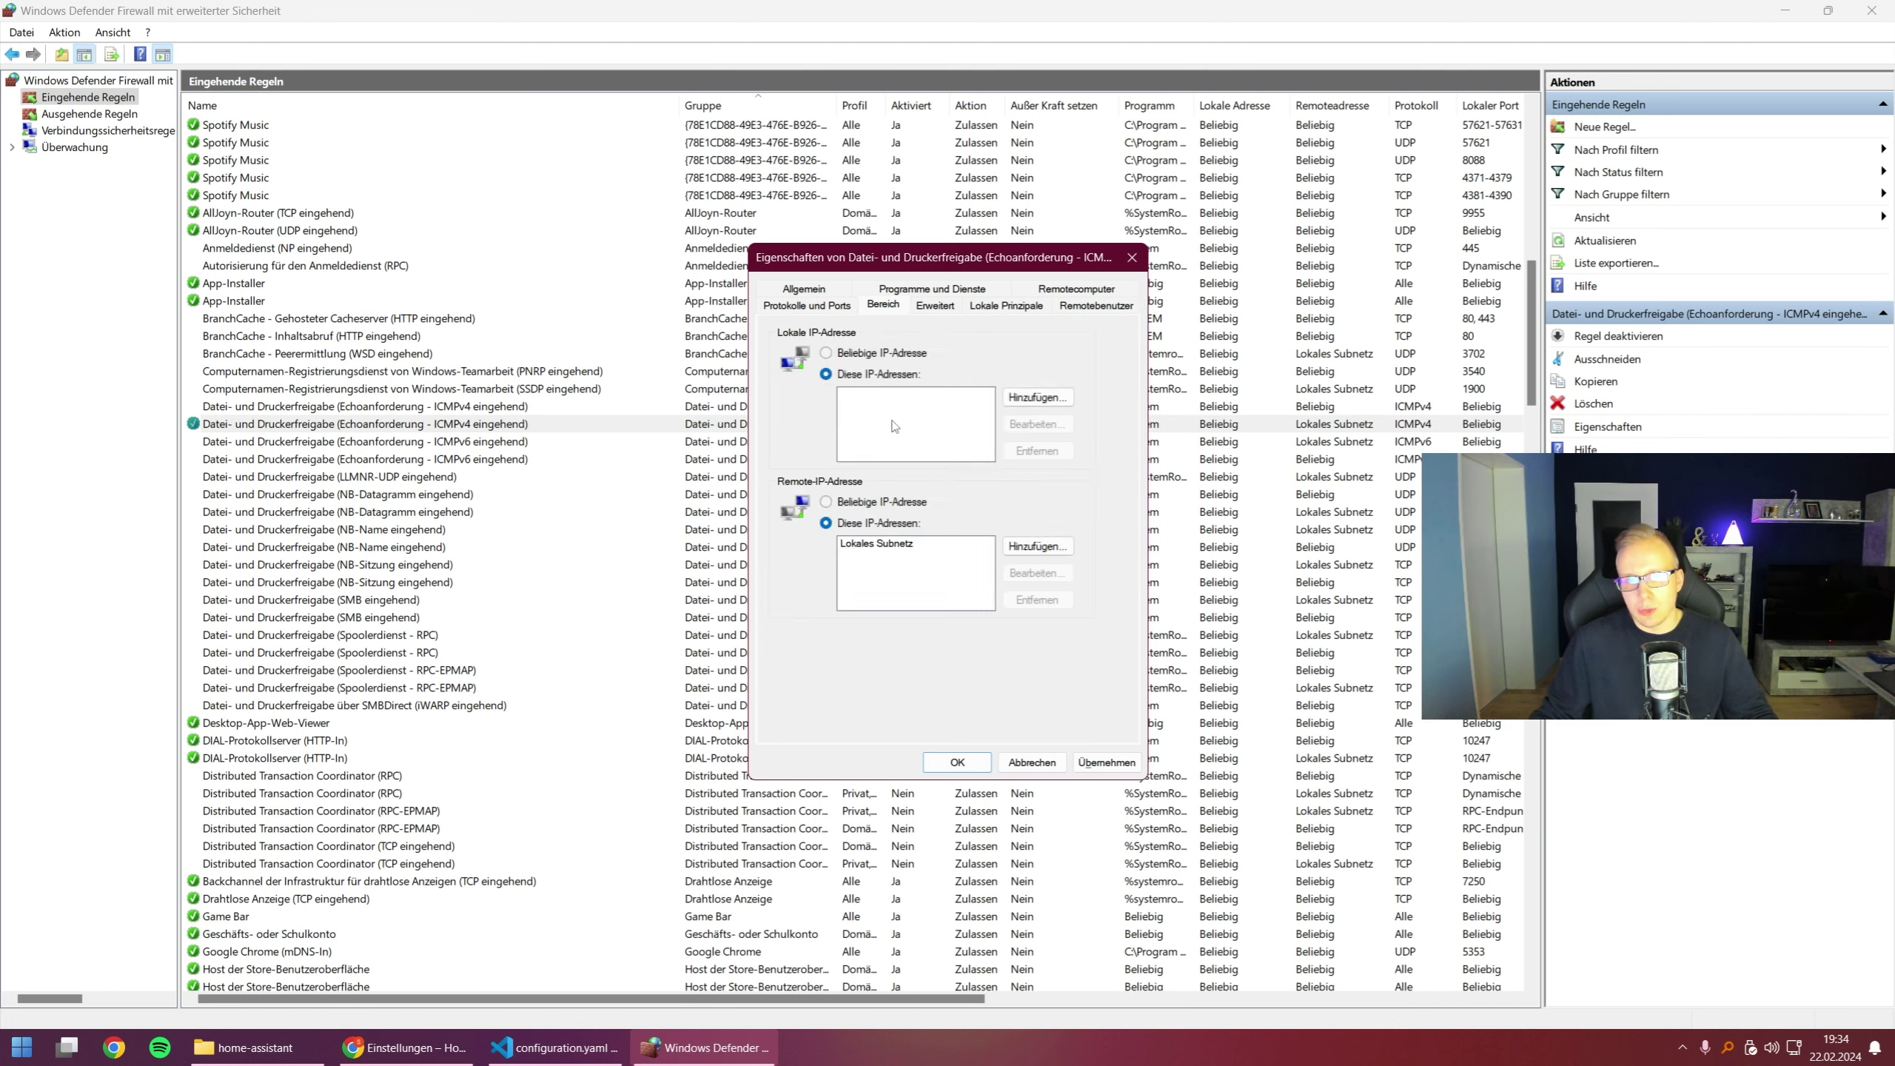
# Add 192.168.178.29 to the rule's allowed local IP addresses.
pyautogui.click(1037, 396)
pyautogui.write('192.168.178.29')
pyautogui.click(983, 663)
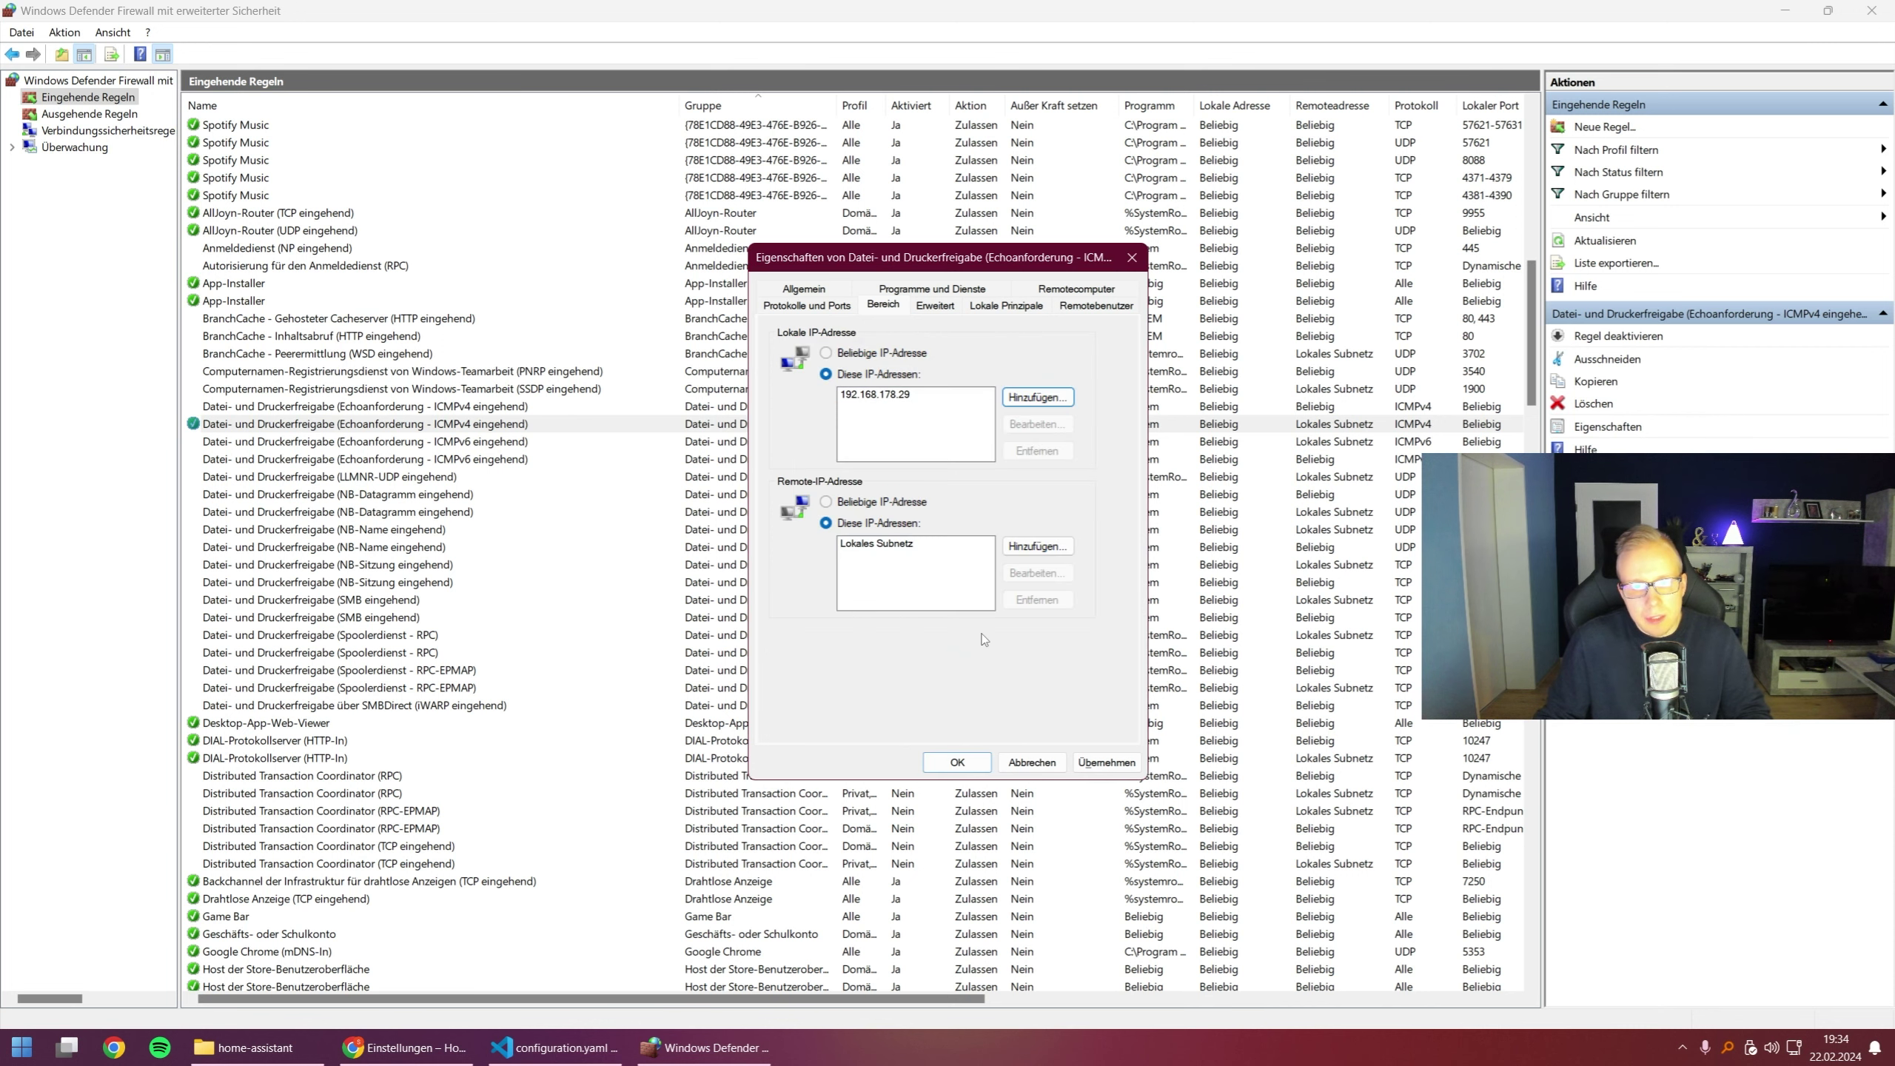
# Remove 192.168.178.29 from the rule, set its local IP address back to Beliebige IP-Adresse, and apply the properties.
pyautogui.click(907, 402)
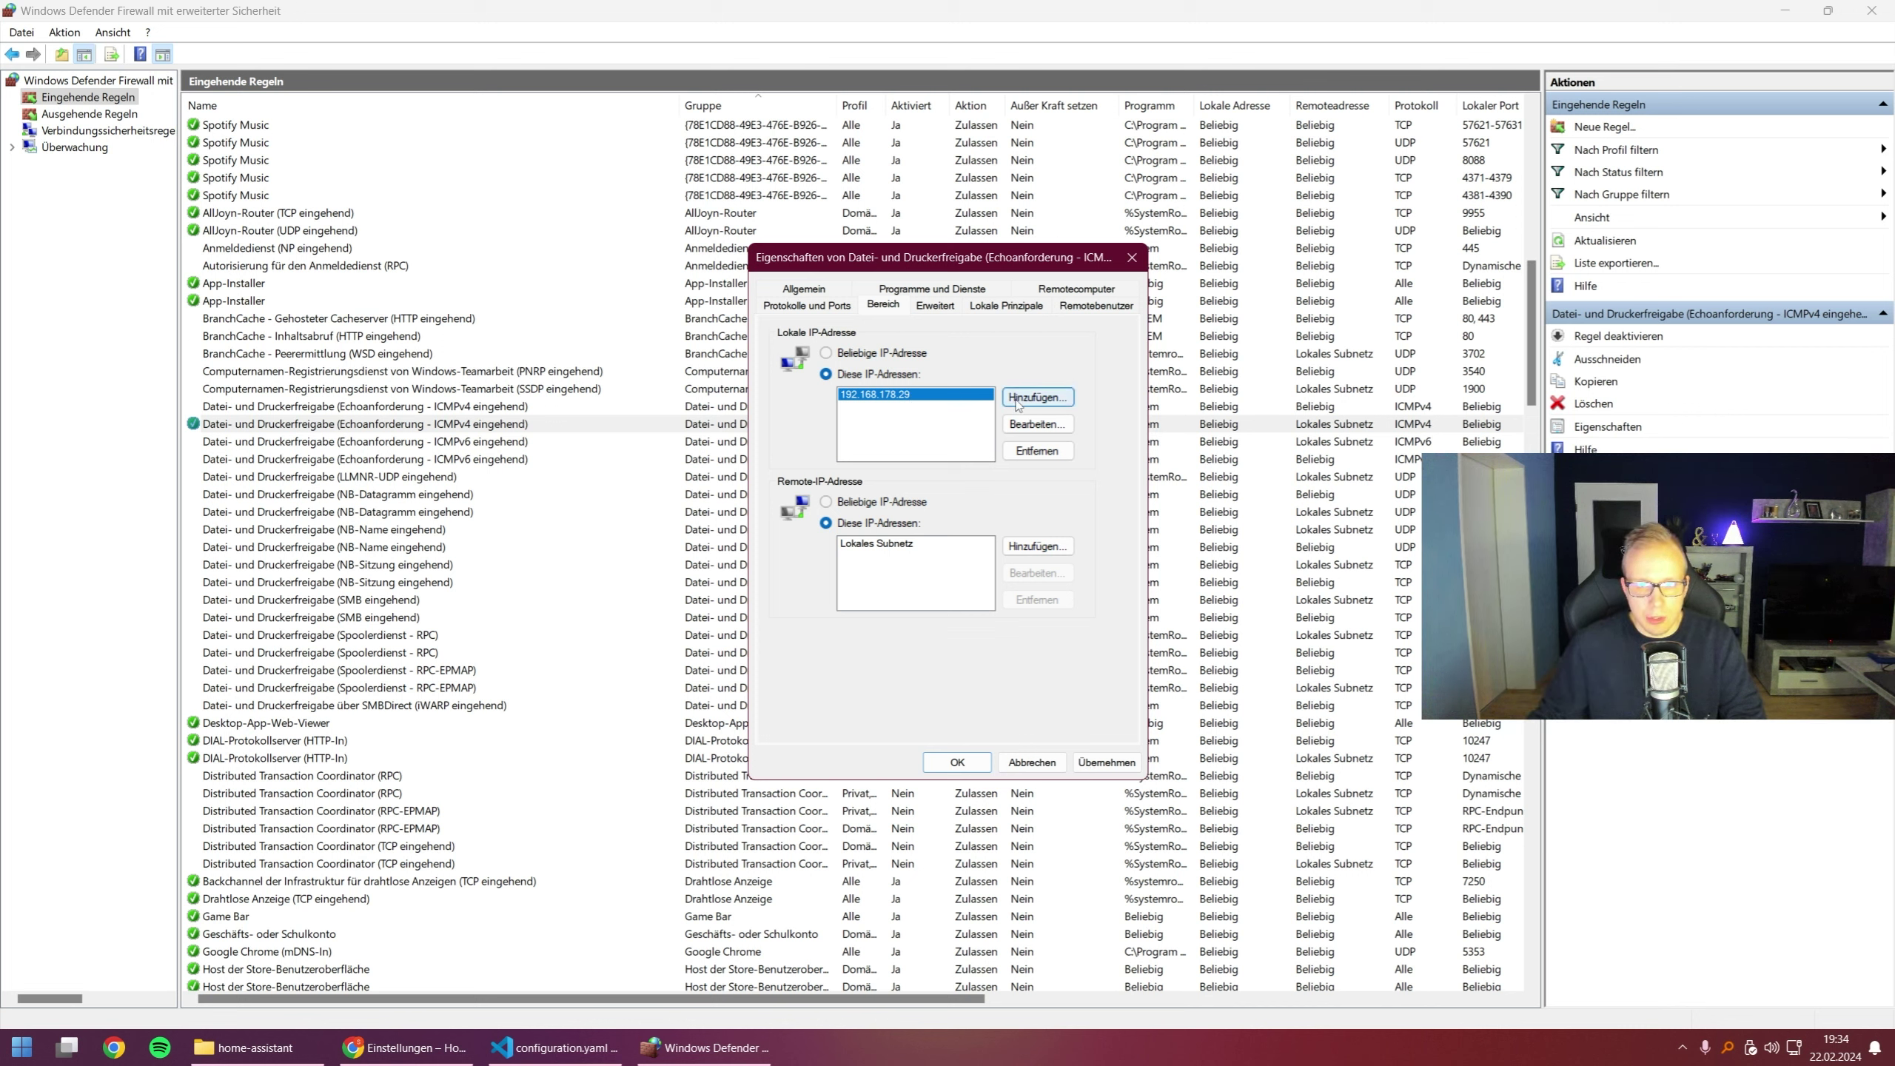
pyautogui.click(1037, 451)
pyautogui.click(1106, 762)
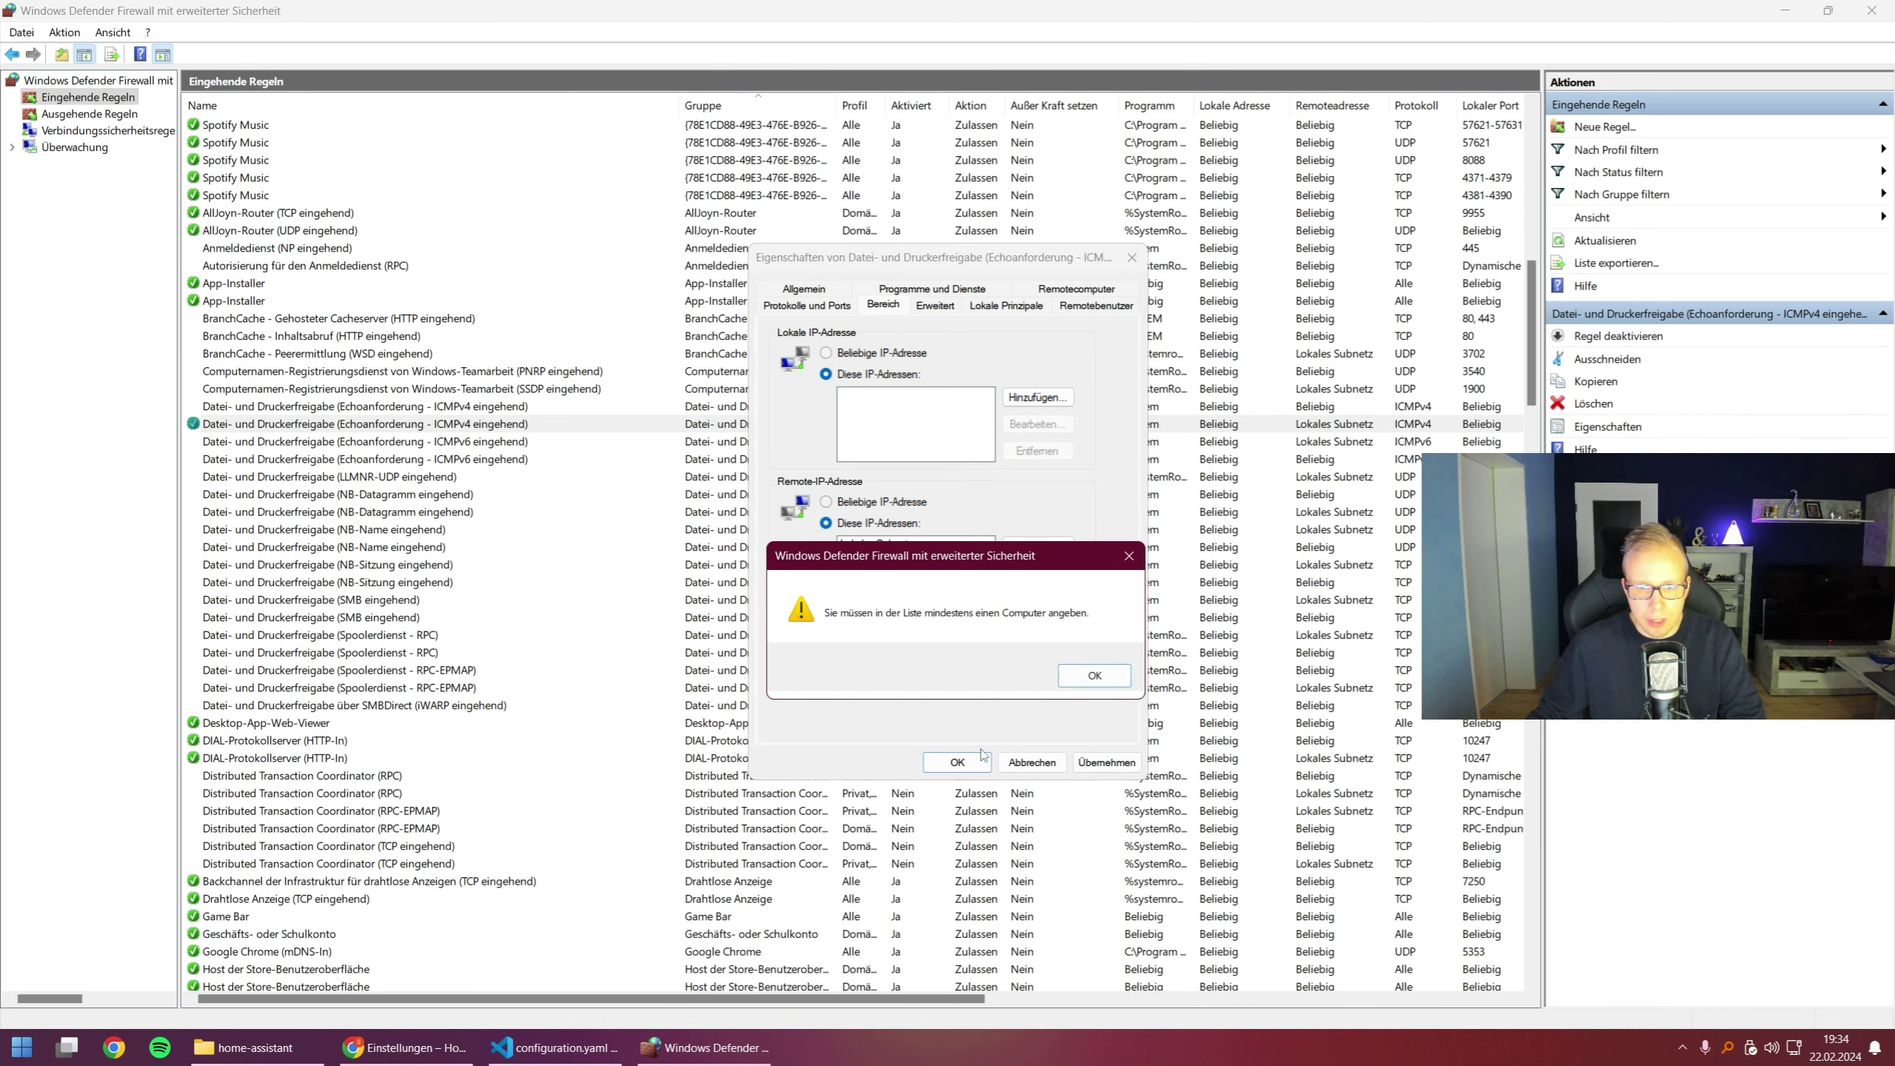
pyautogui.click(1094, 680)
pyautogui.click(895, 353)
pyautogui.click(1106, 763)
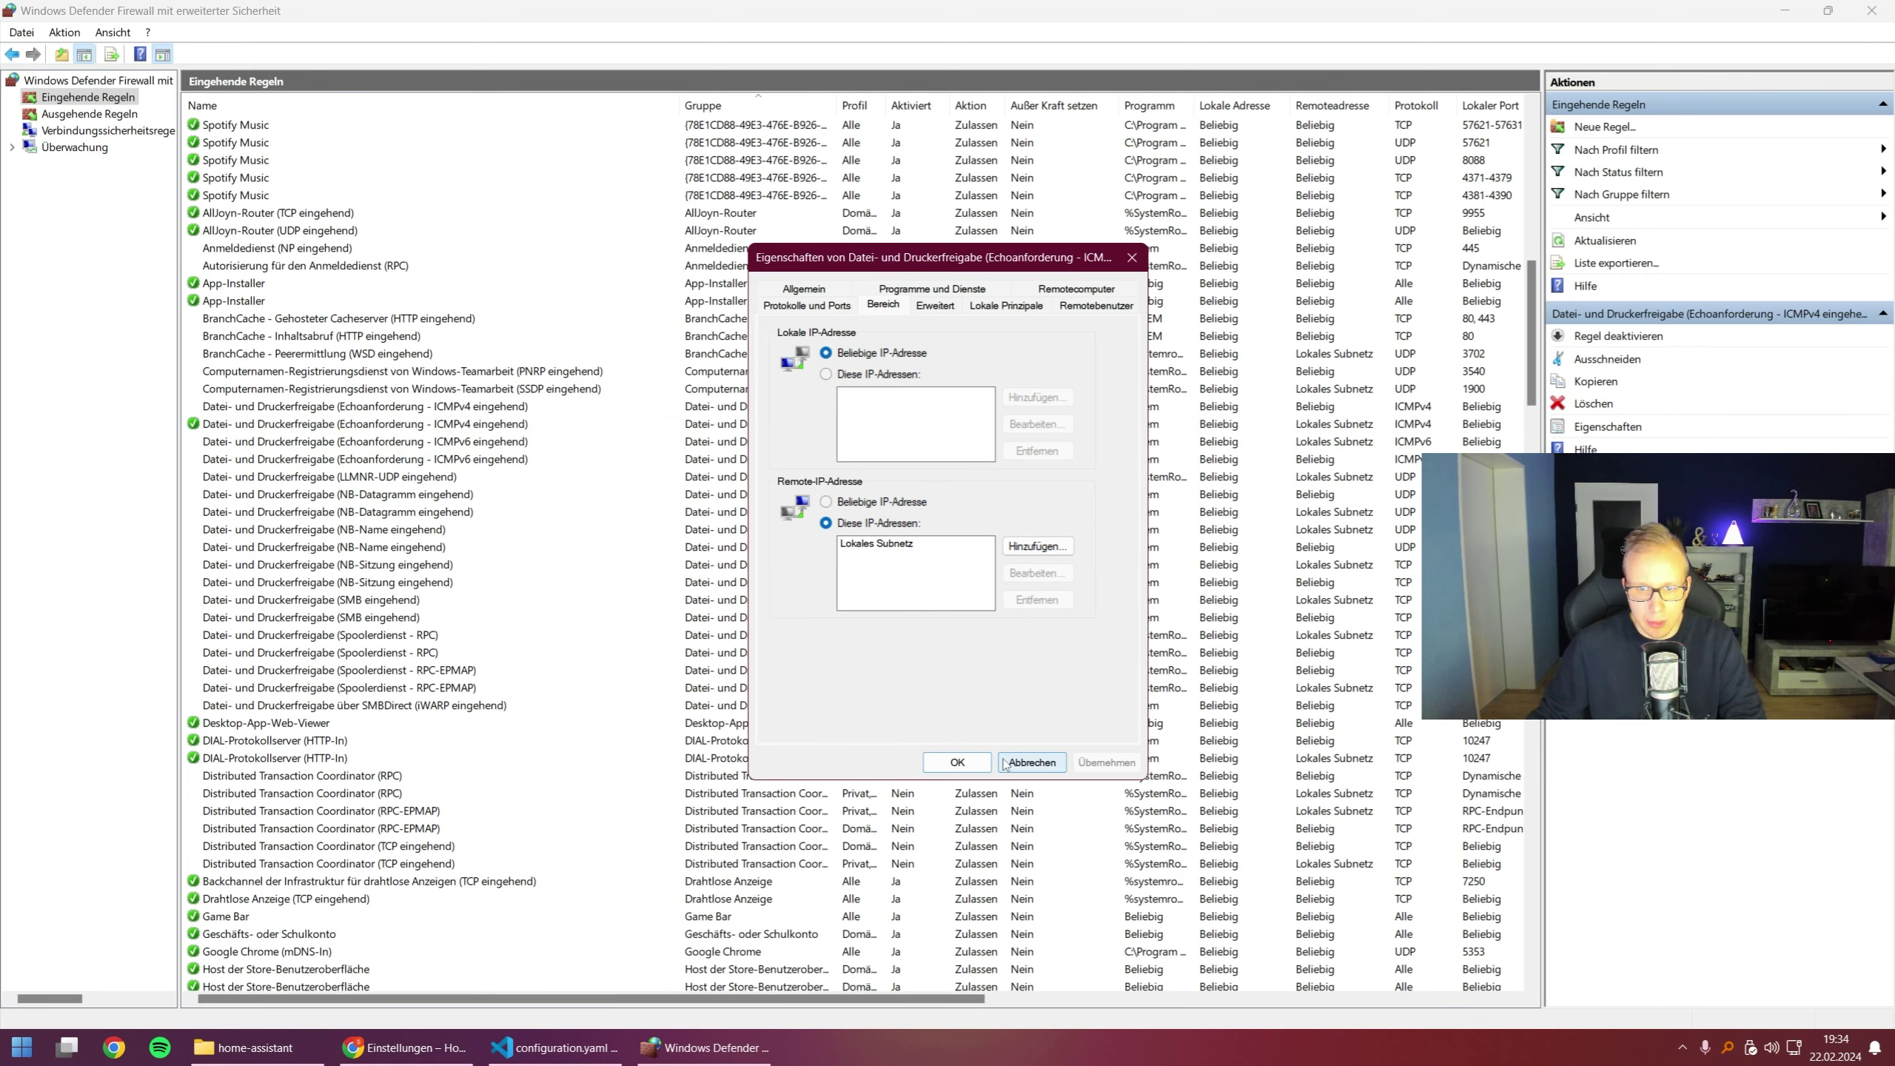
pyautogui.click(956, 760)
# Switch to Visual Studio Code and review the include lines in configuration.yaml and the PC Monitoring template sensor in binary_sensor.yaml.
pyautogui.hotkey('alt', 'Tab')
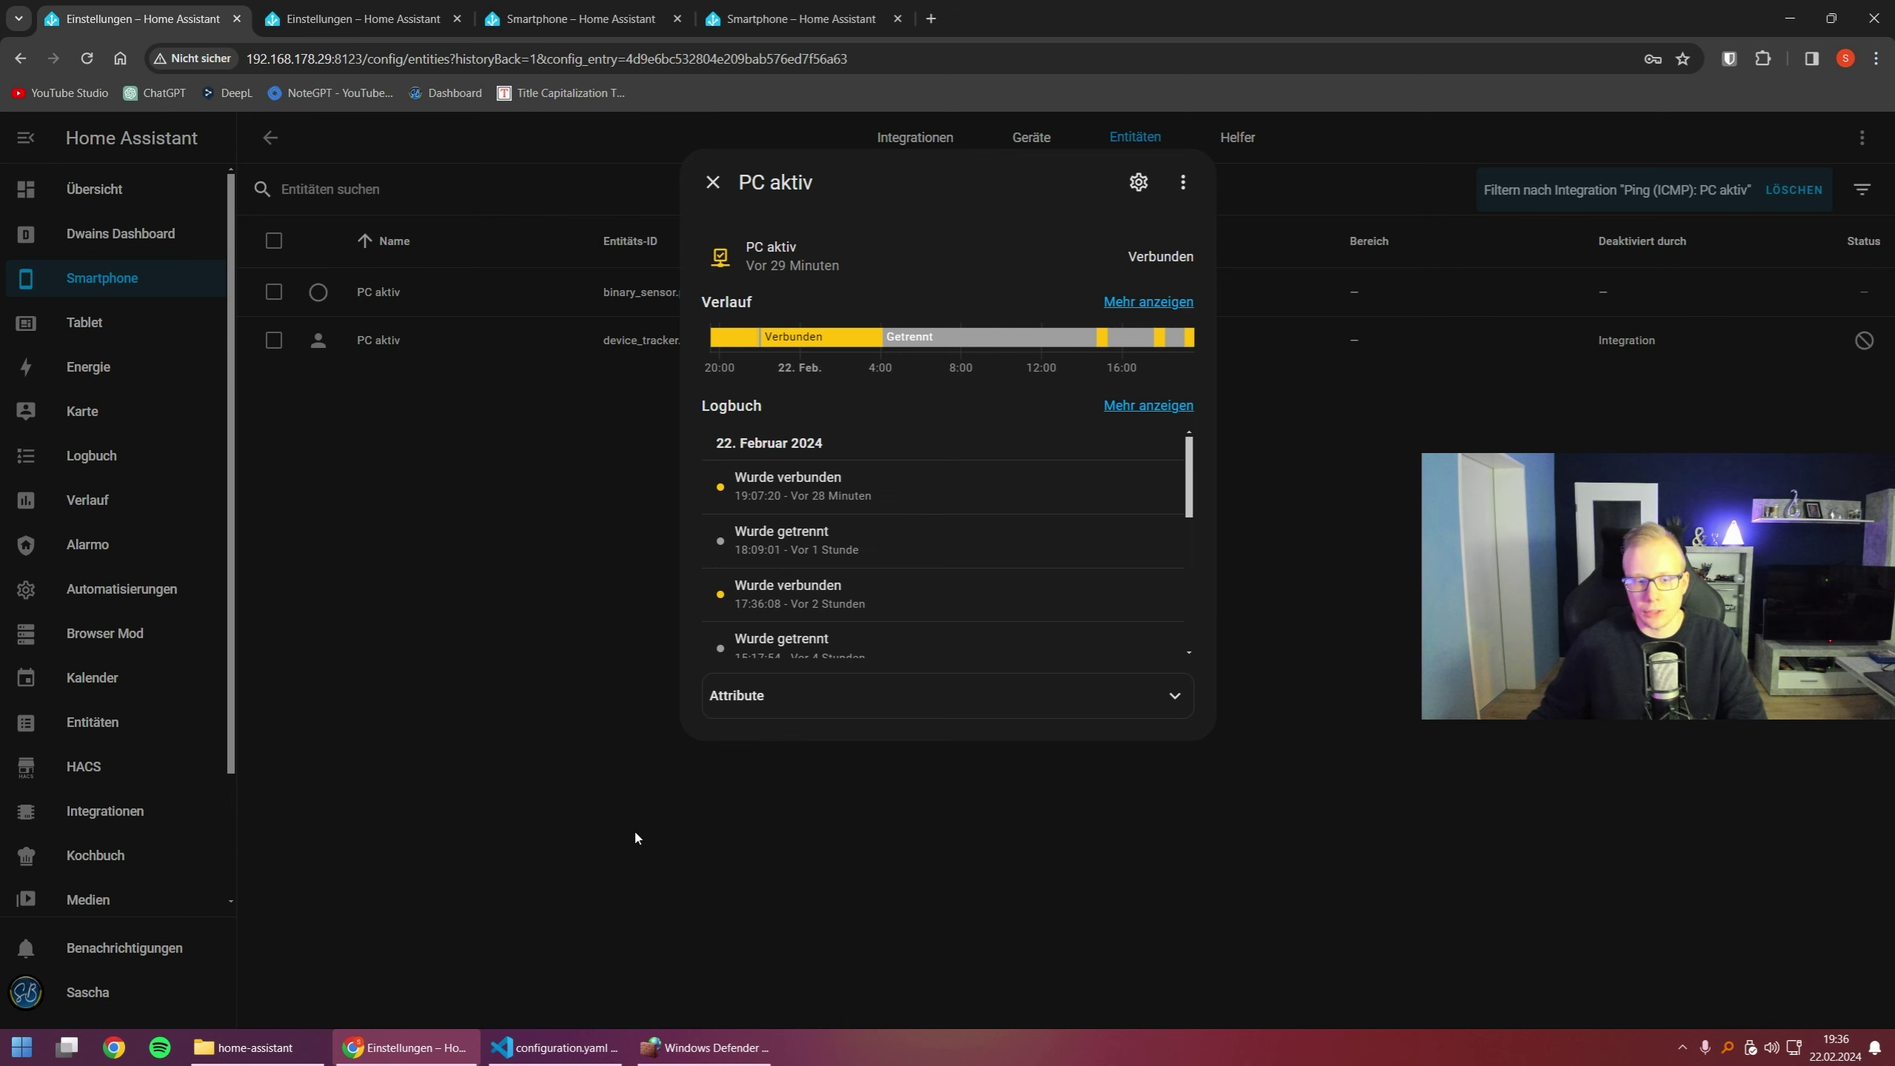
pyautogui.click(558, 1038)
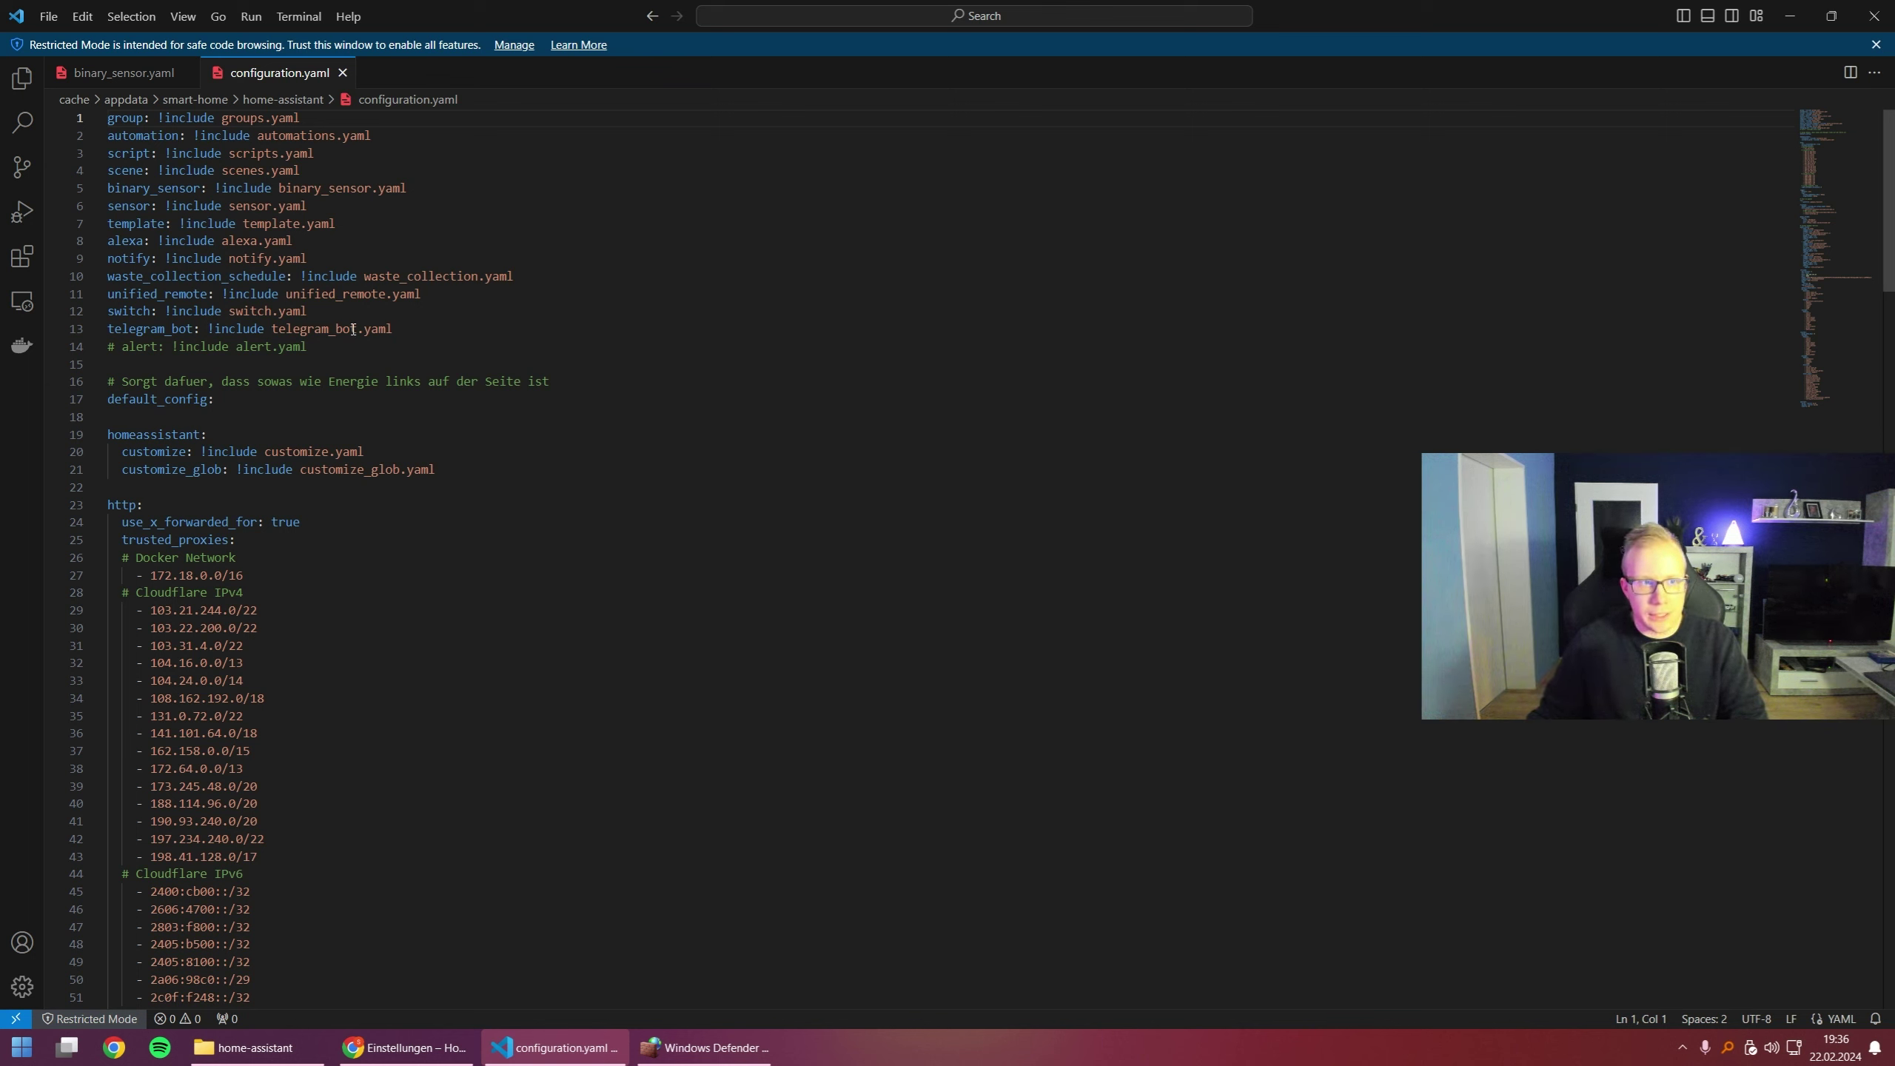
pyautogui.click(414, 330)
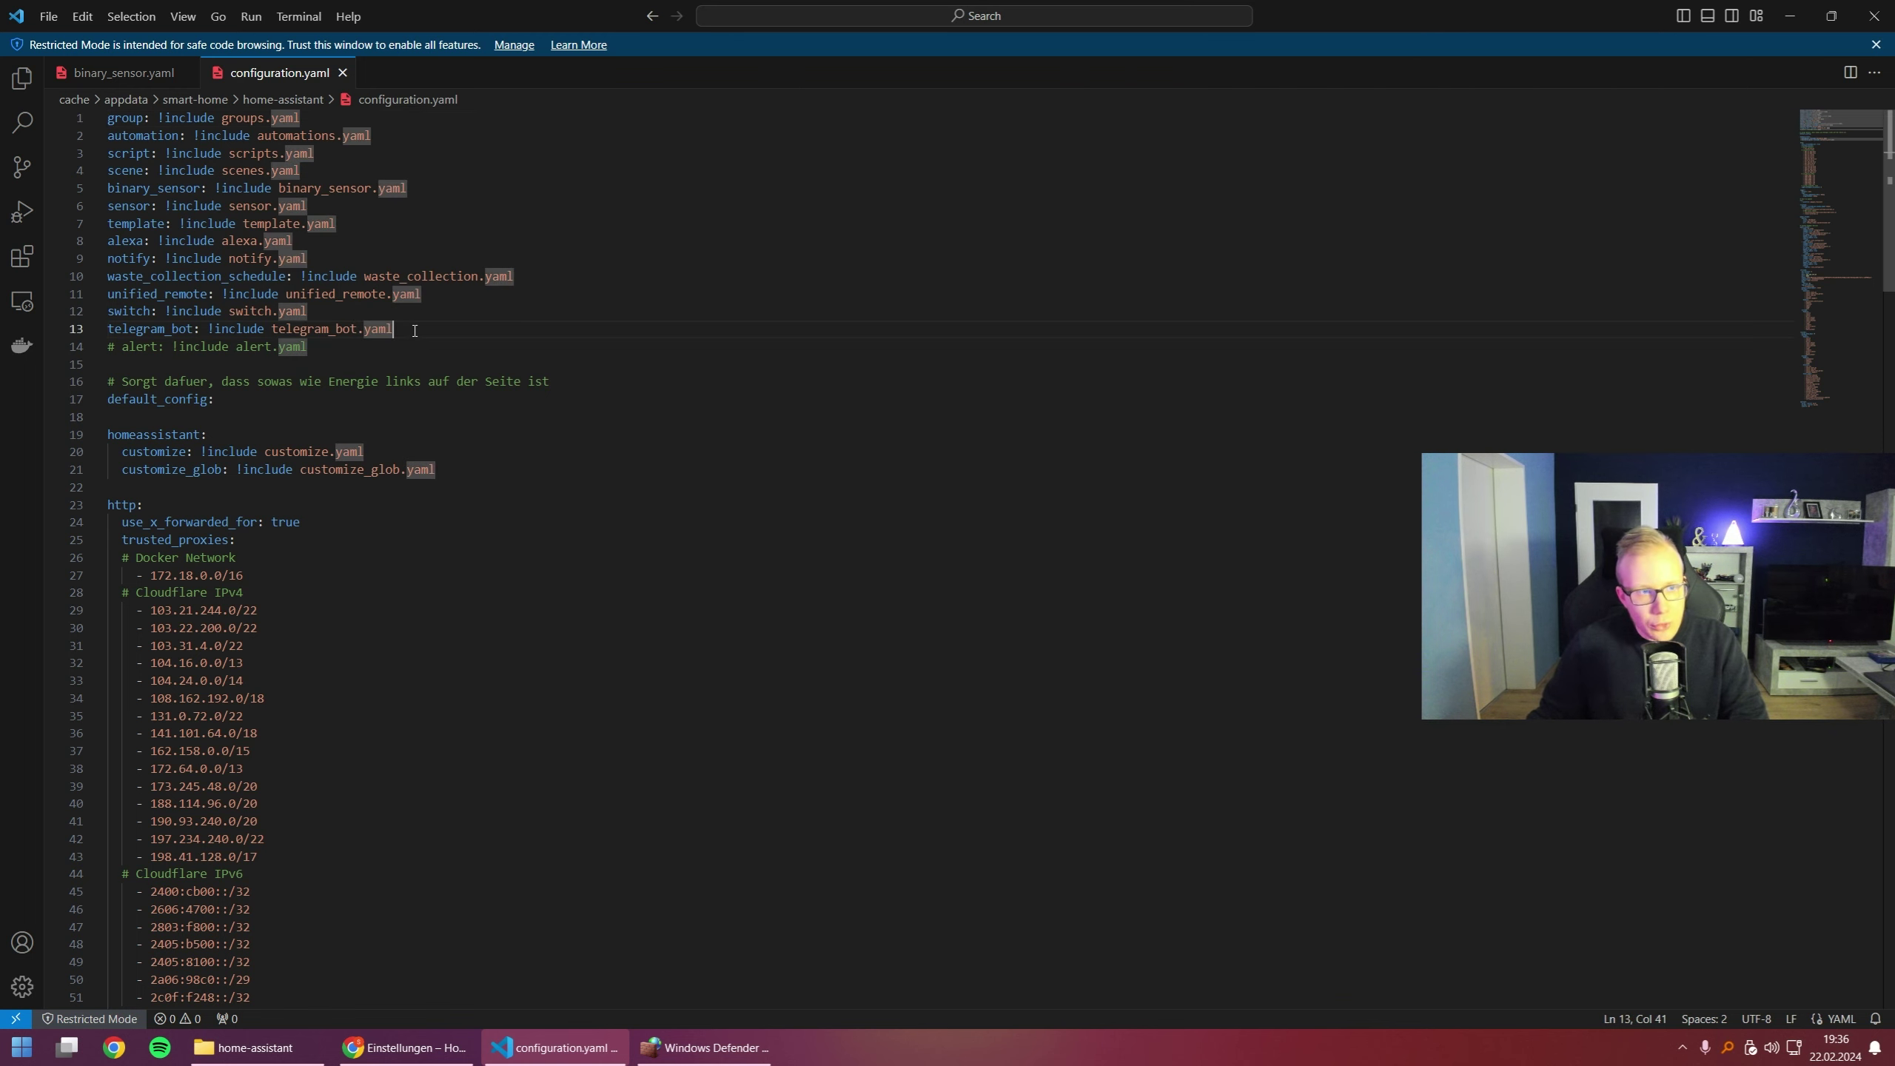
pyautogui.click(135, 309)
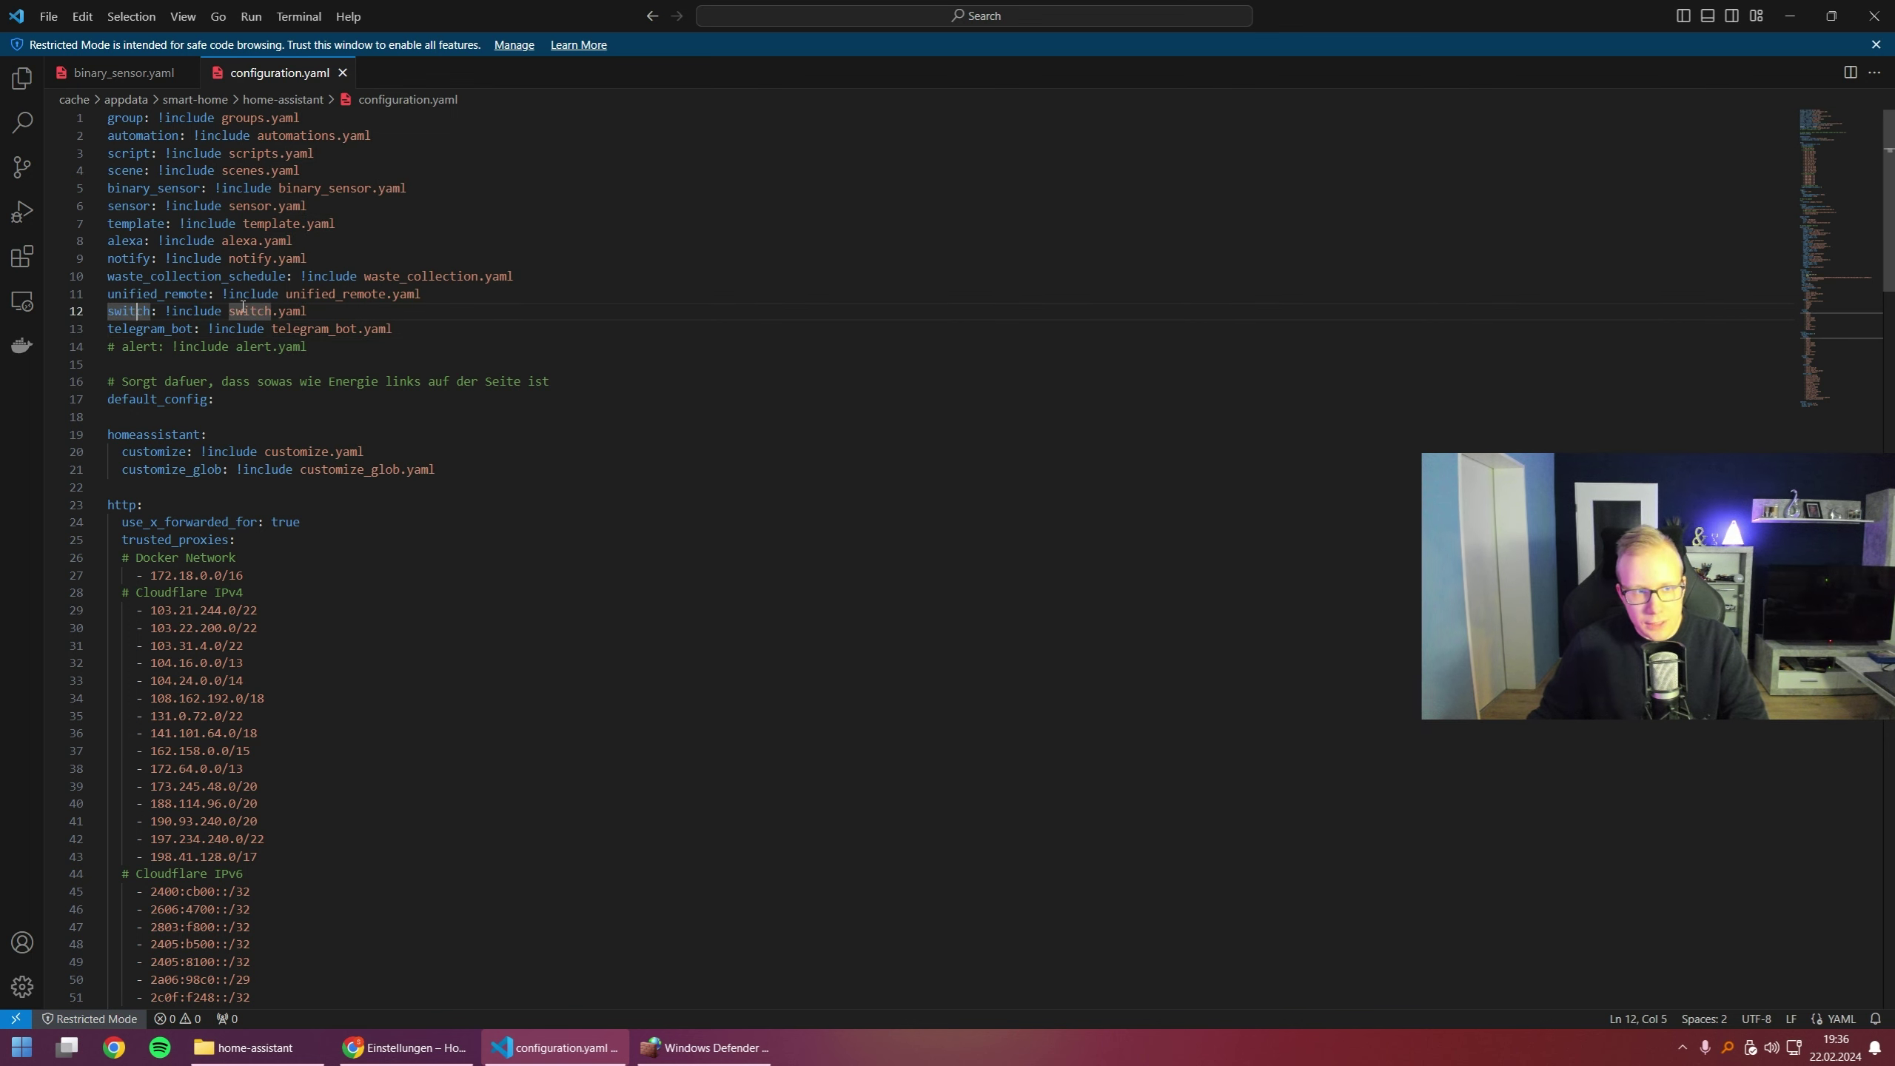
pyautogui.click(331, 258)
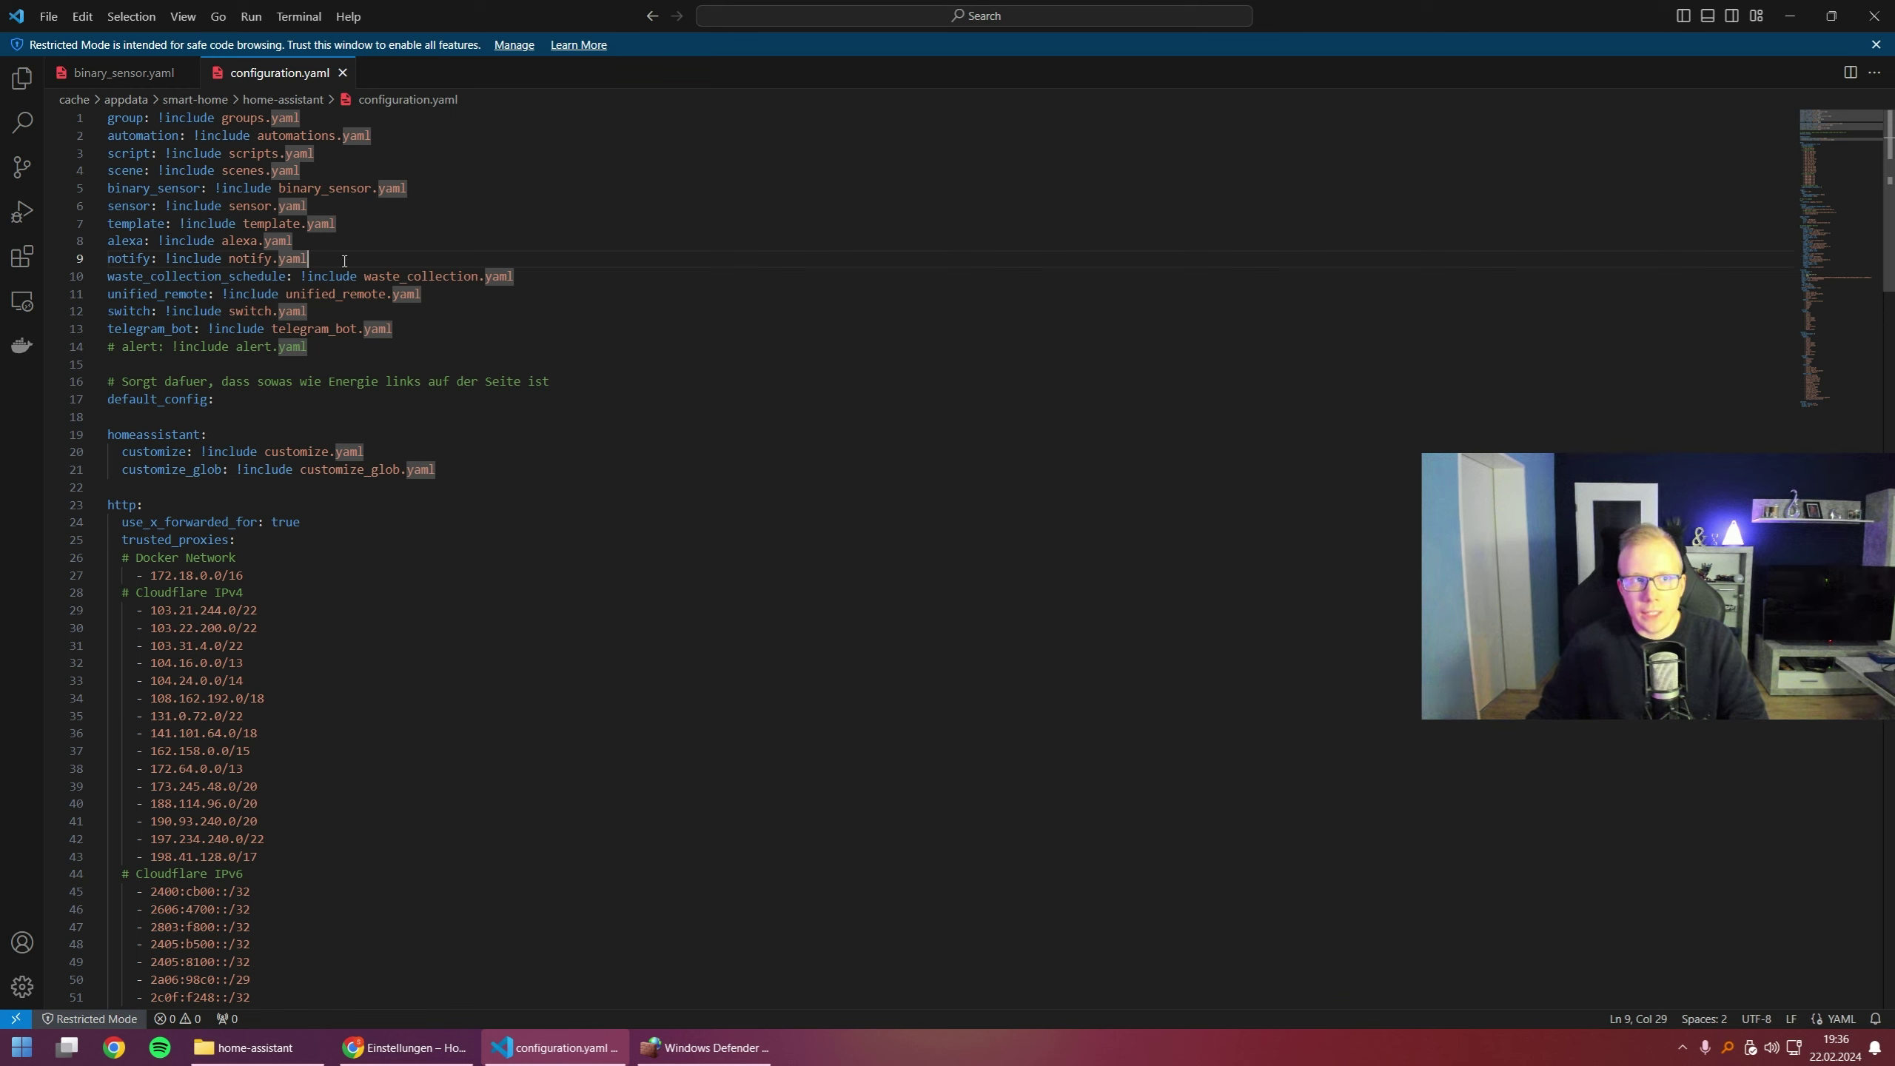
pyautogui.click(125, 77)
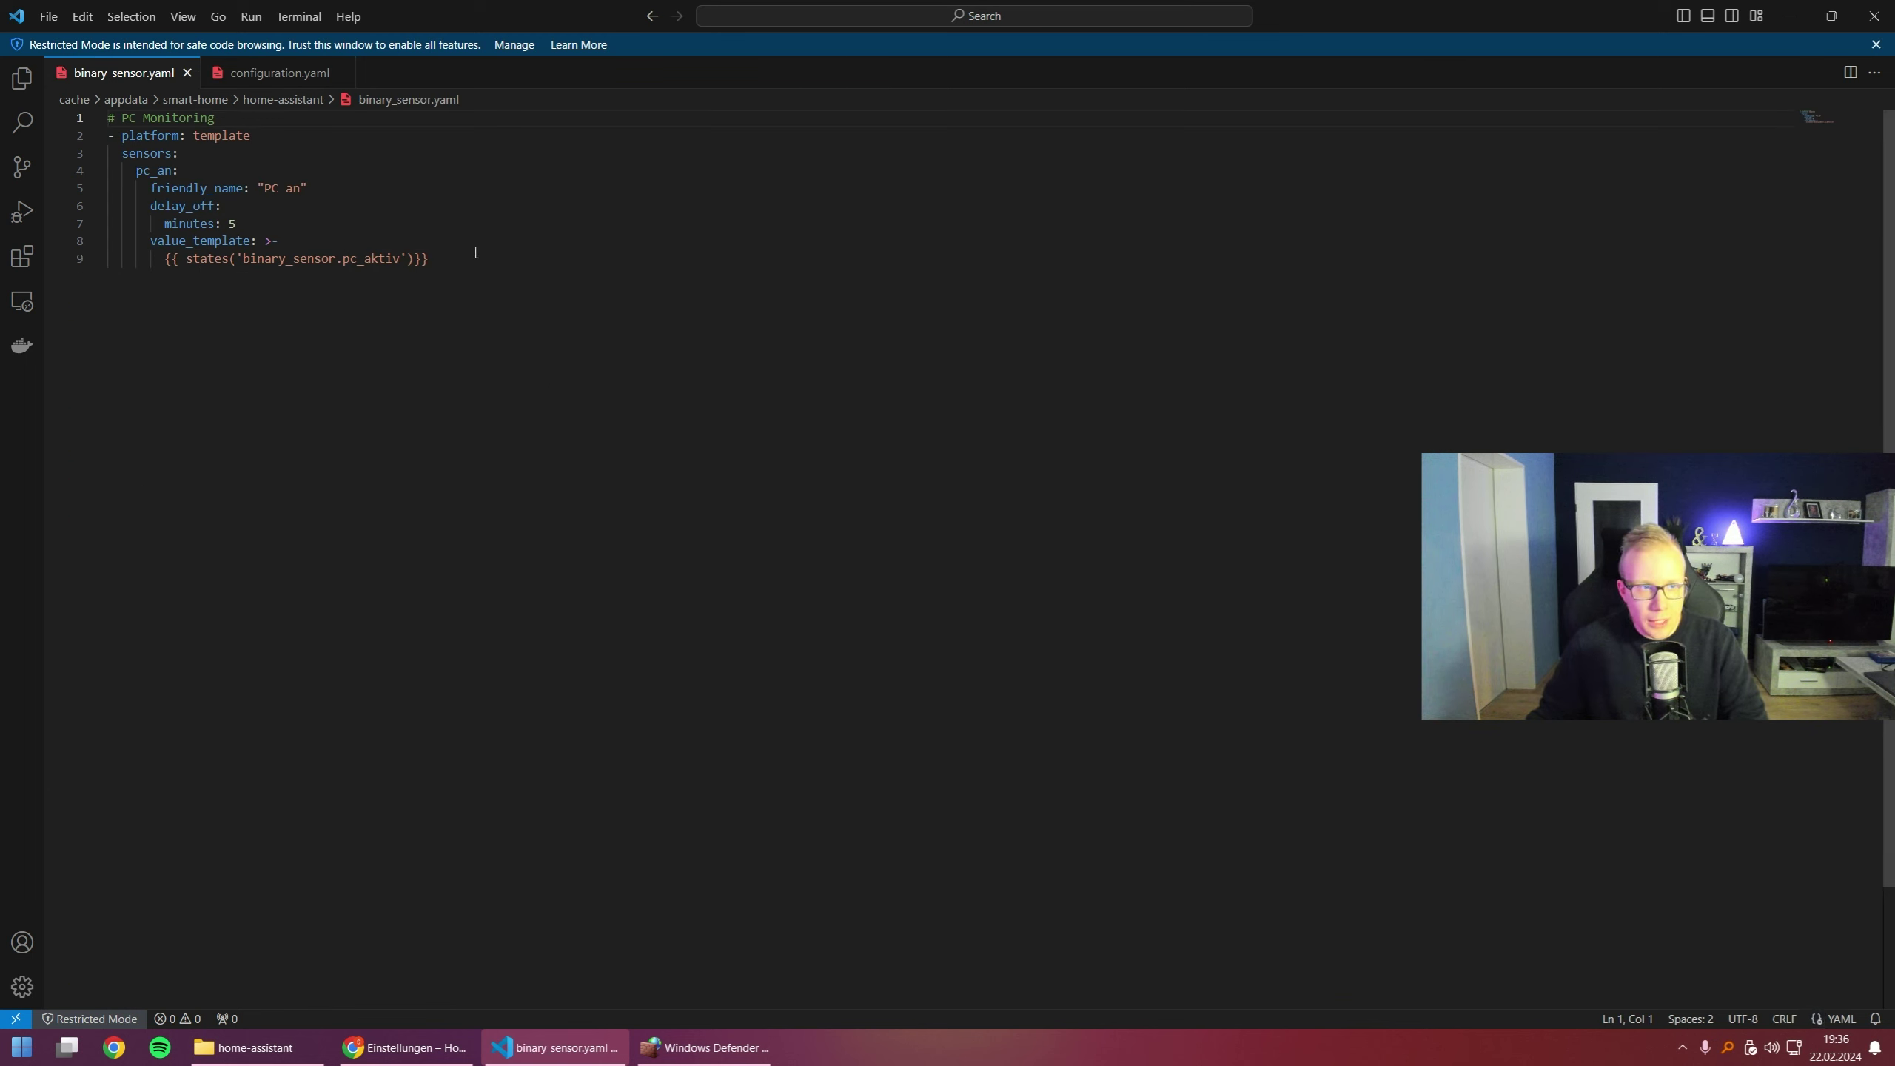
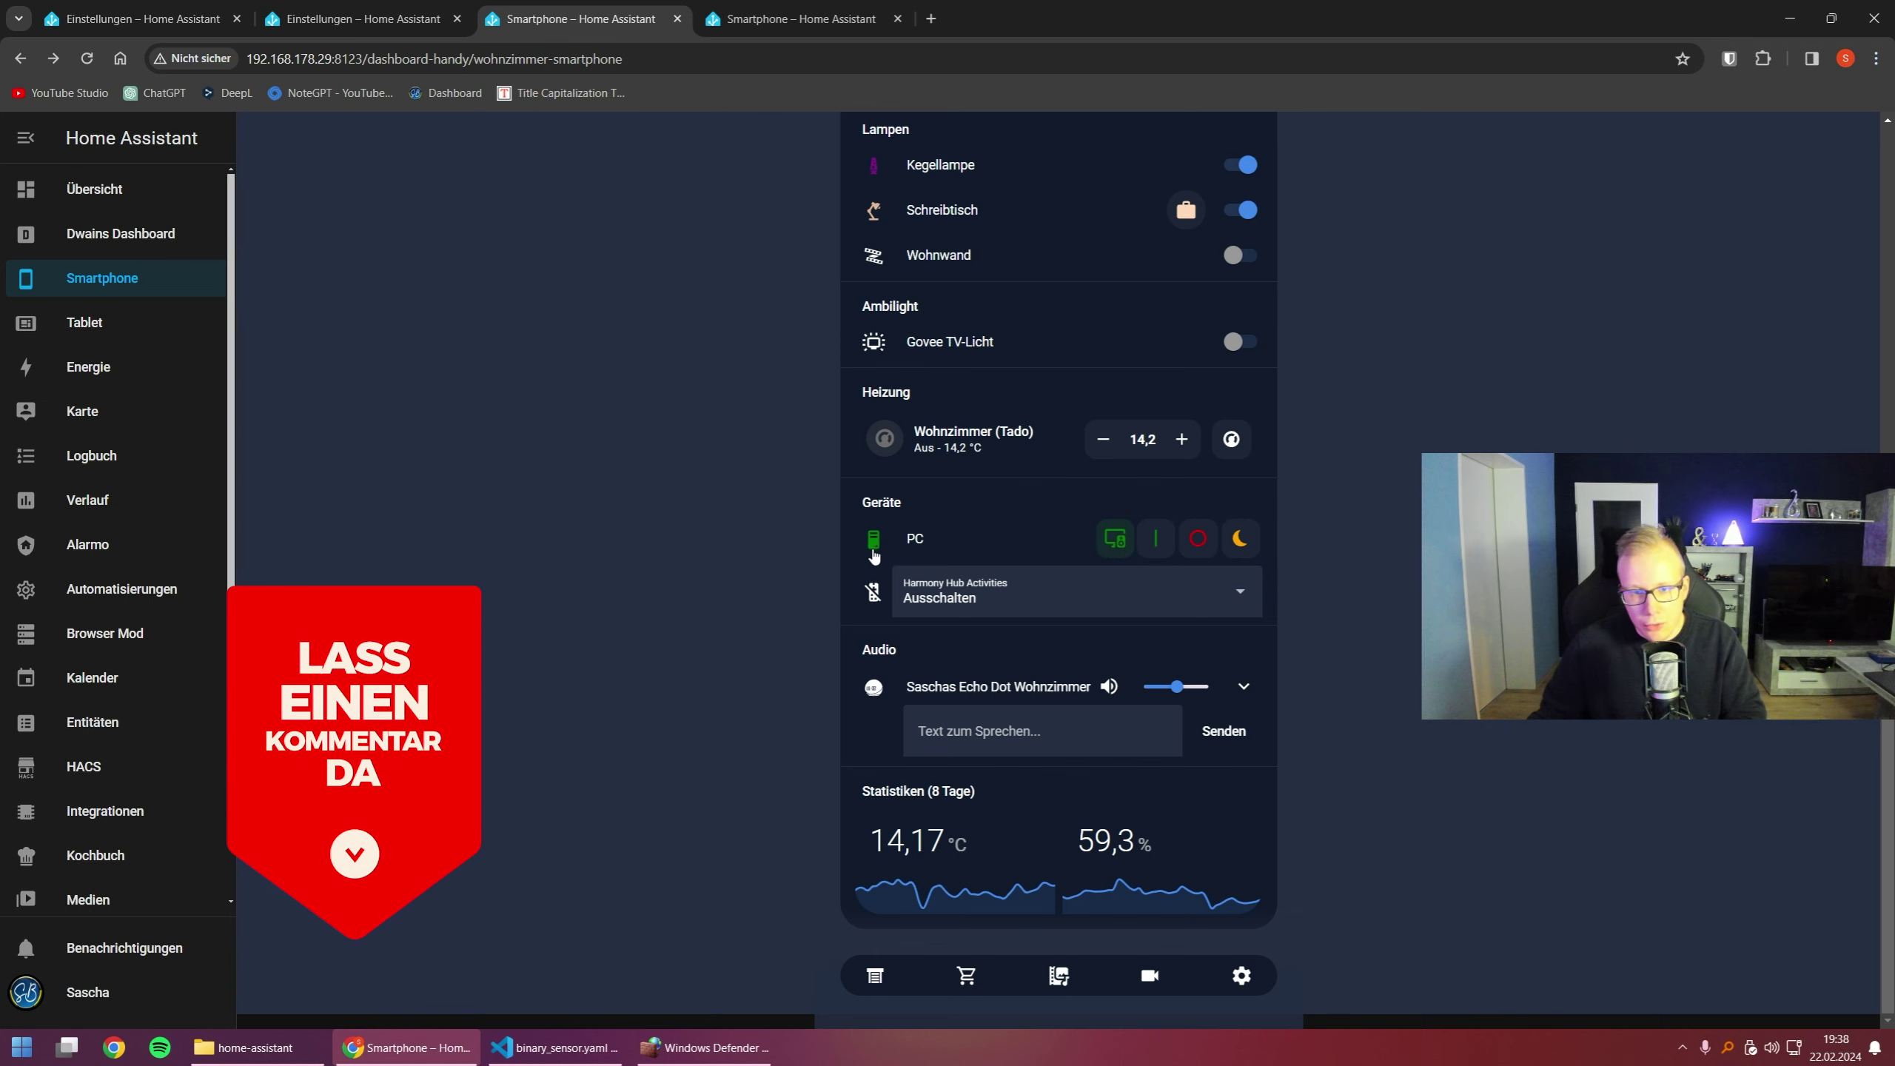
# Review the binary_sensor.pc_an entity, name, icon and card_mod colour style of the PC entry in the Wohnzimmer entities card's YAML.
pyautogui.click(773, 30)
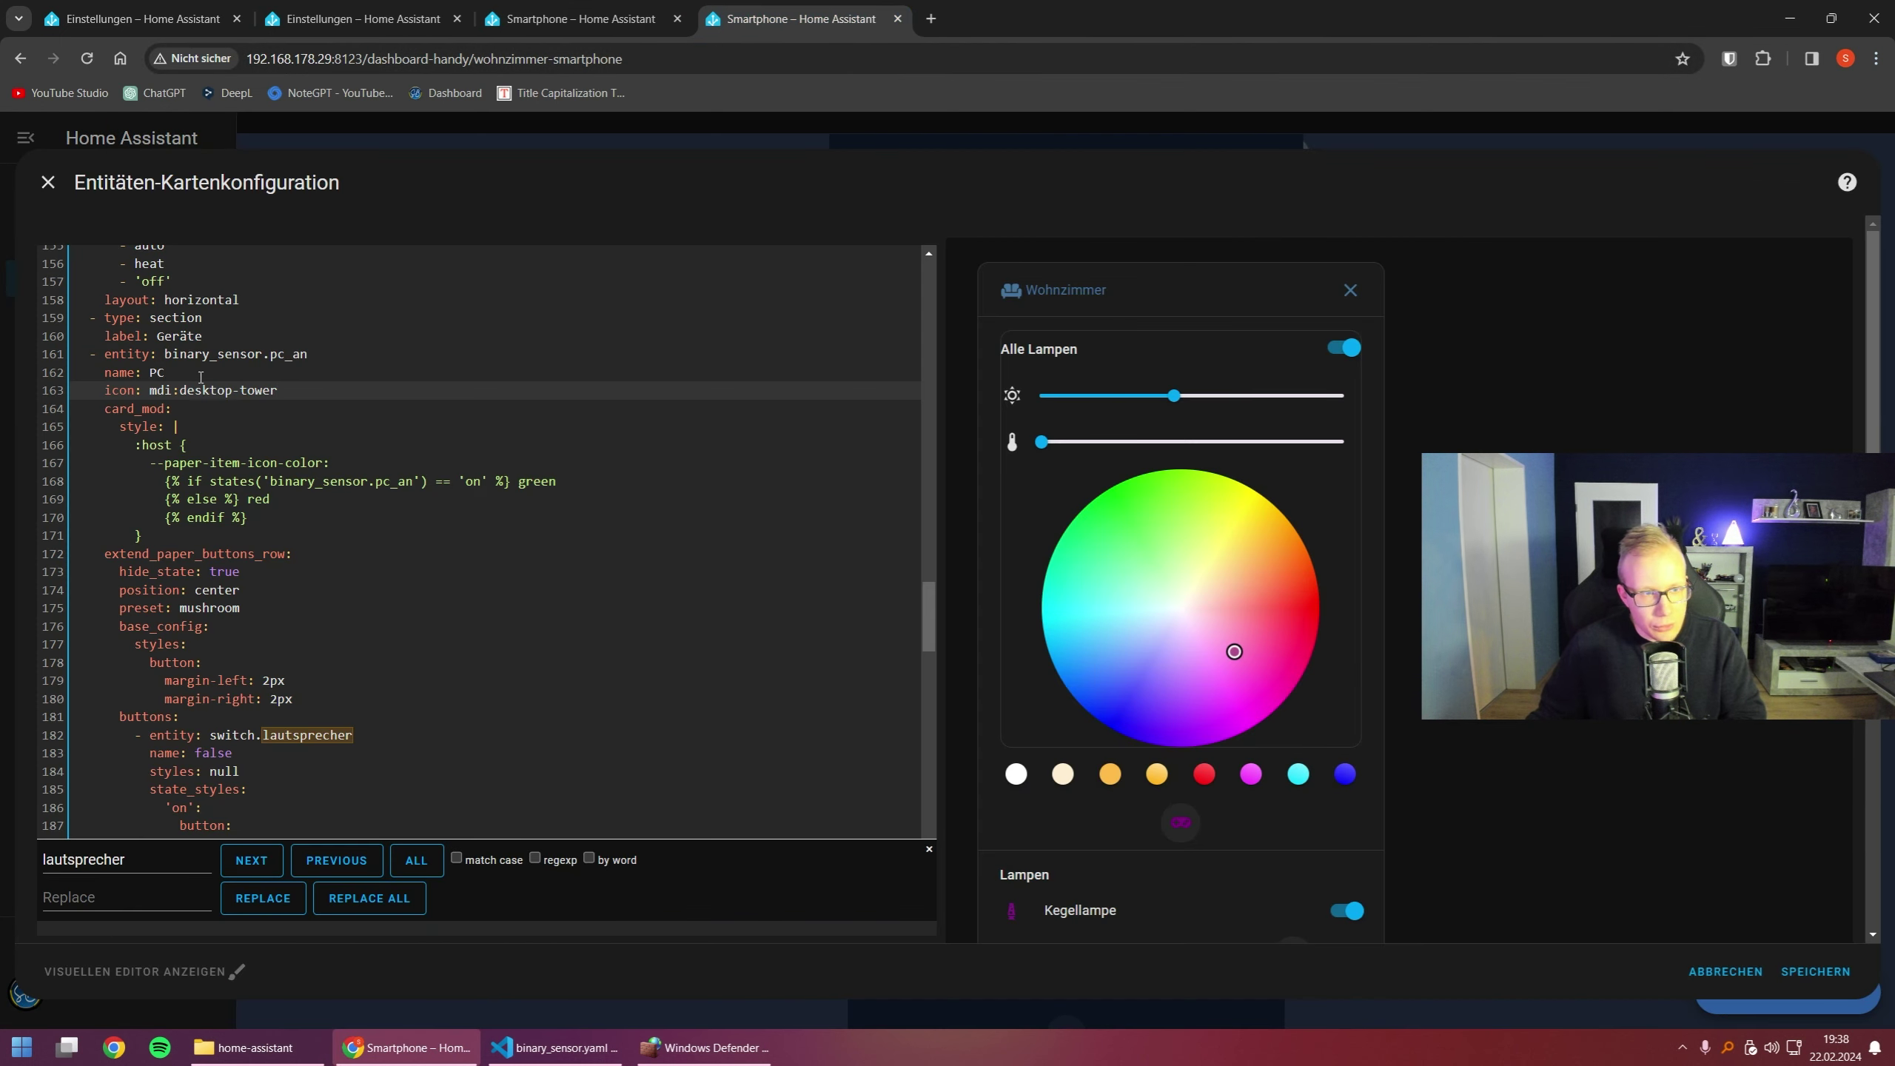
pyautogui.moveTo(105, 357); pyautogui.dragTo(326, 359)
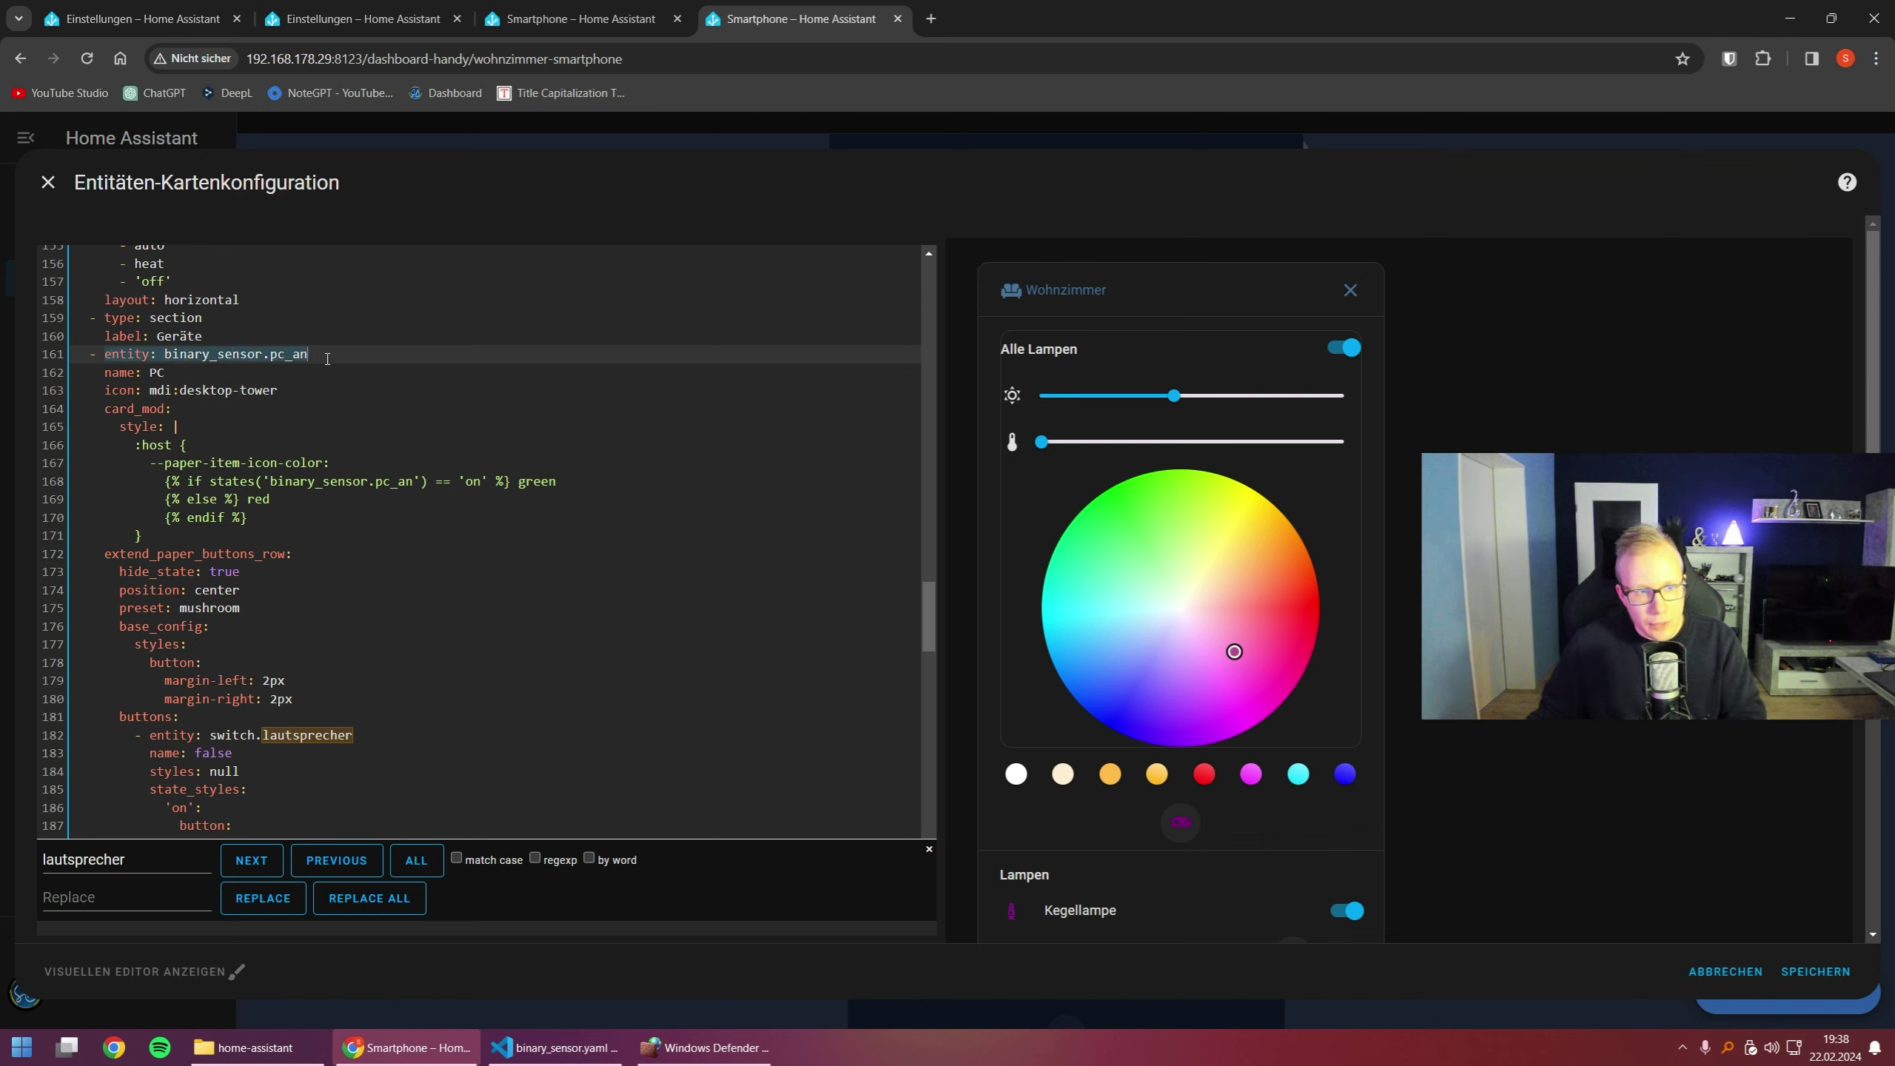
pyautogui.click(306, 377)
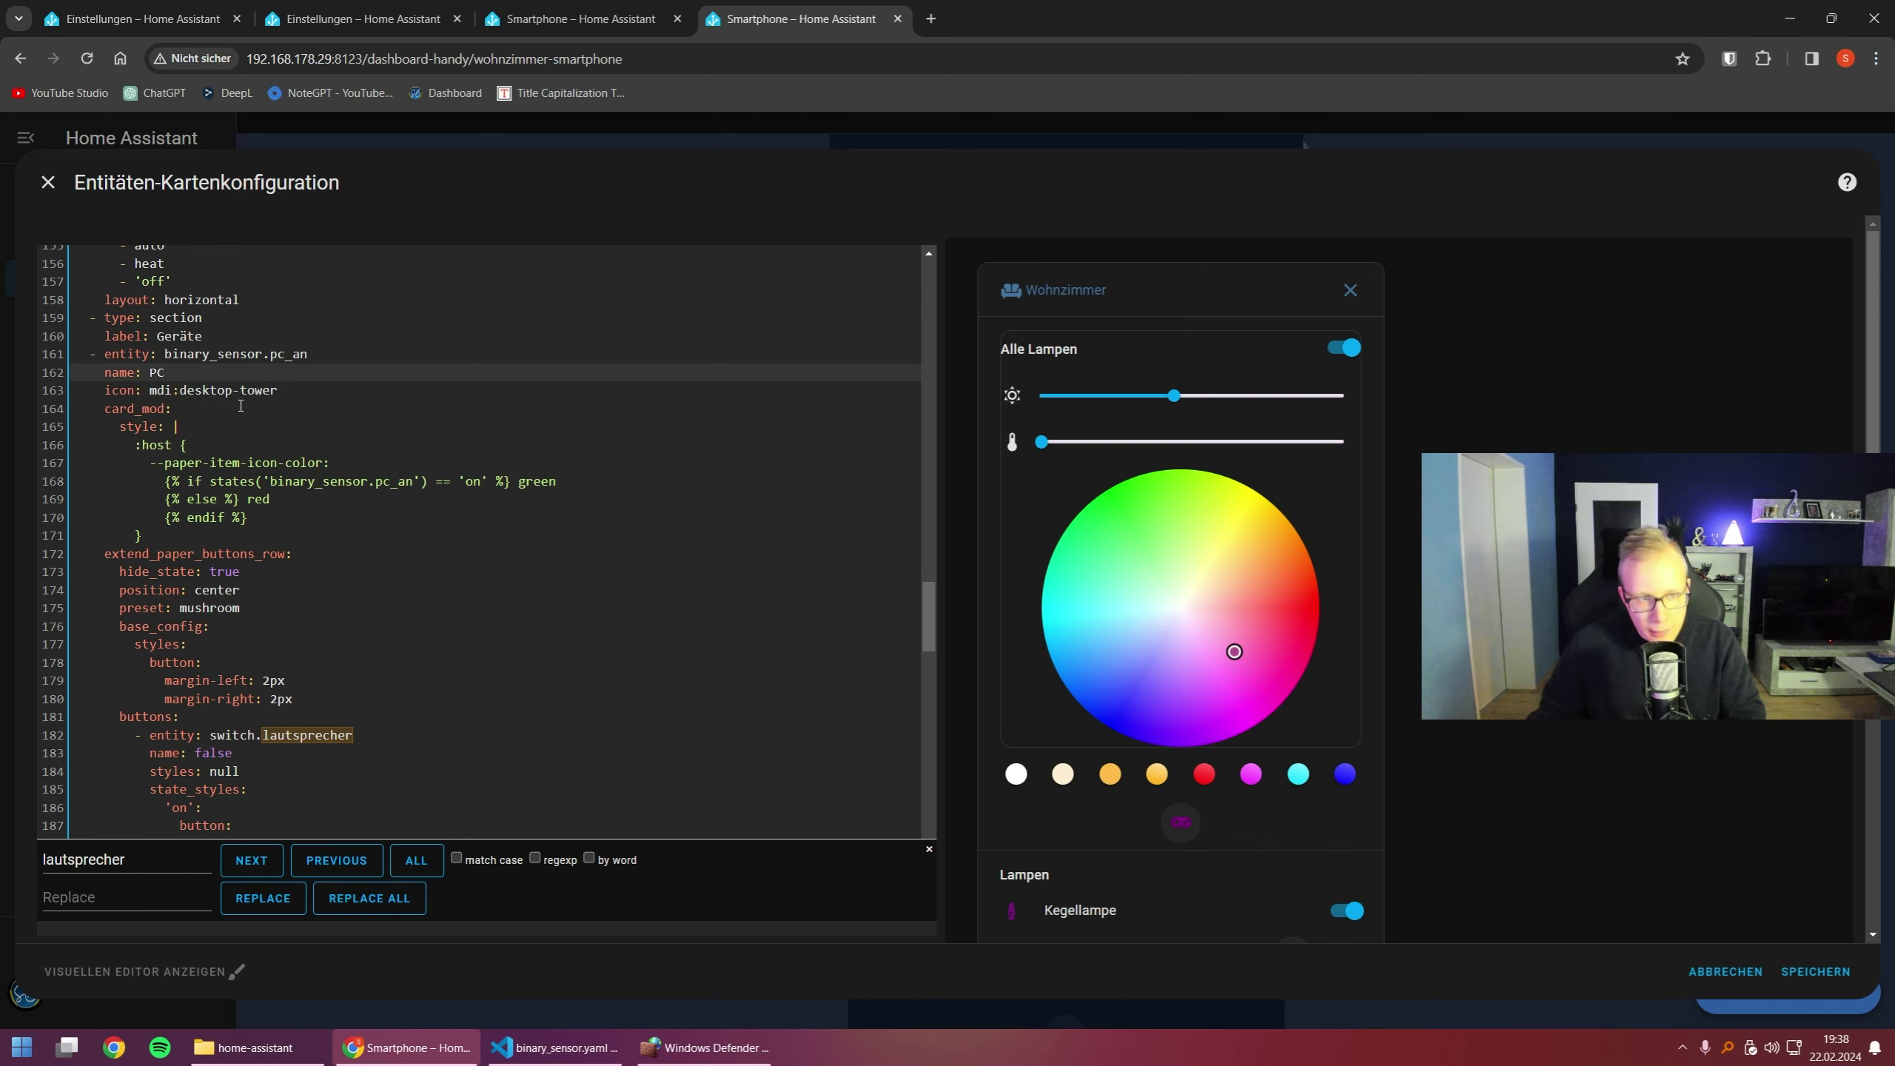
pyautogui.click(179, 431)
pyautogui.press('Up')
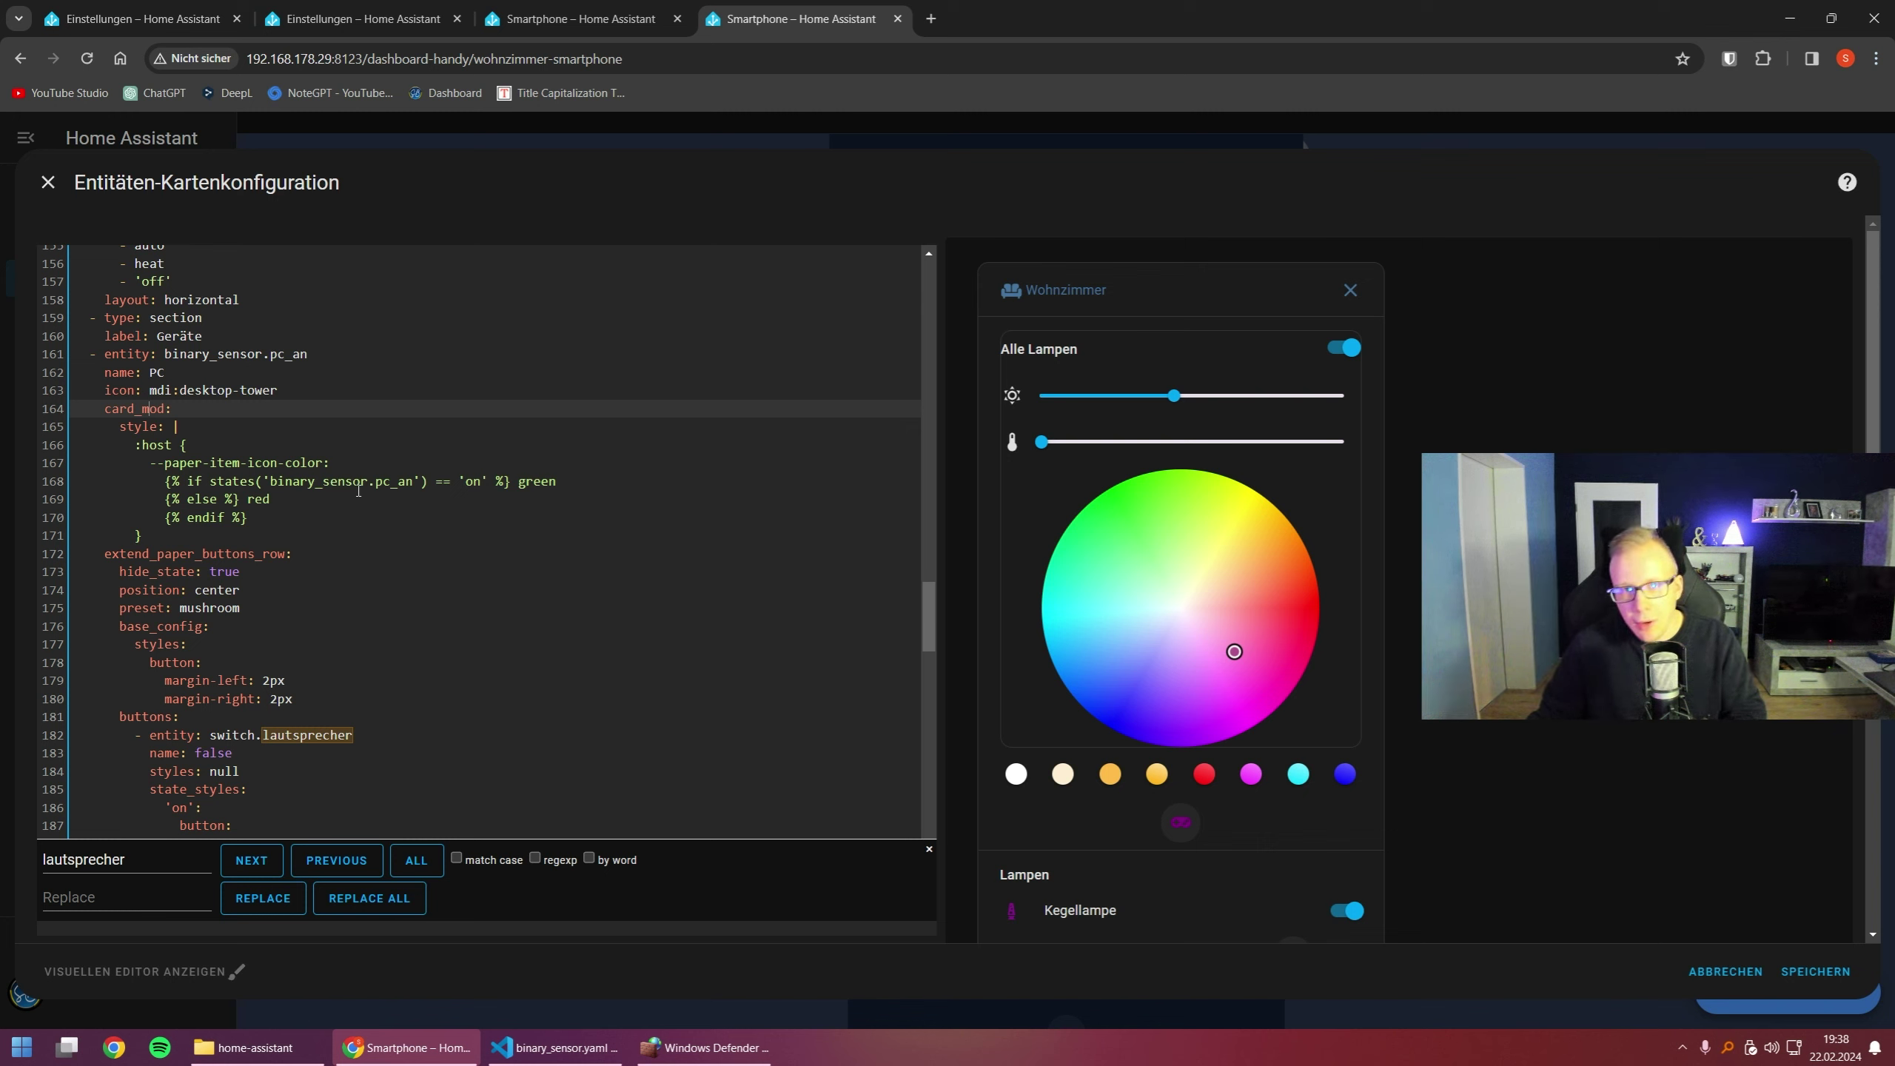
# Inspect both PC an state triggers, An to Aus and Aus to An, in the Monitor - PC an/aus = Lautsprecher an/aus automation.
pyautogui.hotkey('ctrl', '2')
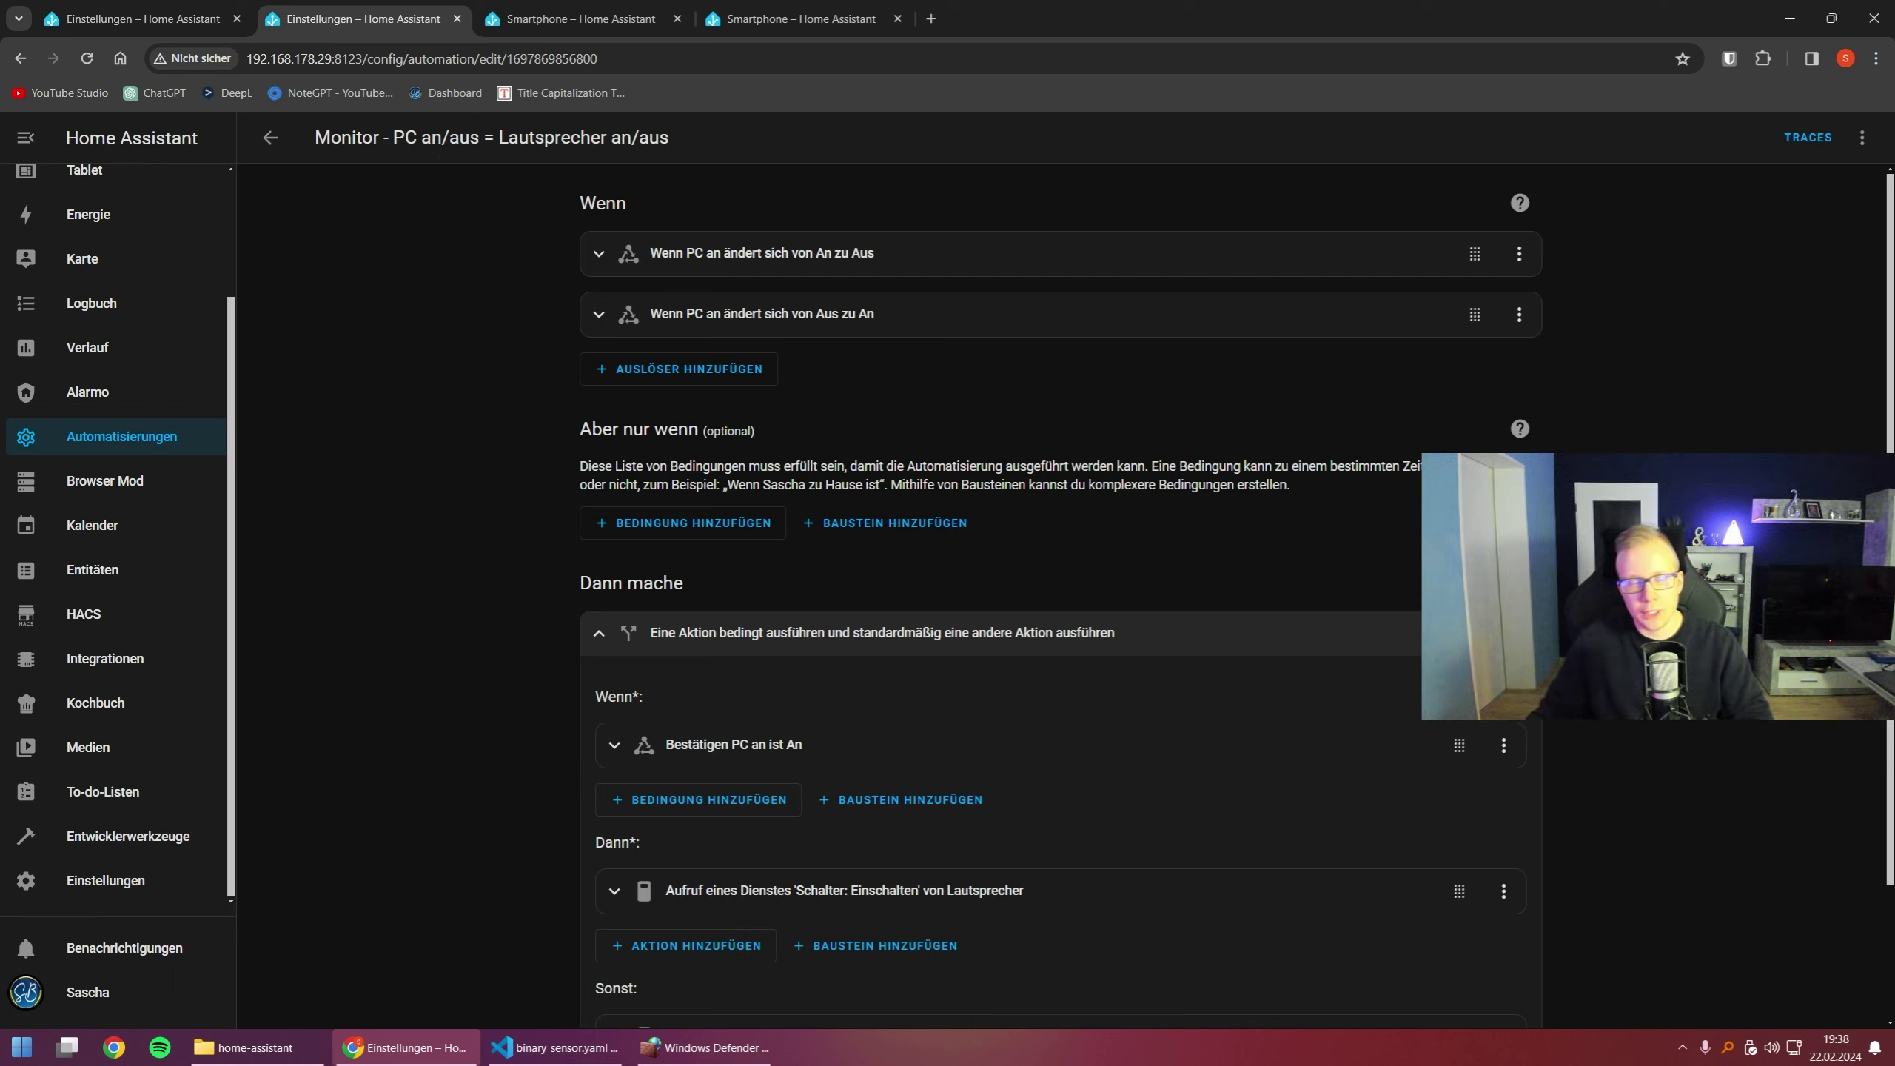
pyautogui.click(948, 265)
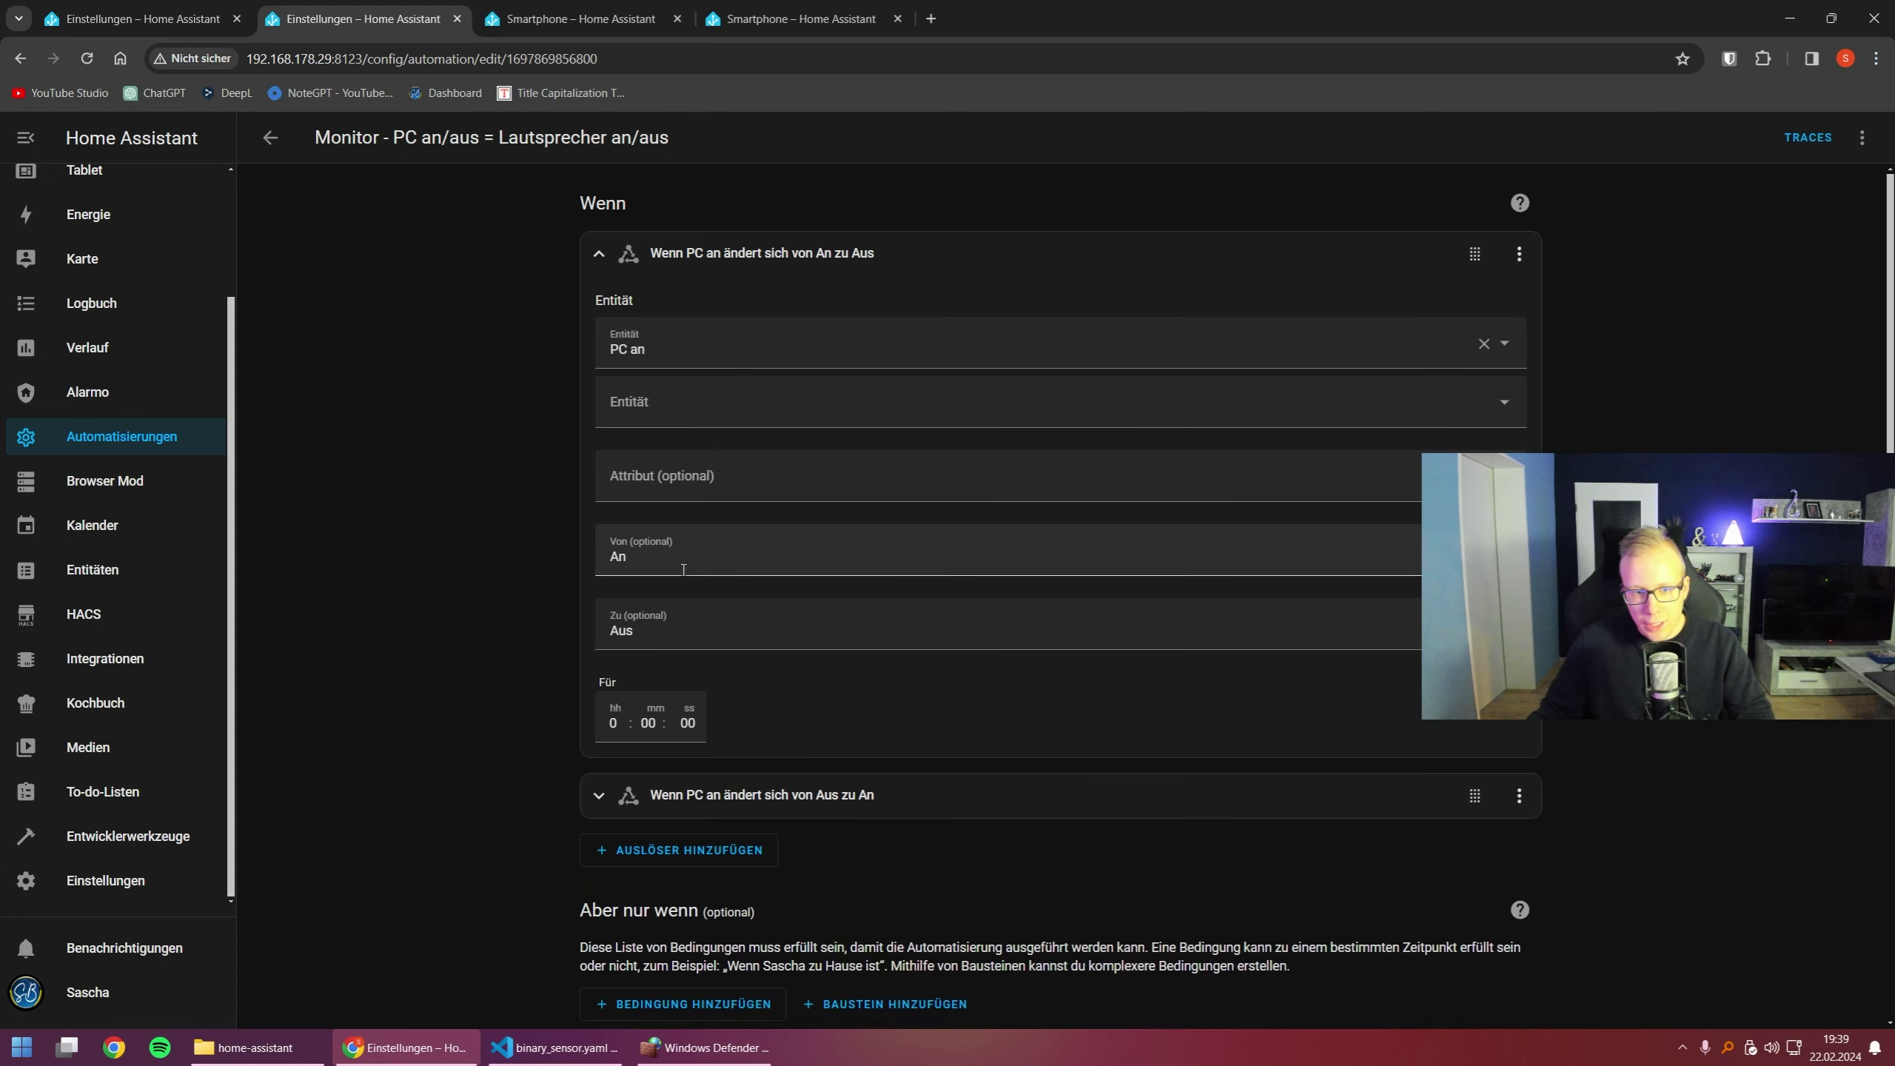
pyautogui.click(618, 556)
pyautogui.click(620, 649)
pyautogui.click(798, 252)
pyautogui.click(812, 323)
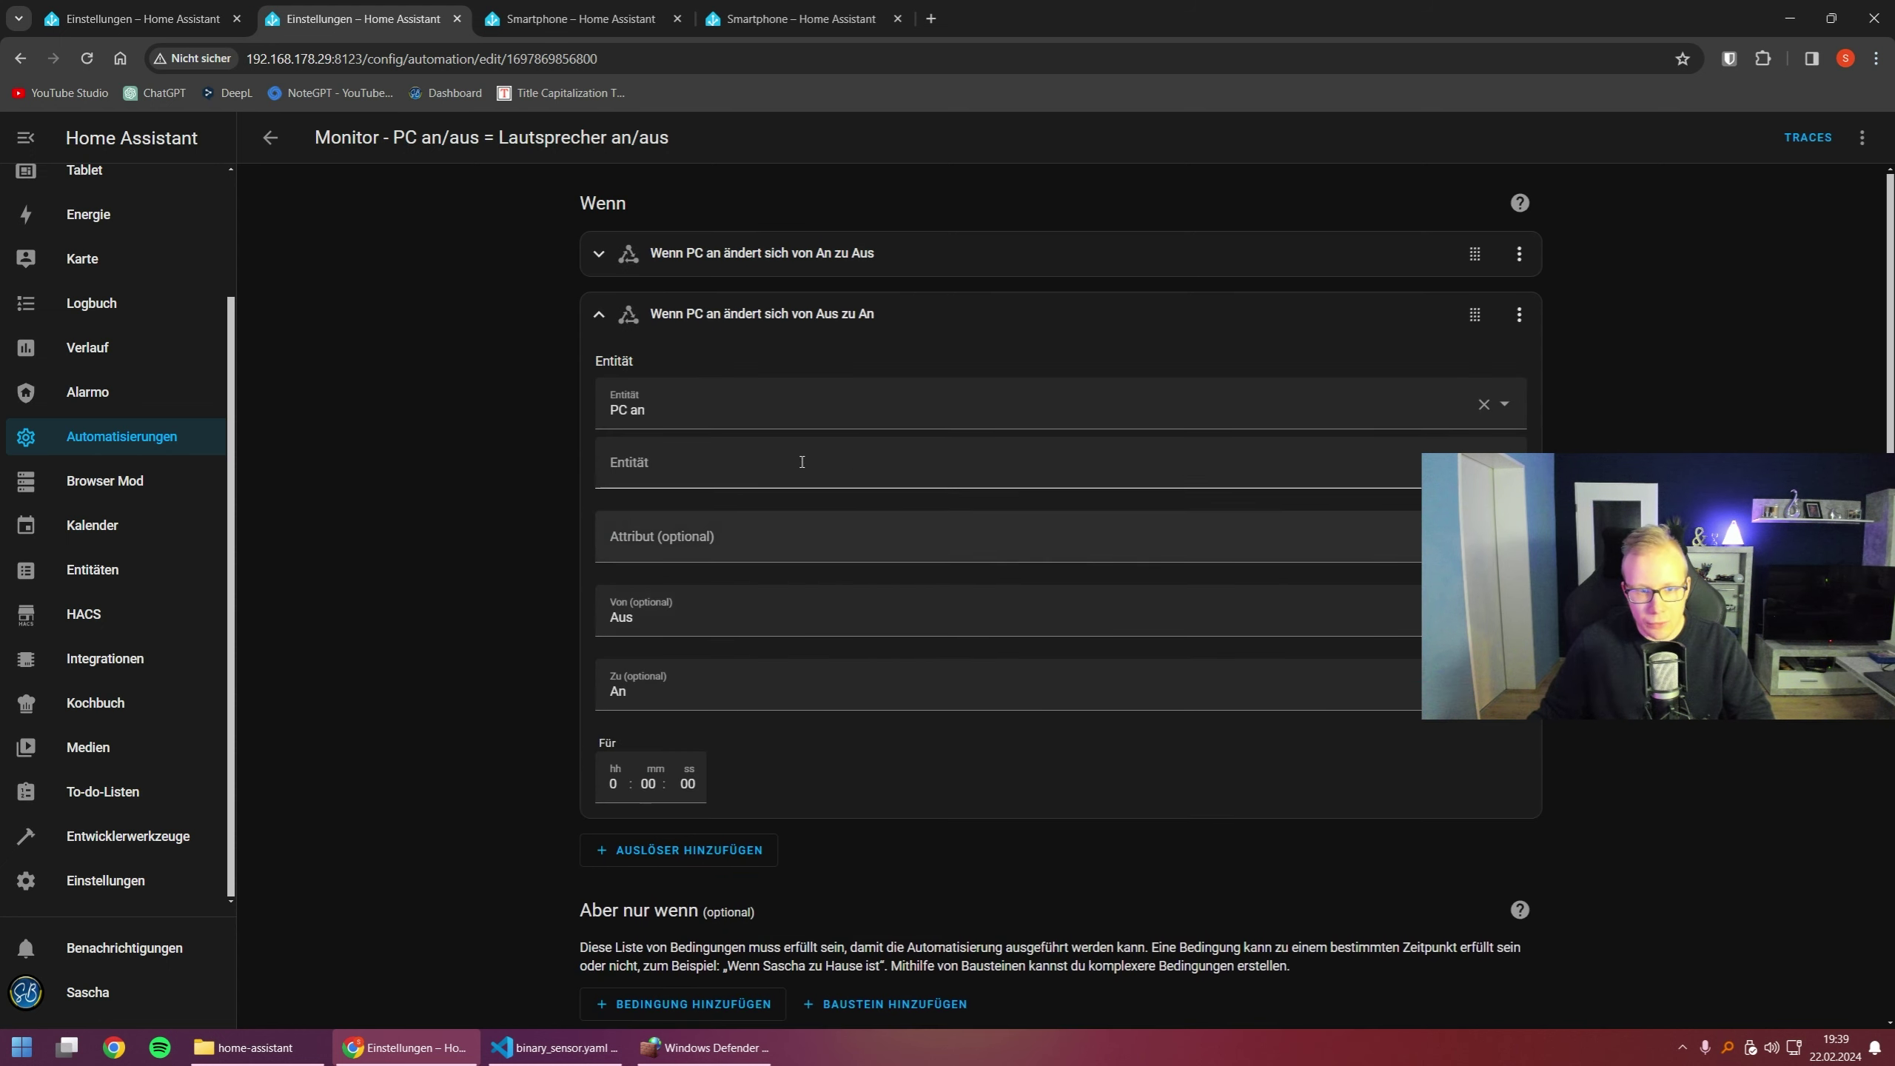
pyautogui.click(757, 327)
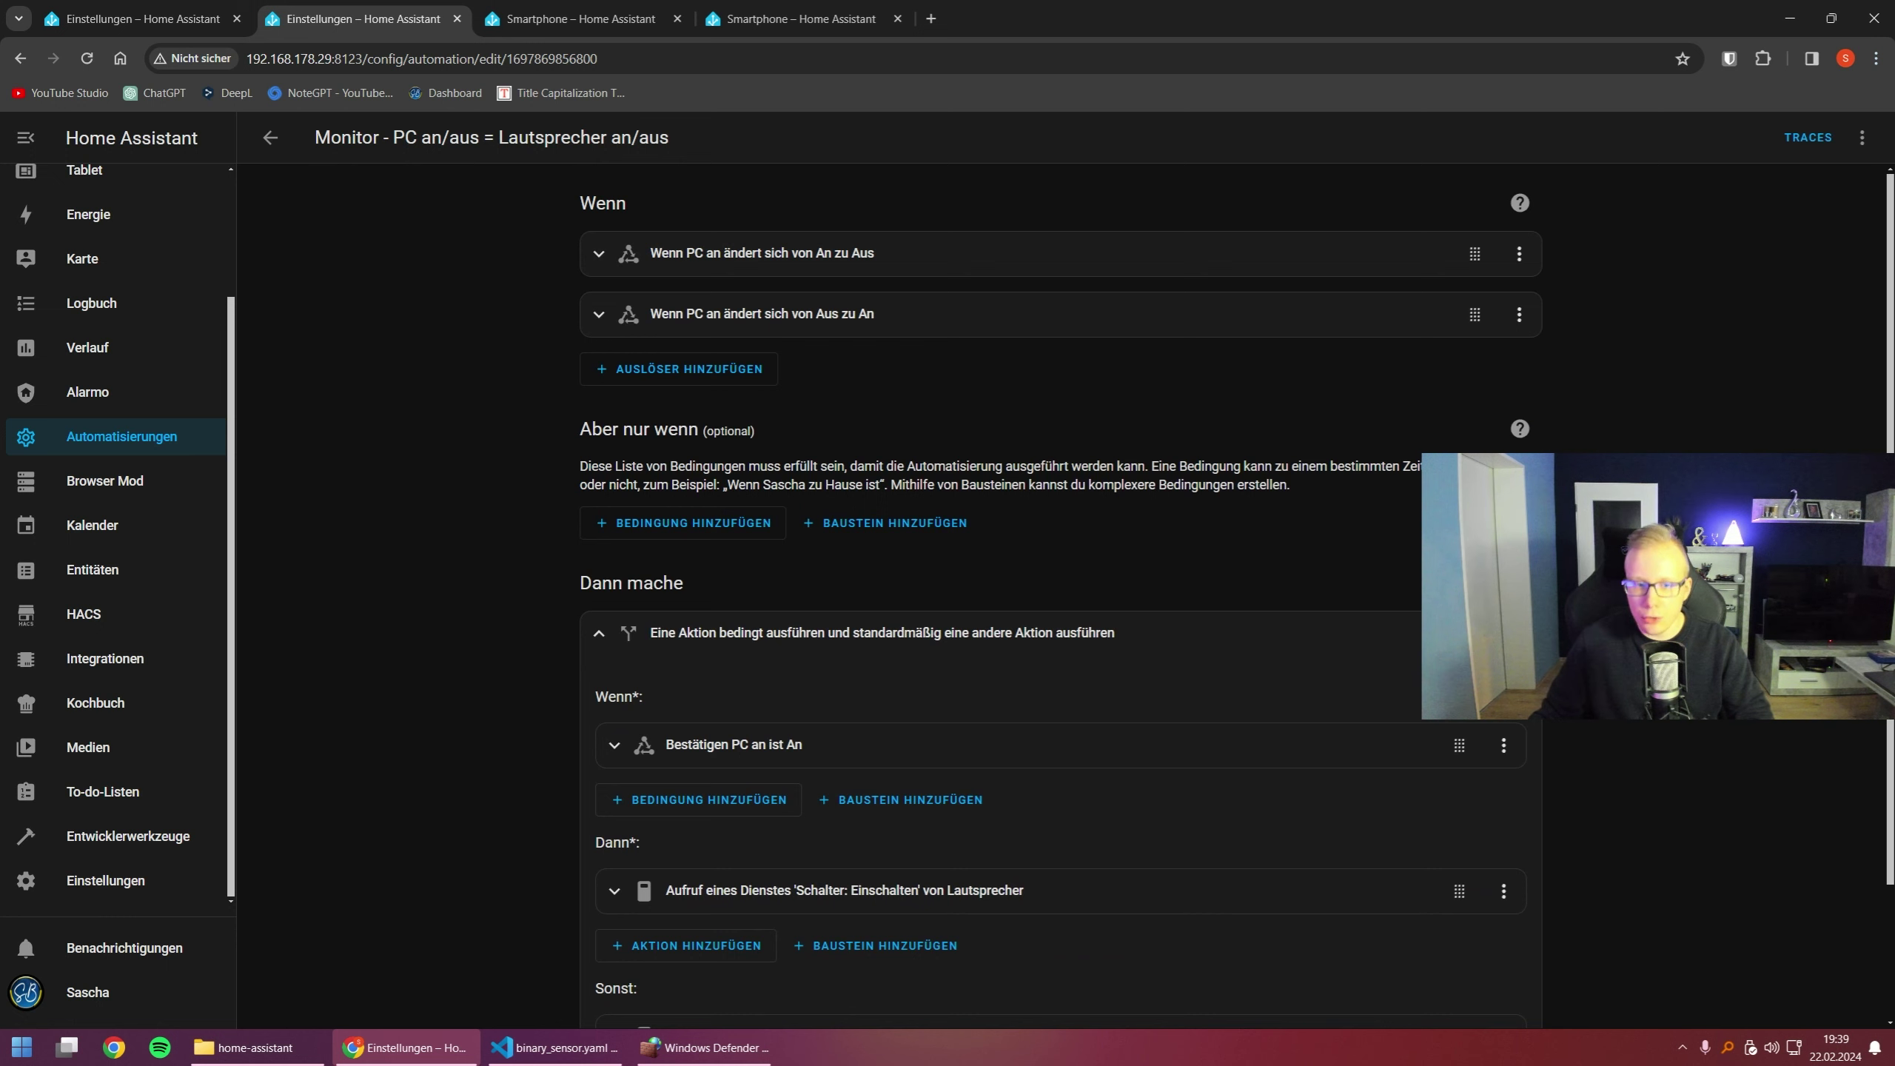
# Examine the automation's PC an ist An condition and the Schalter: Einschalten action targeting Lautsprecher.
pyautogui.scroll(-2, 1059, 597)
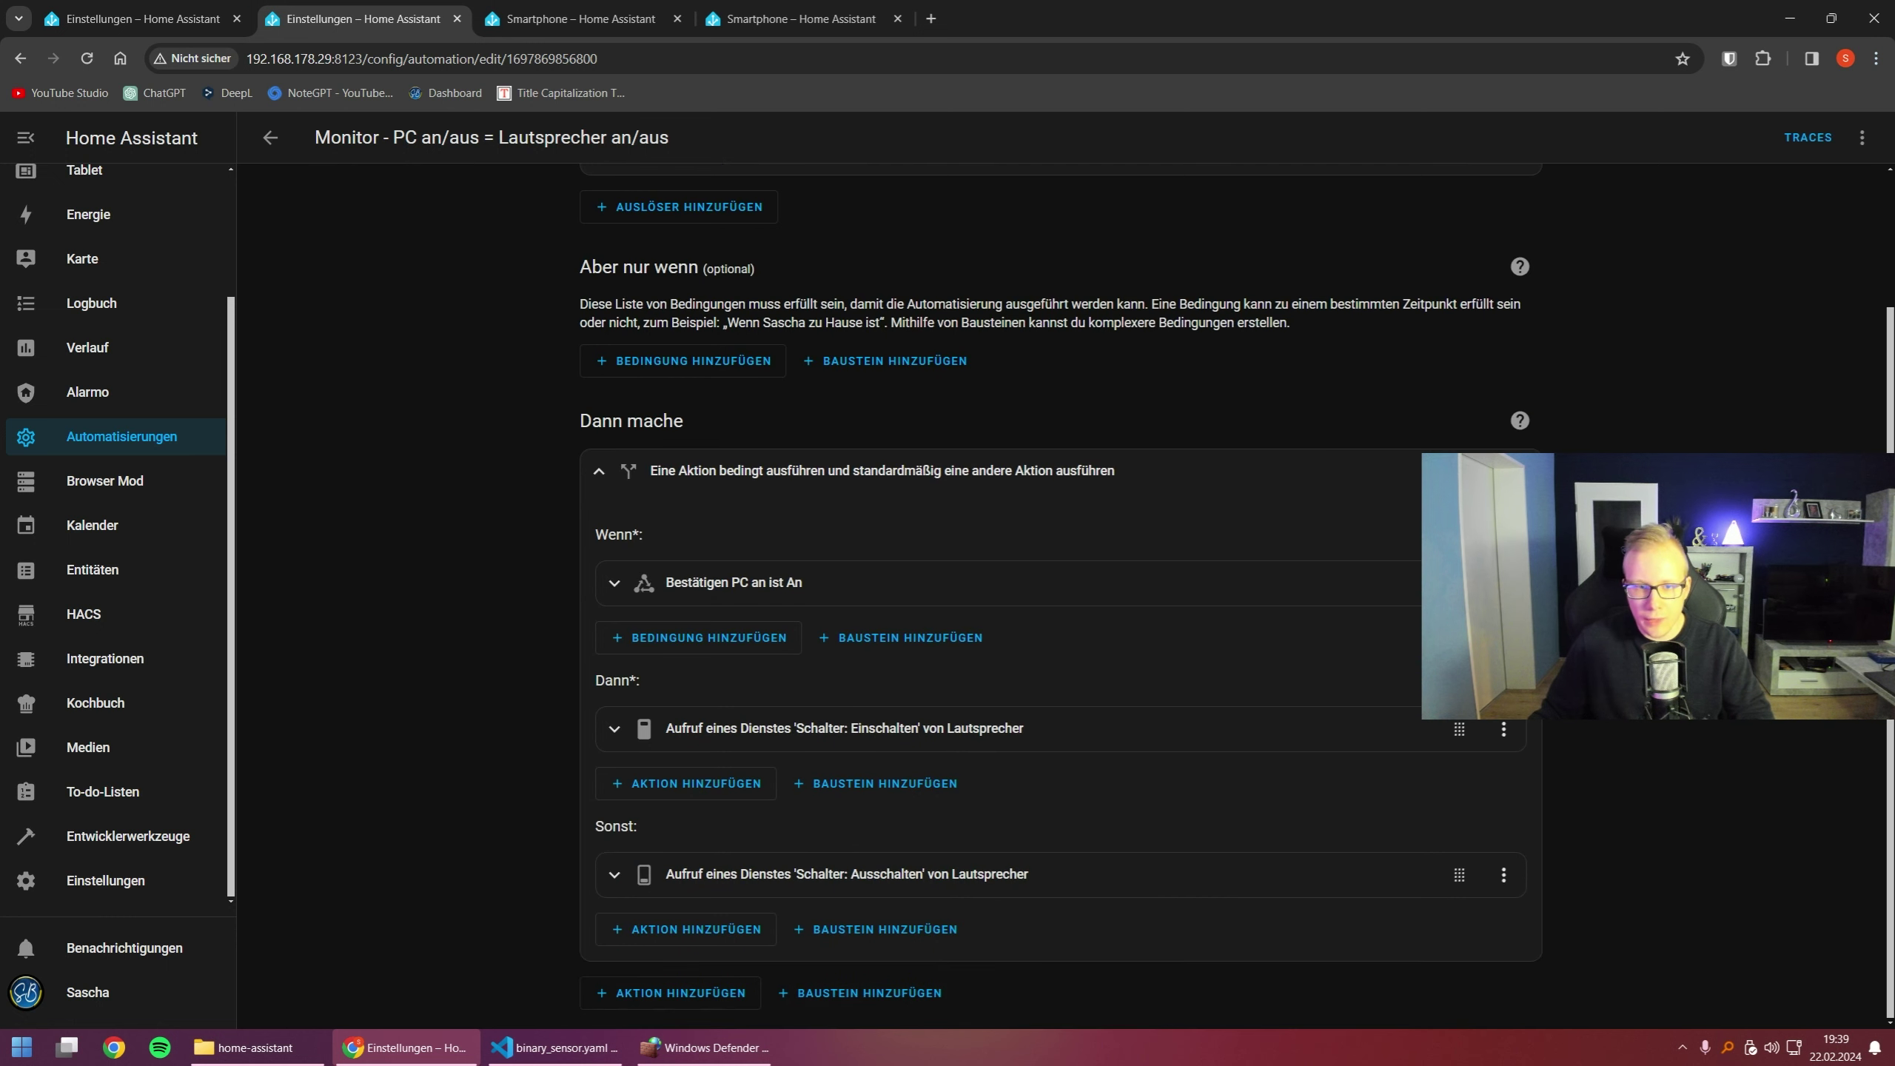
pyautogui.click(821, 588)
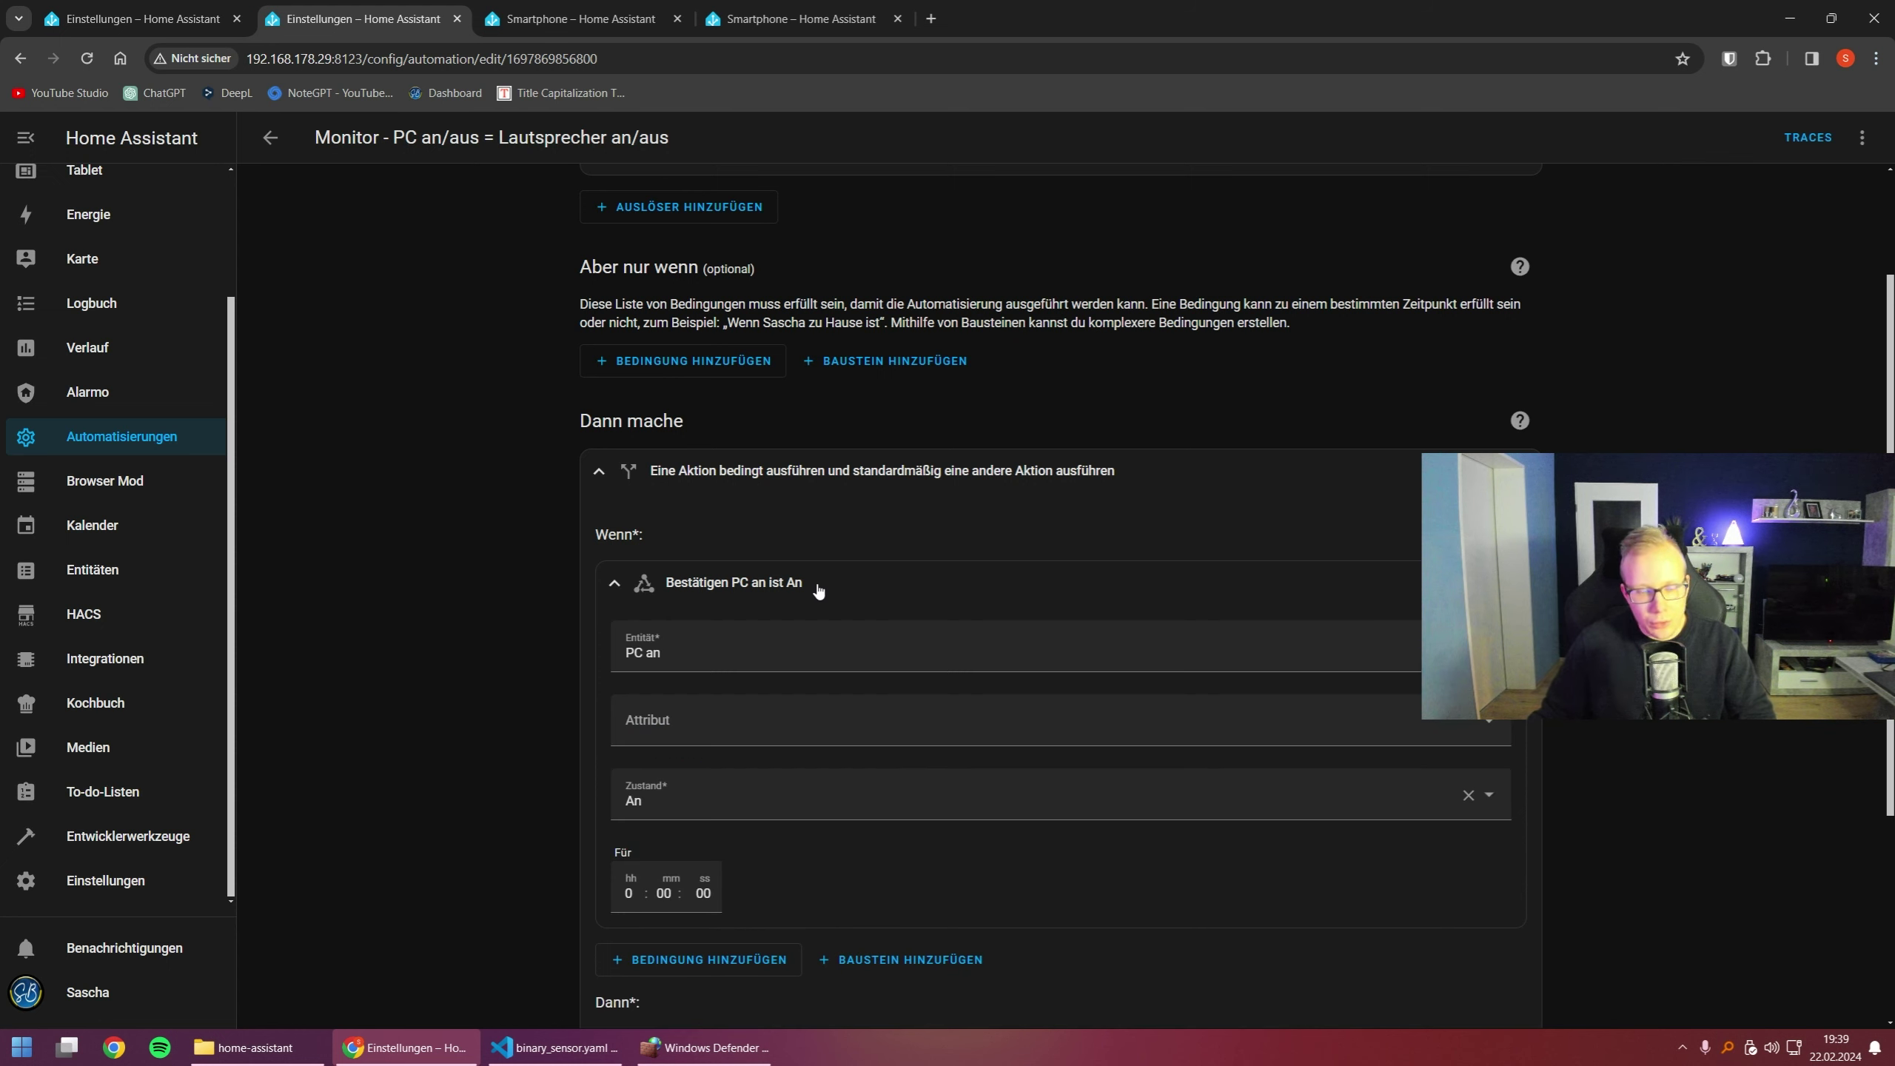
pyautogui.click(755, 585)
pyautogui.click(753, 724)
pyautogui.scroll(-3, 1066, 725)
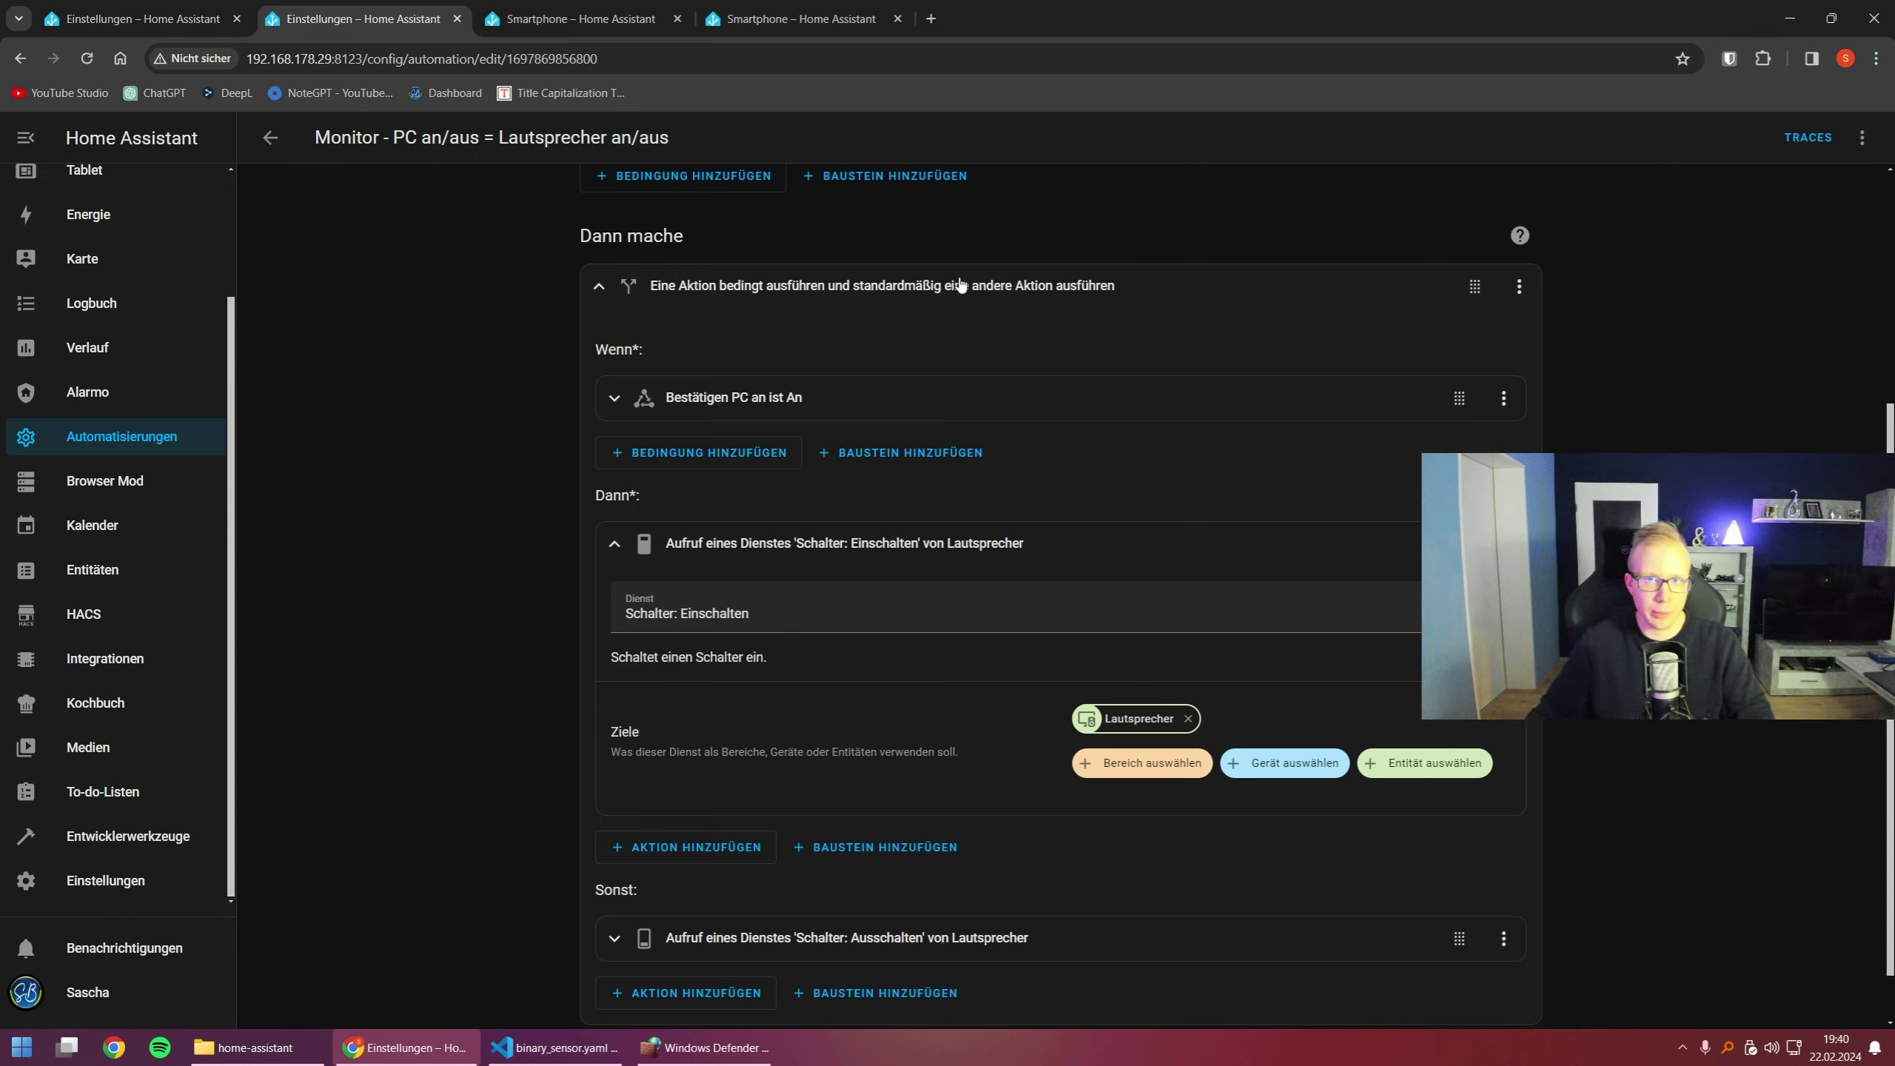
pyautogui.click(801, 543)
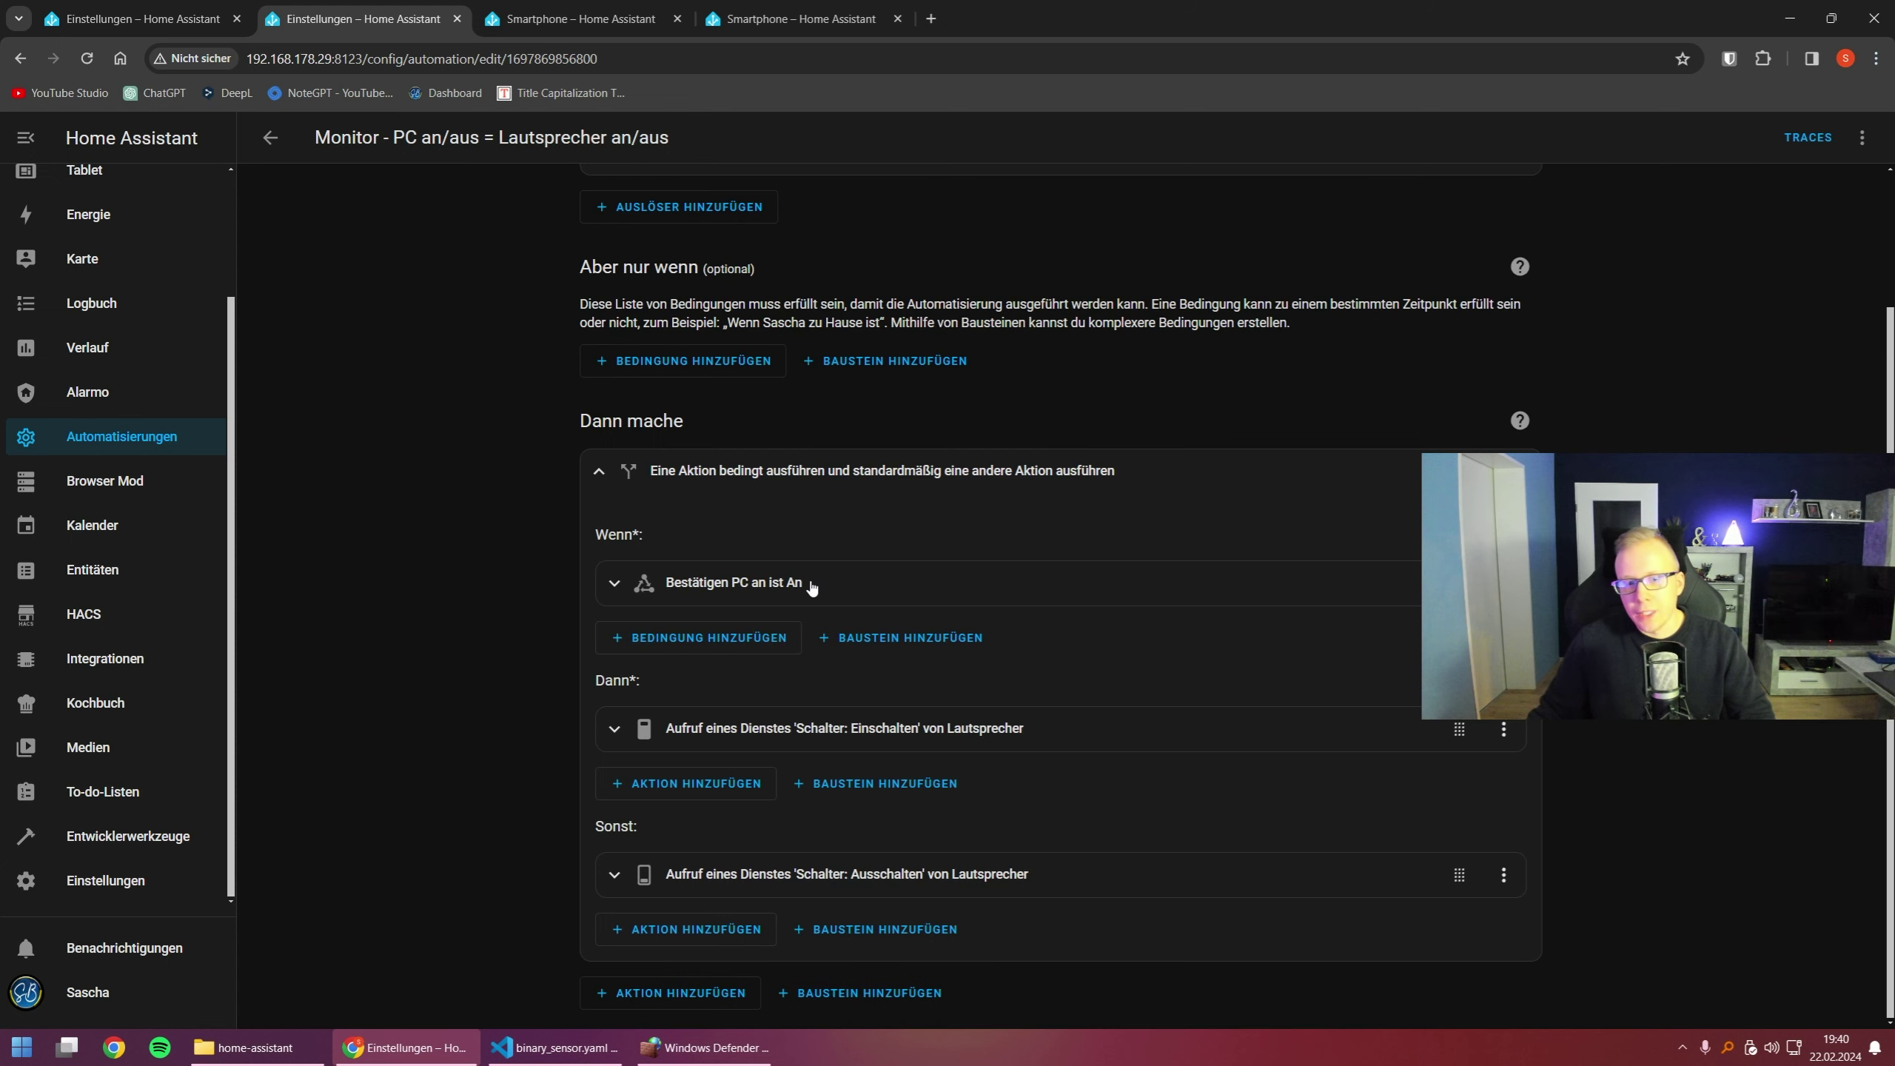
# Recheck the PC an condition and inspect the Sonst action switching off Lautsprecher, ending on the Smartphone dashboard.
pyautogui.click(810, 590)
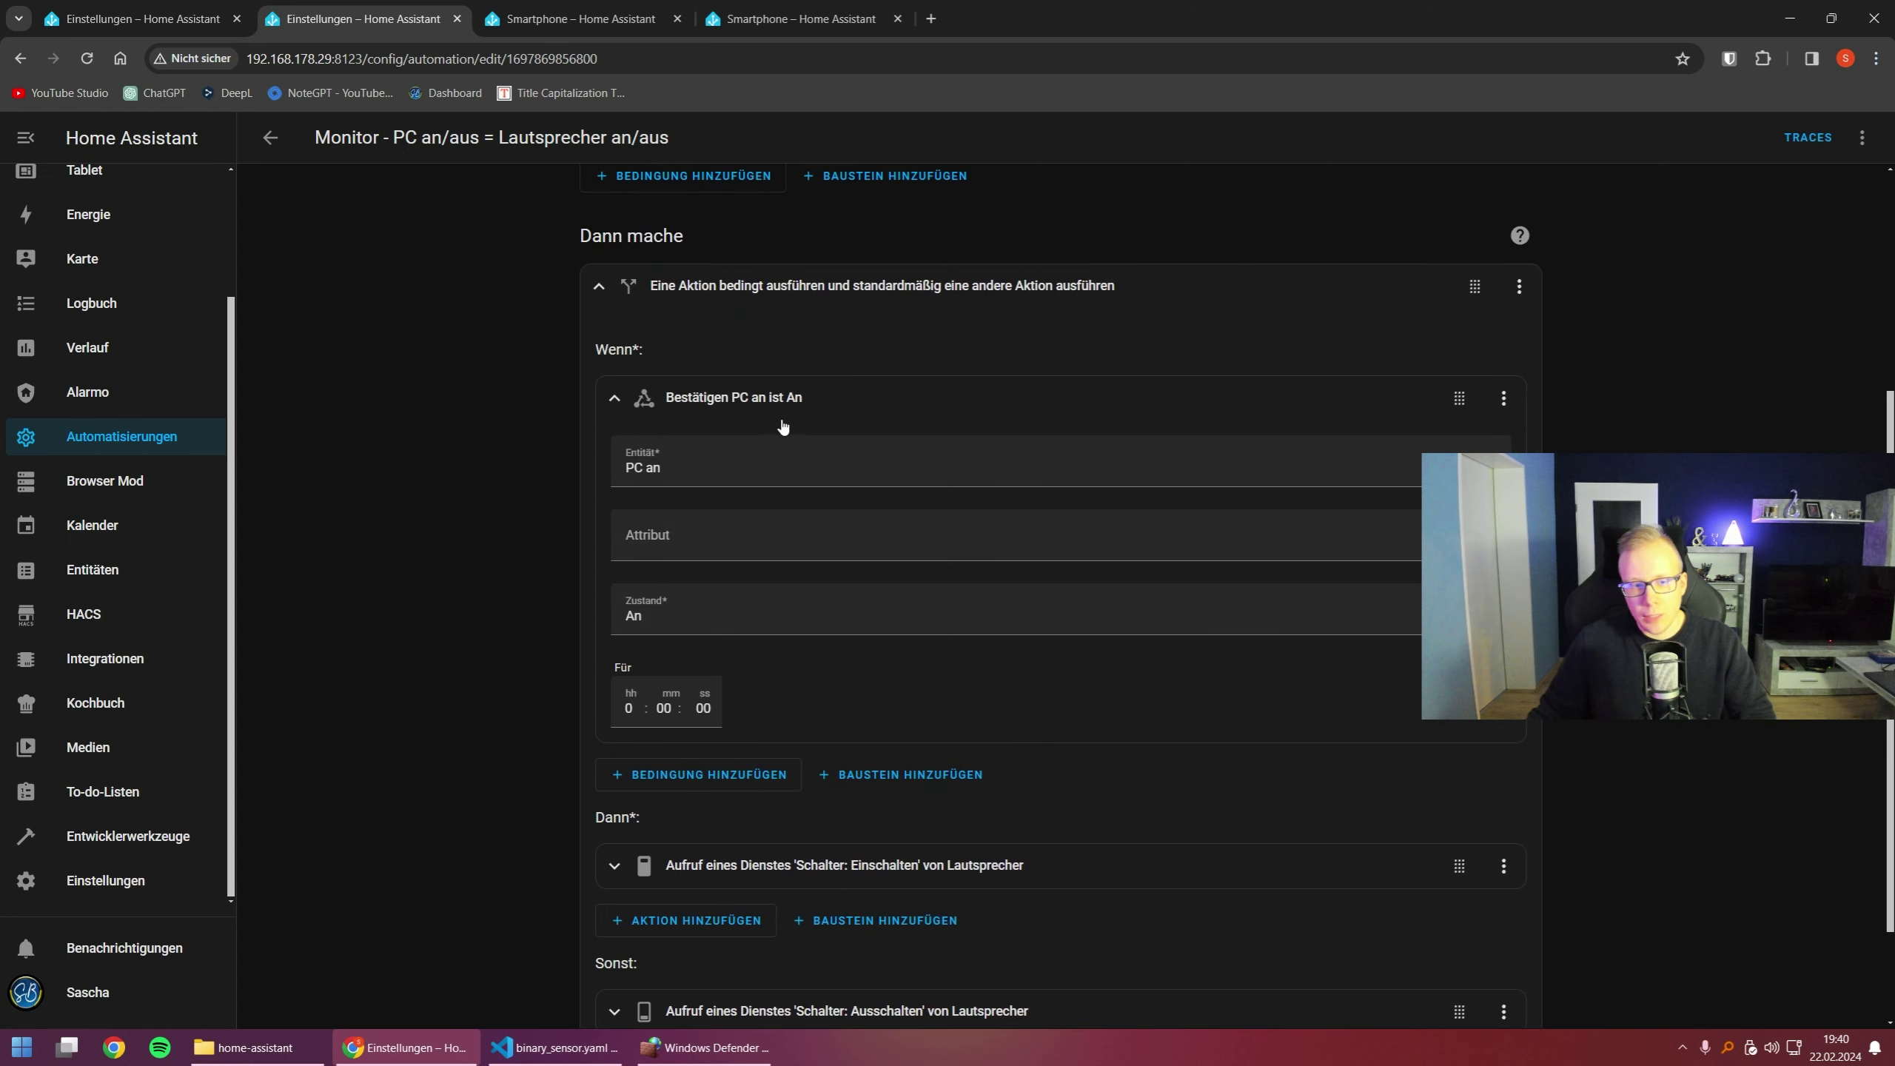
pyautogui.click(780, 397)
pyautogui.click(859, 875)
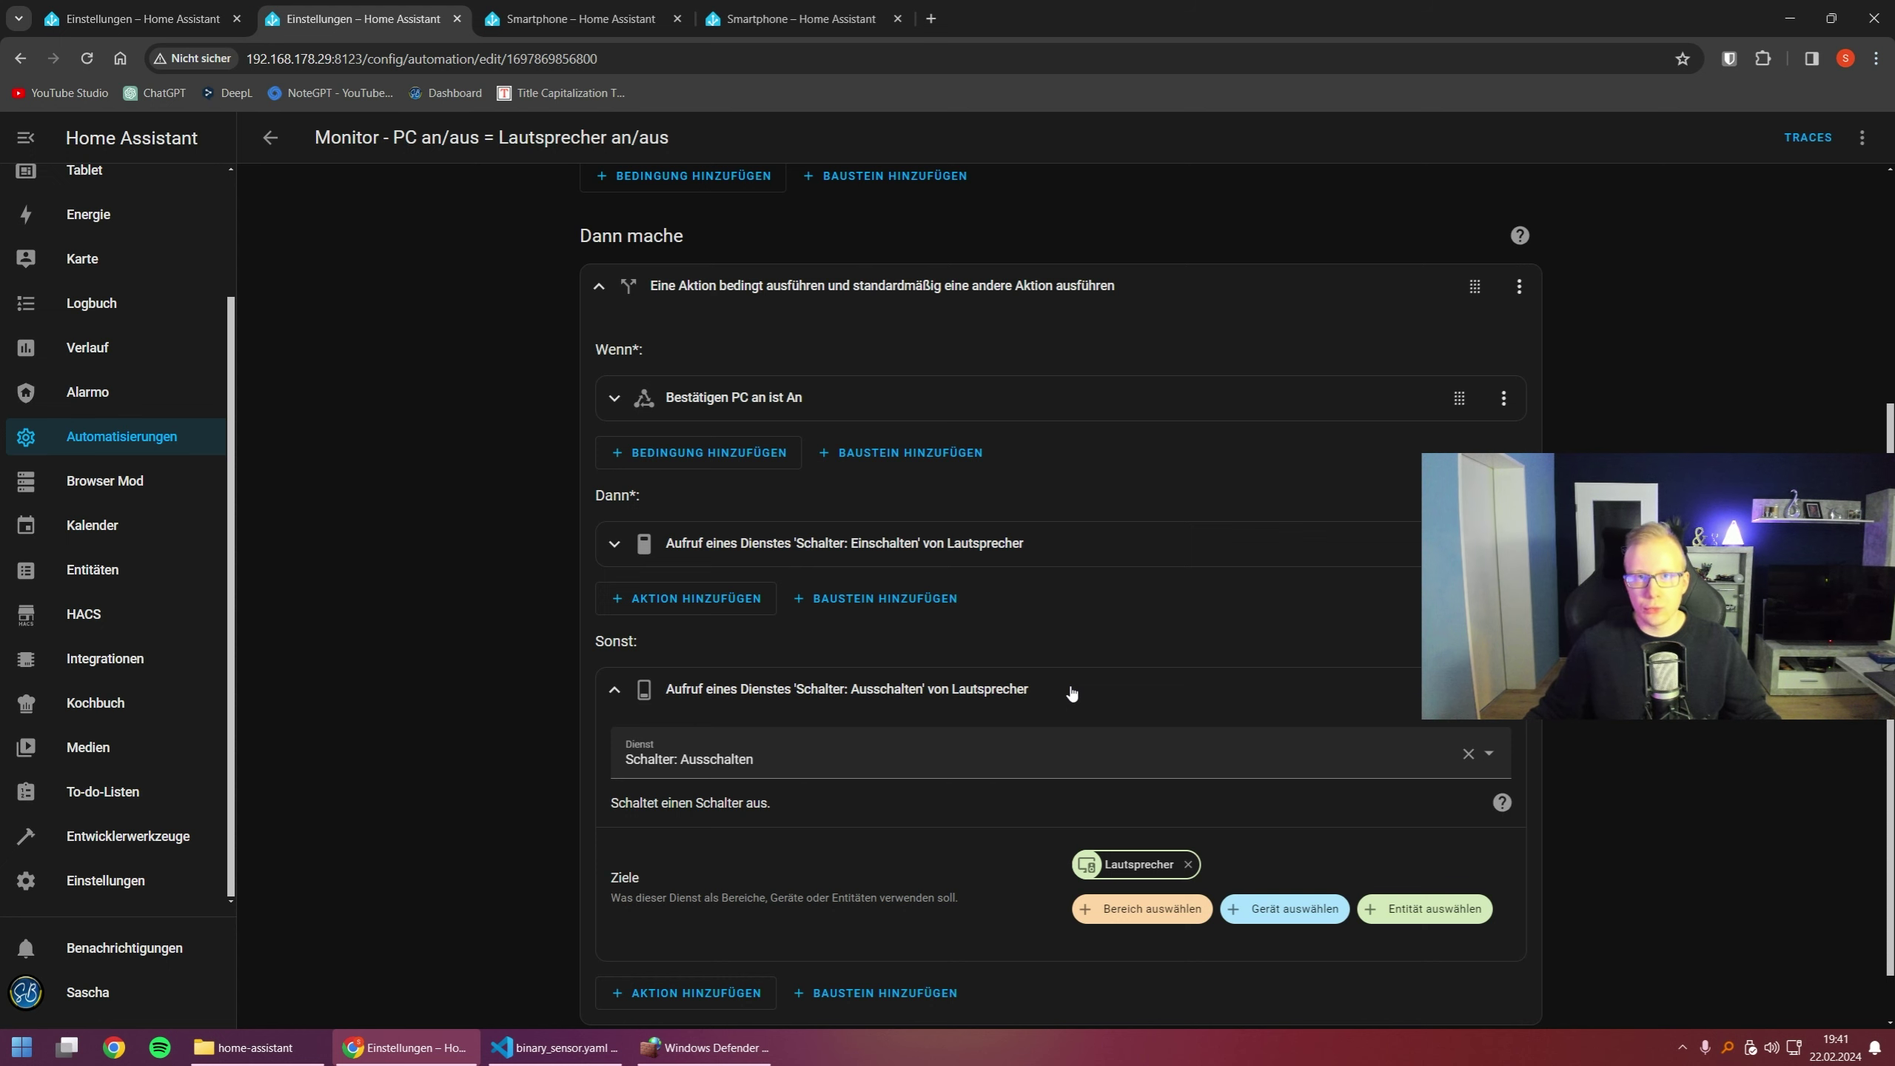
pyautogui.hotkey('ctrl', 'Tab')
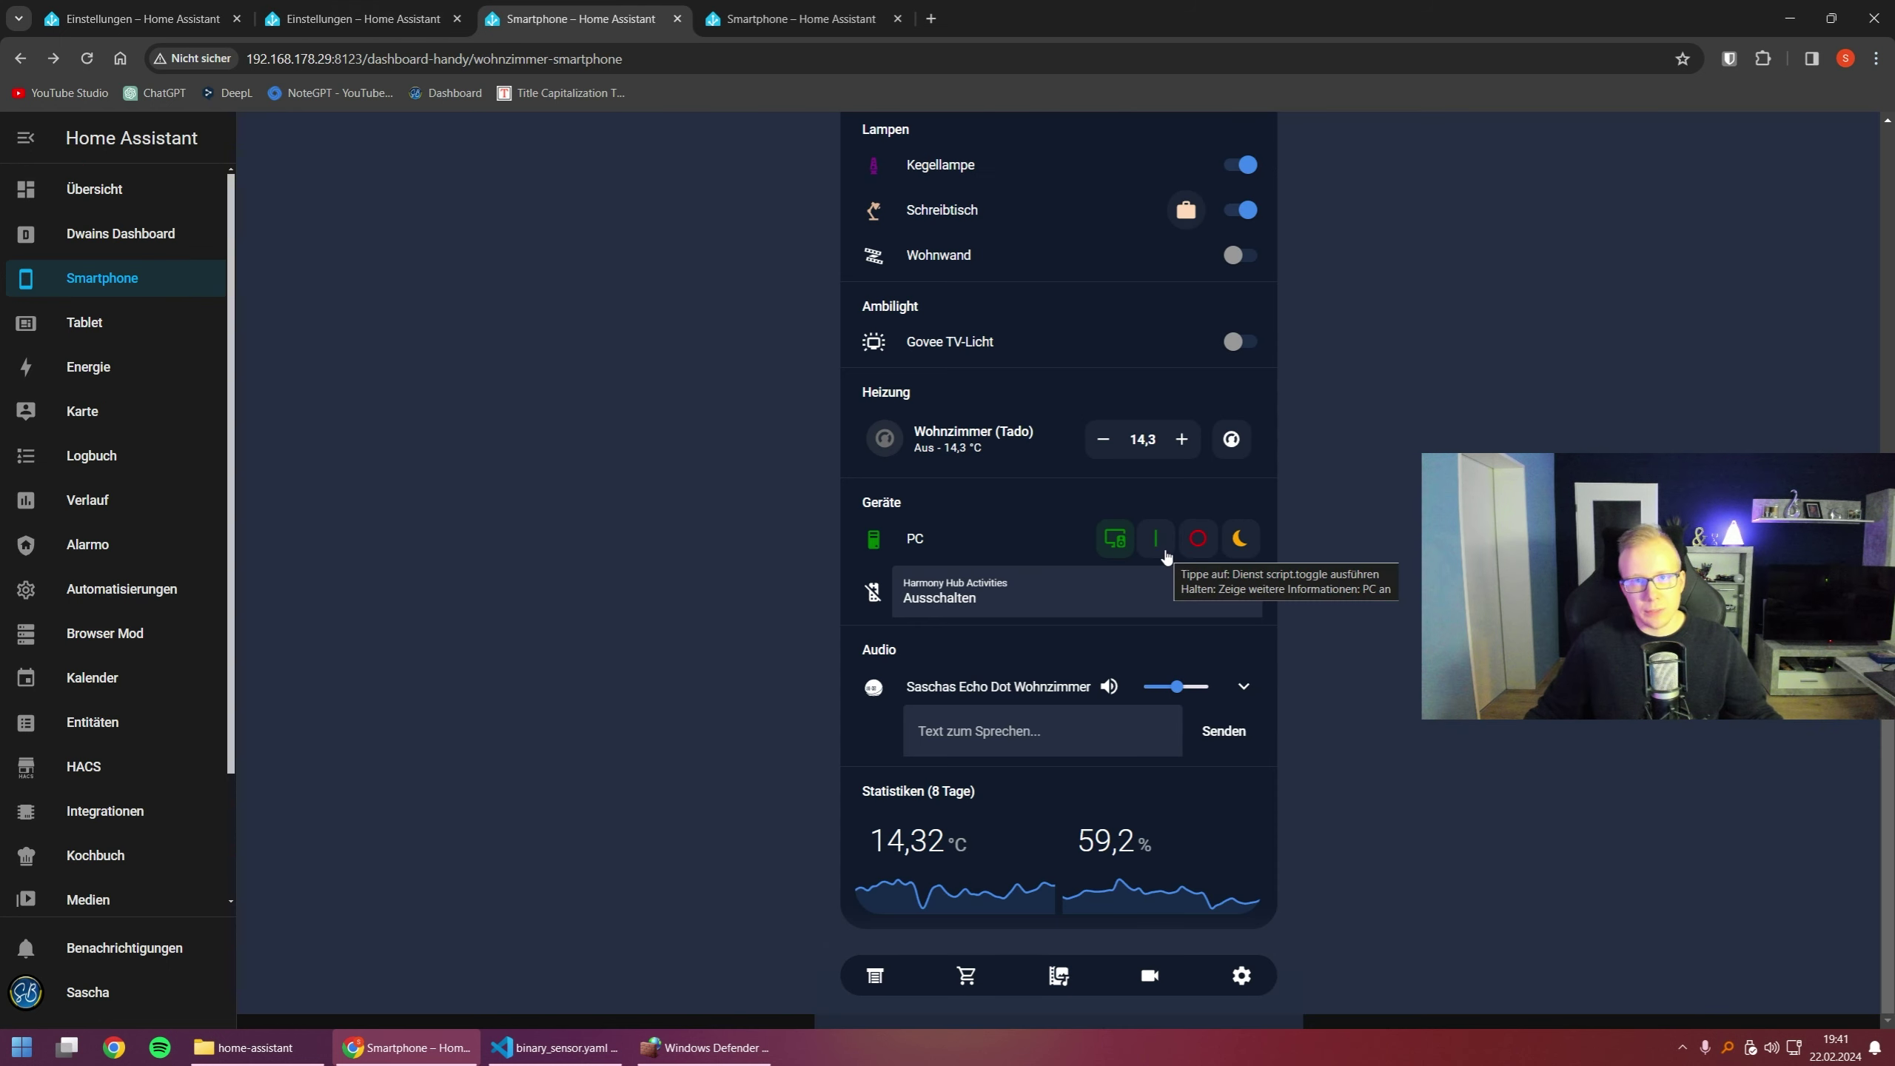